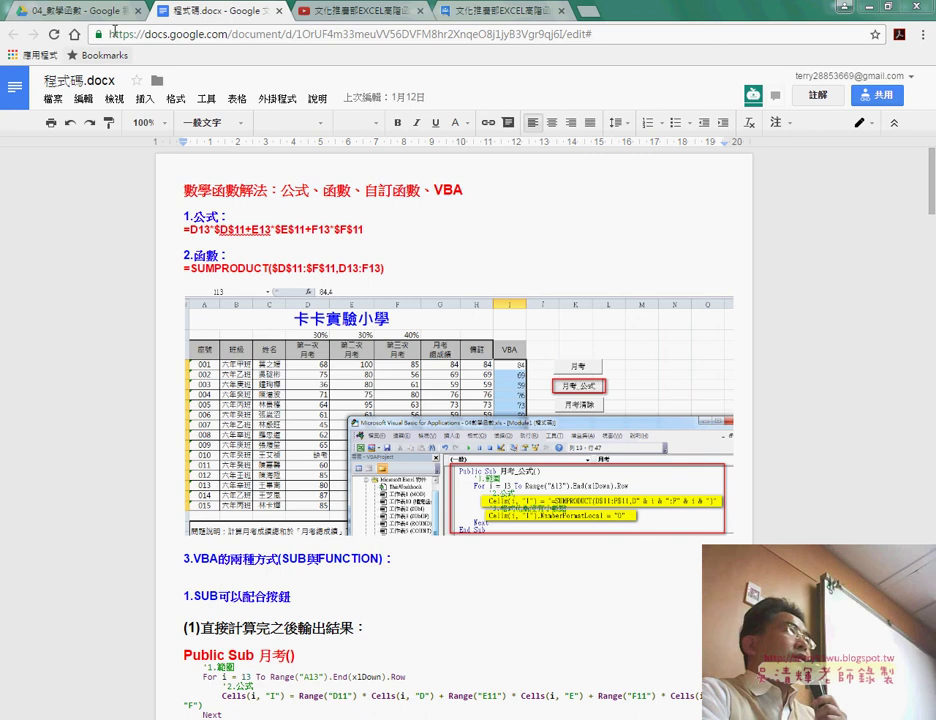
Step: Open 程式碼.docx from the 04_數學函數 Drive folder and highlight its first weighted-sum formula
{"action": "left_click", "coordinate": [111, 17]}
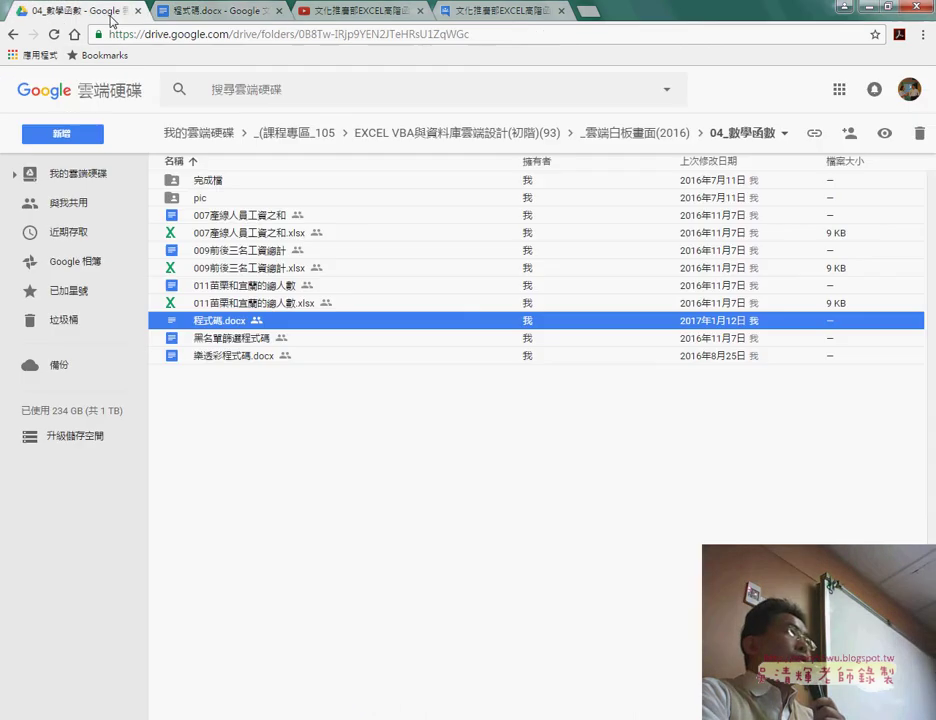
{"action": "left_click", "coordinate": [638, 140]}
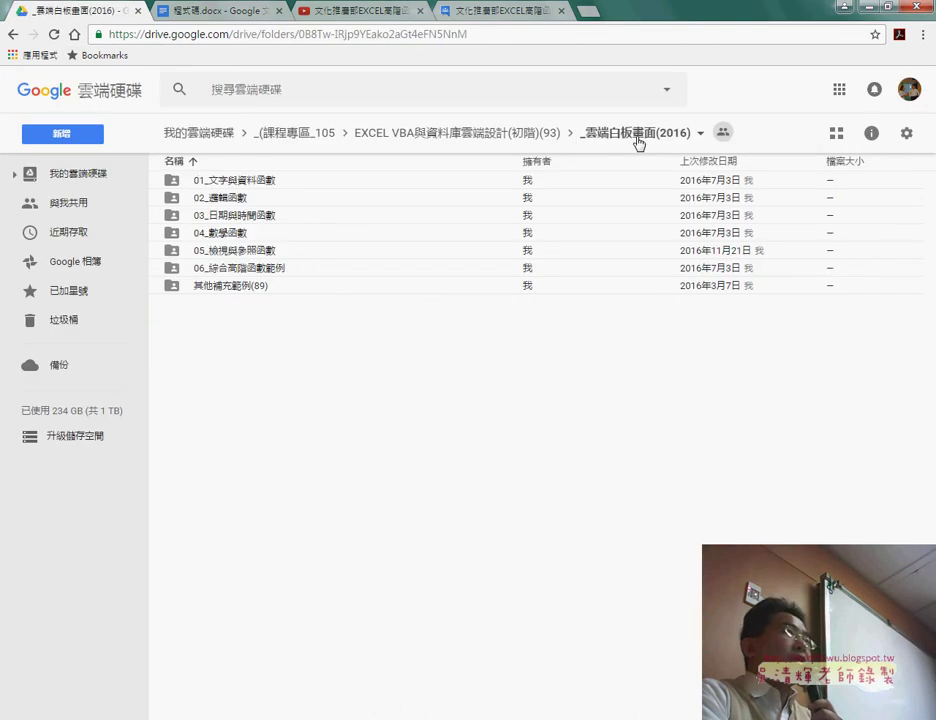
{"action": "double_click", "coordinate": [232, 235]}
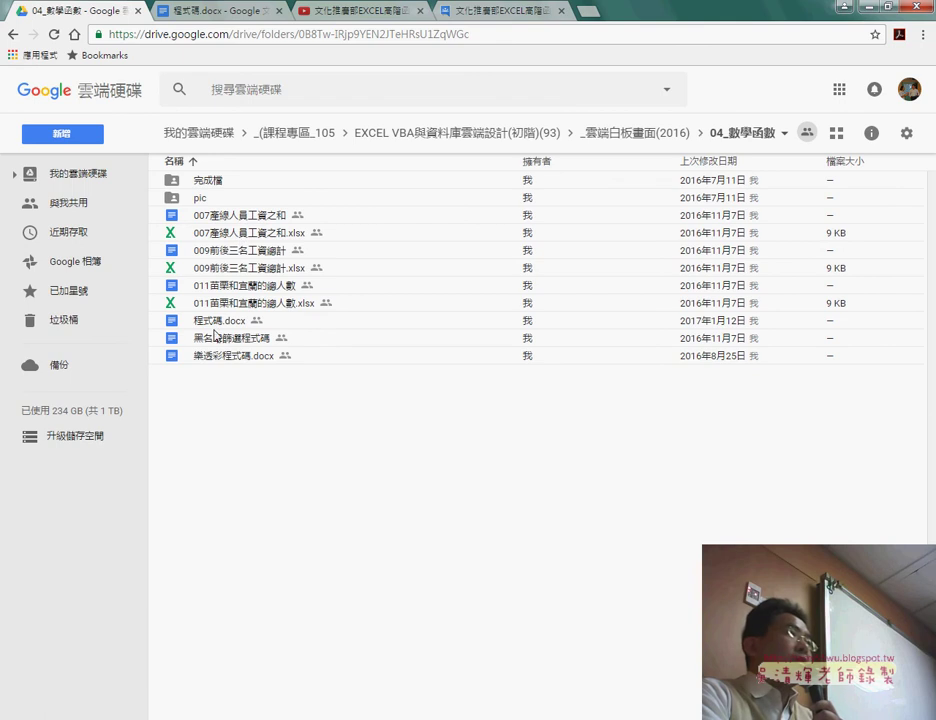
{"action": "left_click", "coordinate": [217, 322]}
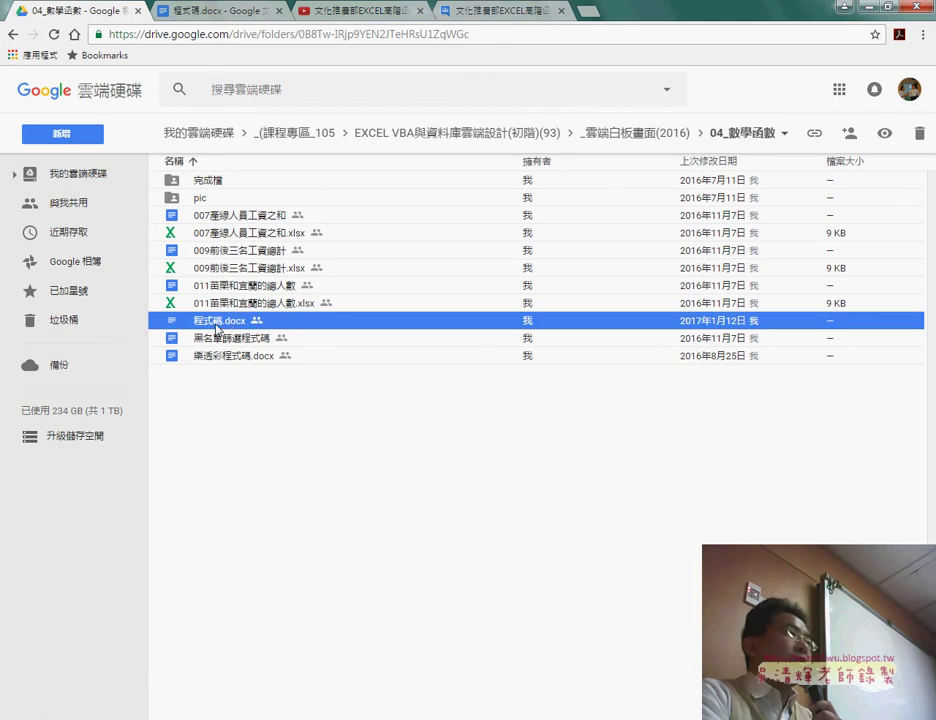
{"action": "left_click", "coordinate": [216, 22]}
{"action": "left_click_drag", "start_coordinate": [363, 229], "coordinate": [188, 229]}
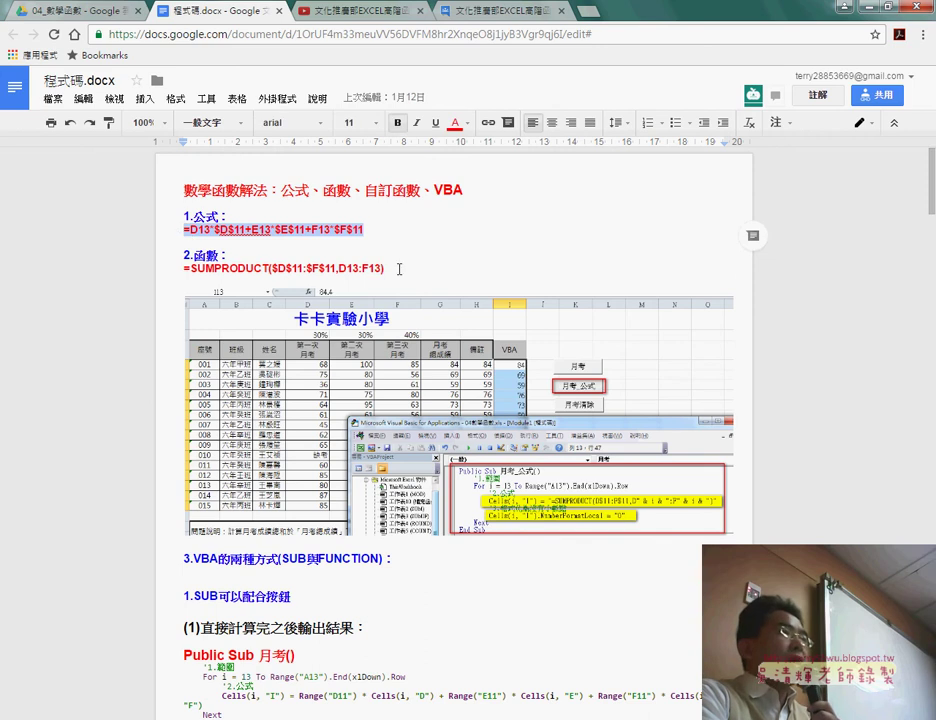
Step: Review the SUMPRODUCT line and SUB與FUNCTION heading, then minimize Chrome to show the Excel SUM sheet
{"action": "left_click_drag", "start_coordinate": [399, 269], "coordinate": [156, 274]}
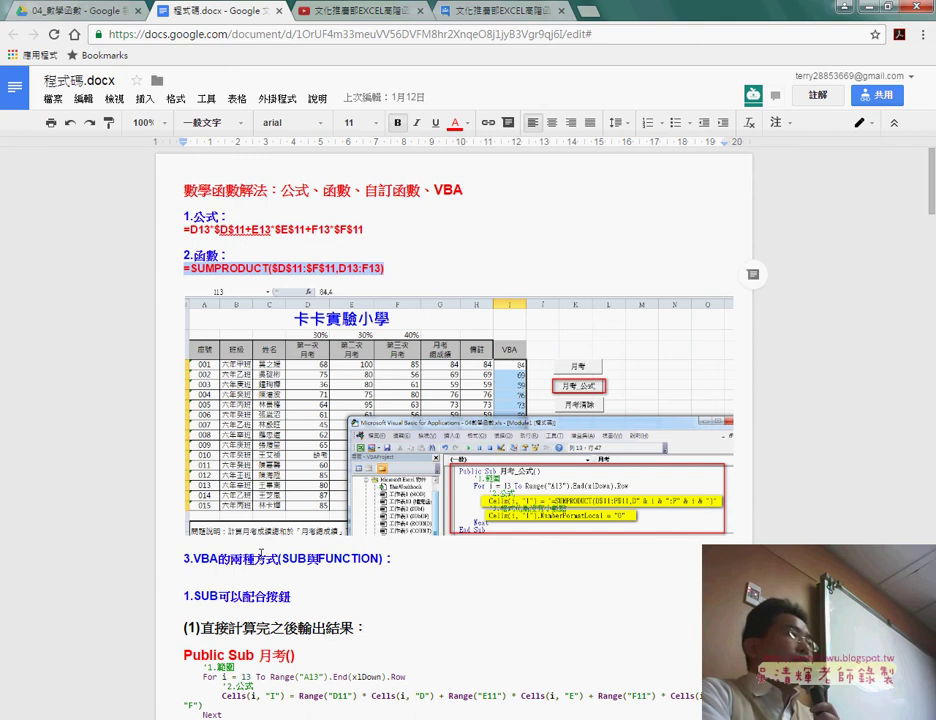
{"action": "left_click_drag", "start_coordinate": [282, 558], "coordinate": [375, 560]}
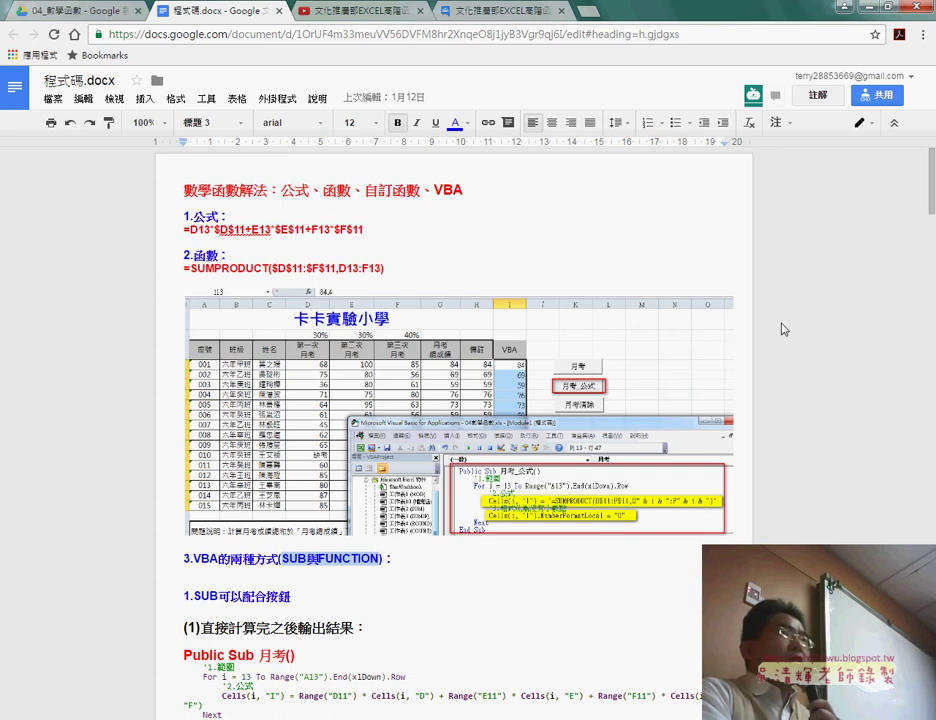
{"action": "left_click", "coordinate": [870, 10]}
{"action": "left_click", "coordinate": [741, 461]}
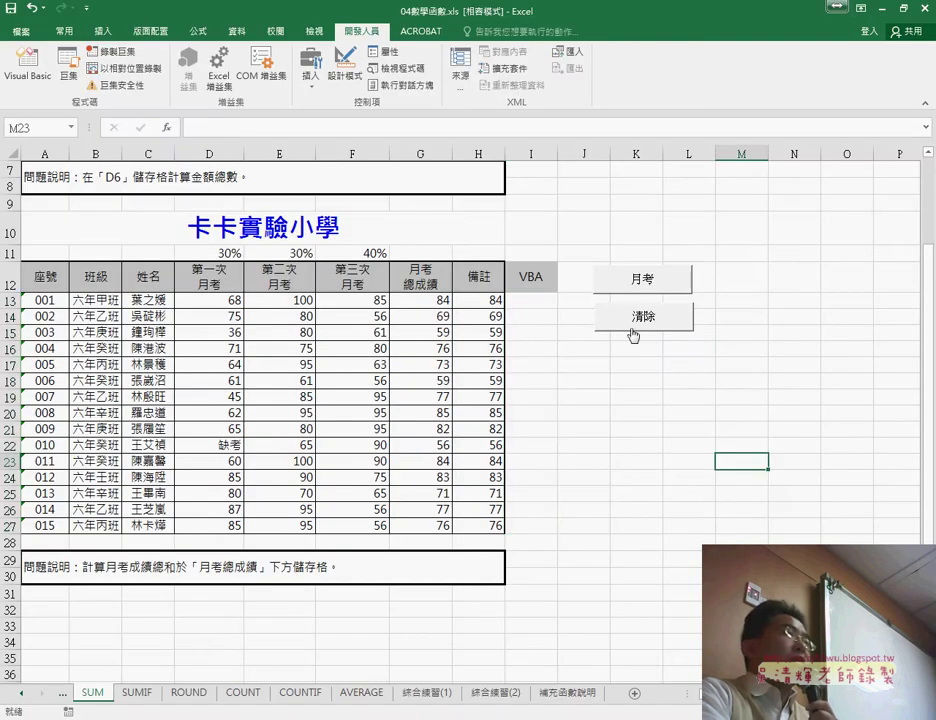
{"action": "left_click", "coordinate": [527, 276]}
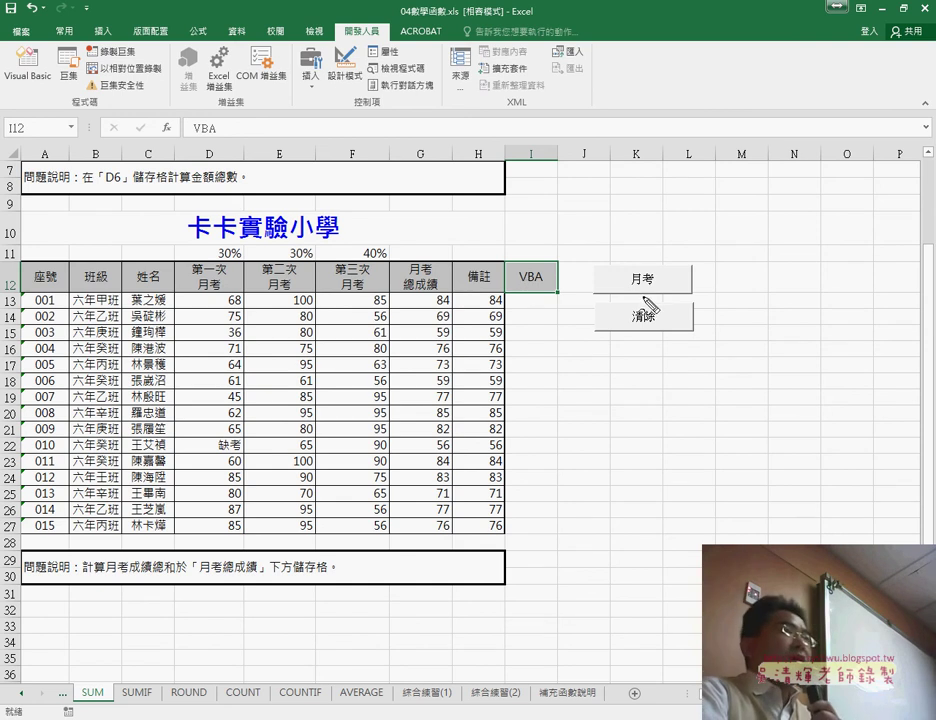
{"action": "mouse_move", "coordinate": [628, 291]}
{"action": "left_mouse_down"}
{"action": "mouse_move", "coordinate": [637, 260]}
{"action": "mouse_move", "coordinate": [548, 296]}
{"action": "left_mouse_up"}
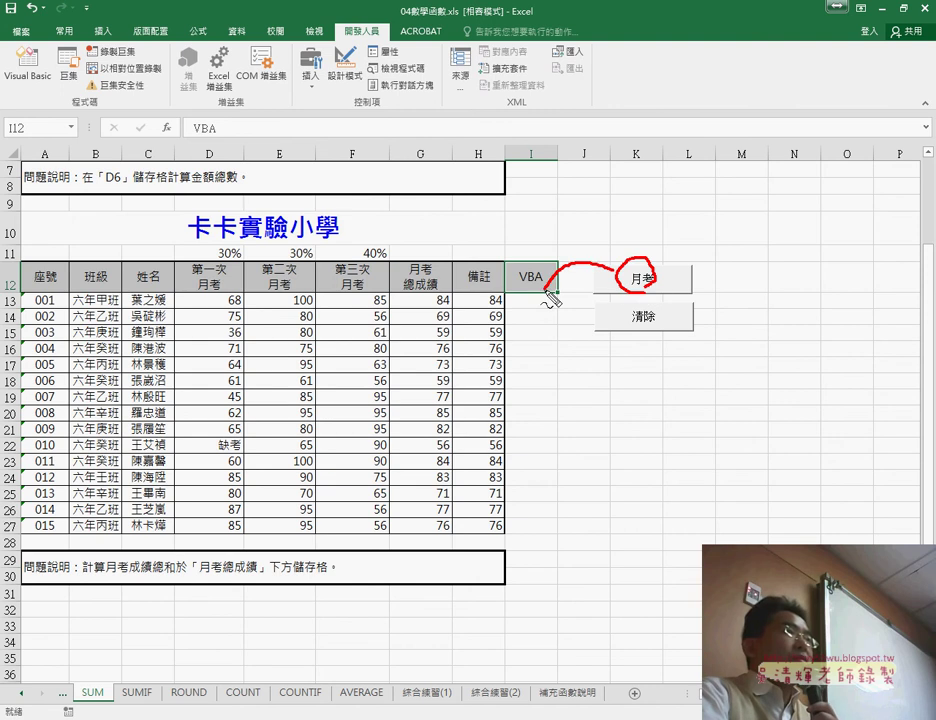
{"action": "mouse_move", "coordinate": [509, 388]}
{"action": "left_mouse_down"}
{"action": "mouse_move", "coordinate": [568, 500]}
{"action": "mouse_move", "coordinate": [510, 388]}
{"action": "left_mouse_up"}
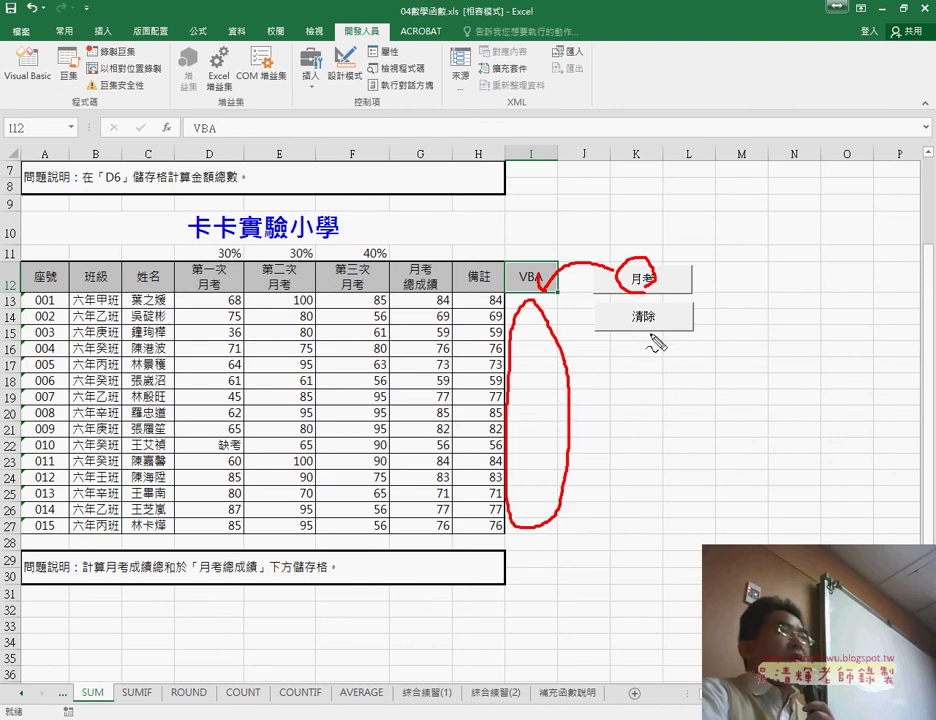
{"action": "mouse_move", "coordinate": [638, 309]}
{"action": "left_mouse_down"}
{"action": "mouse_move", "coordinate": [632, 335]}
{"action": "mouse_move", "coordinate": [662, 318]}
{"action": "left_mouse_up"}
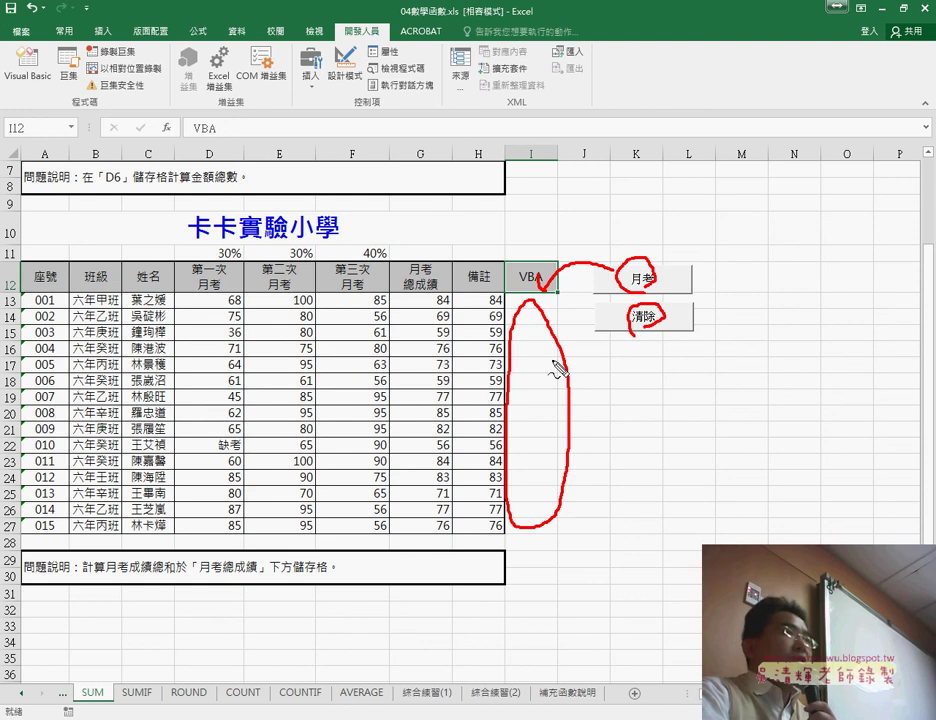
{"action": "left_click_drag", "start_coordinate": [551, 361], "coordinate": [523, 400]}
{"action": "left_click_drag", "start_coordinate": [521, 373], "coordinate": [540, 396]}
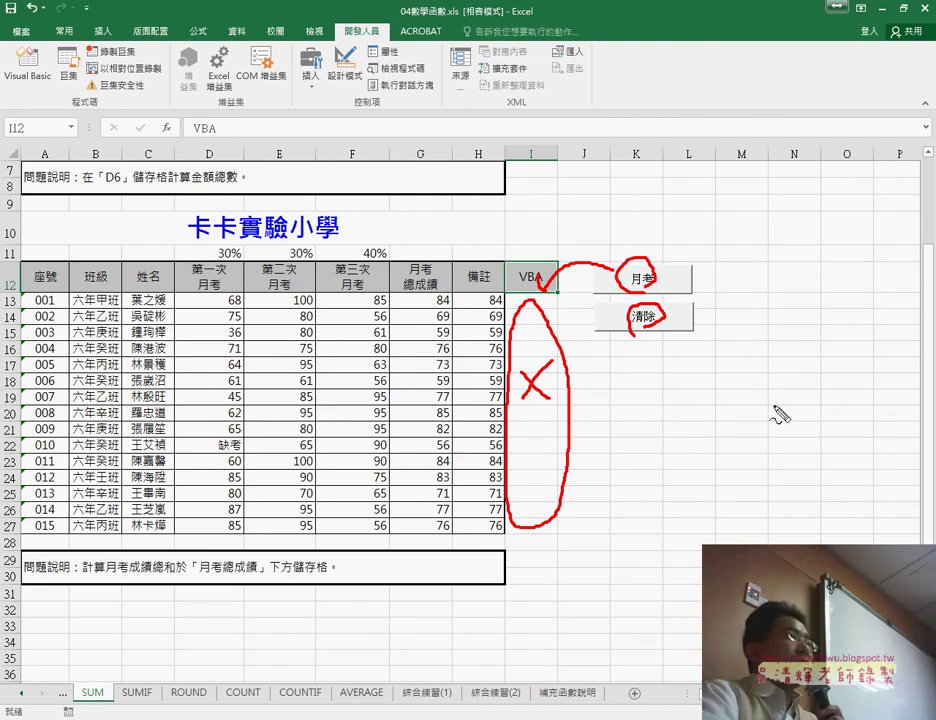
Step: Run 月考, alternating with 清除, until I13:I27 shows scores like 84.4, then inspect H13's SUMPRODUCT formula
{"action": "key", "text": "Escape"}
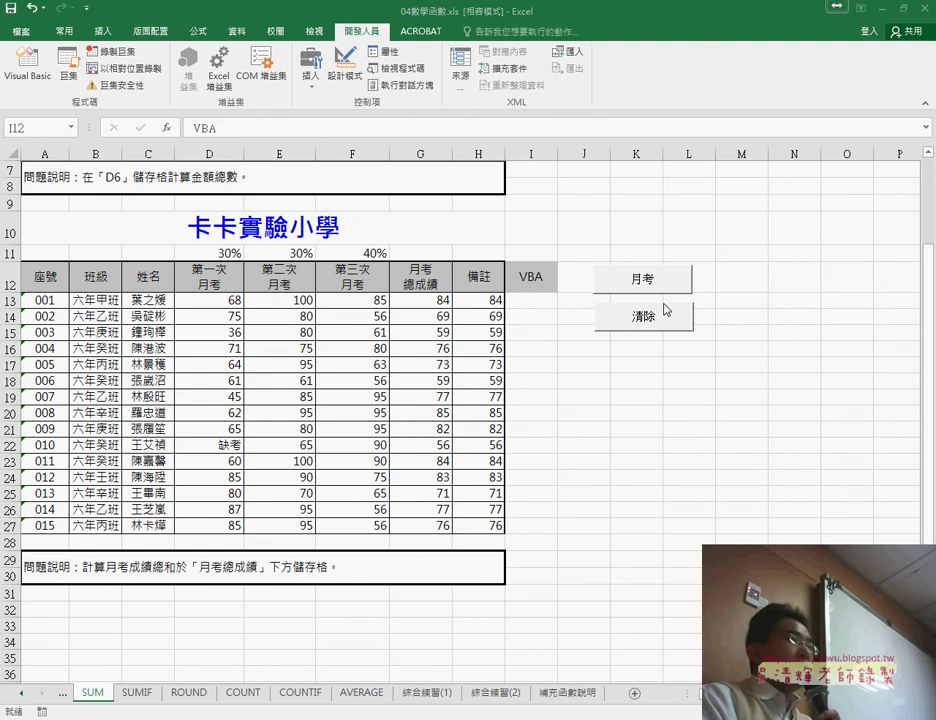
{"action": "left_click", "coordinate": [720, 272]}
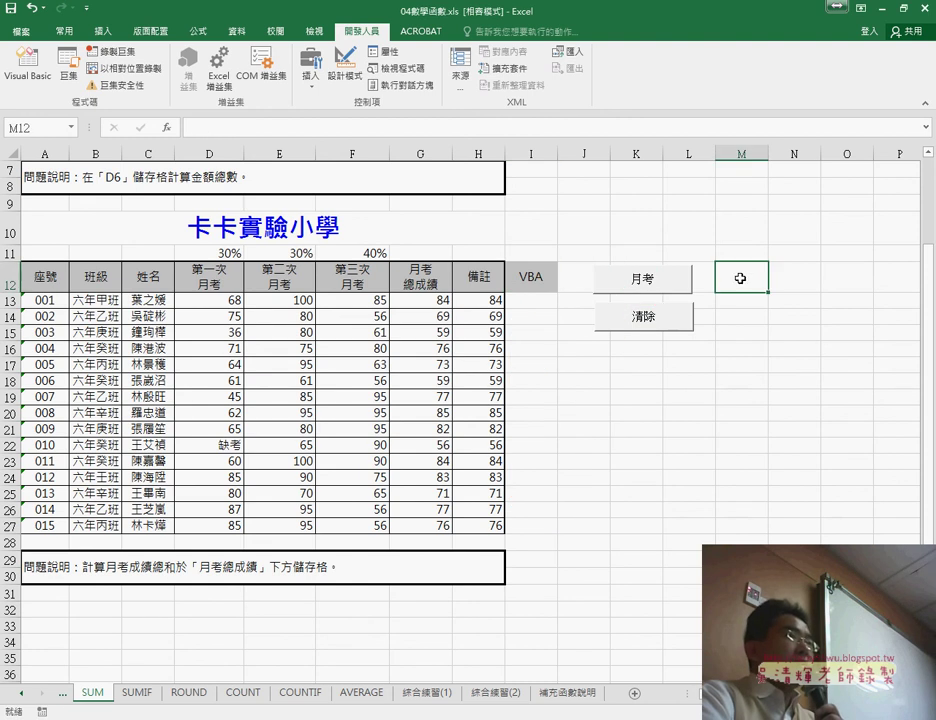
{"action": "left_click", "coordinate": [659, 293]}
{"action": "left_click_drag", "start_coordinate": [550, 304], "coordinate": [540, 526]}
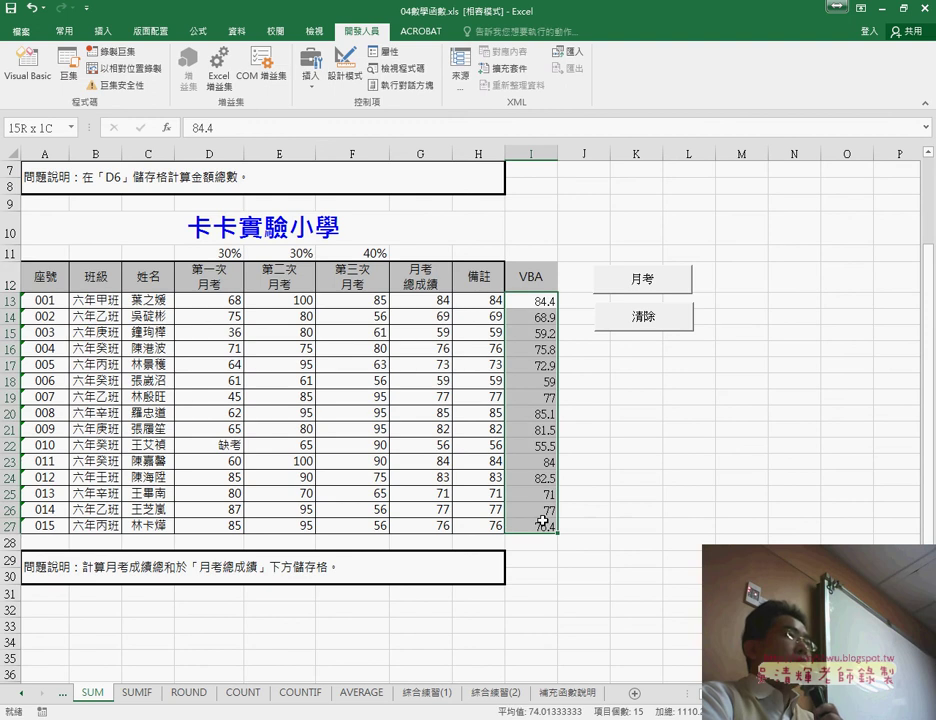
{"action": "left_click", "coordinate": [647, 318]}
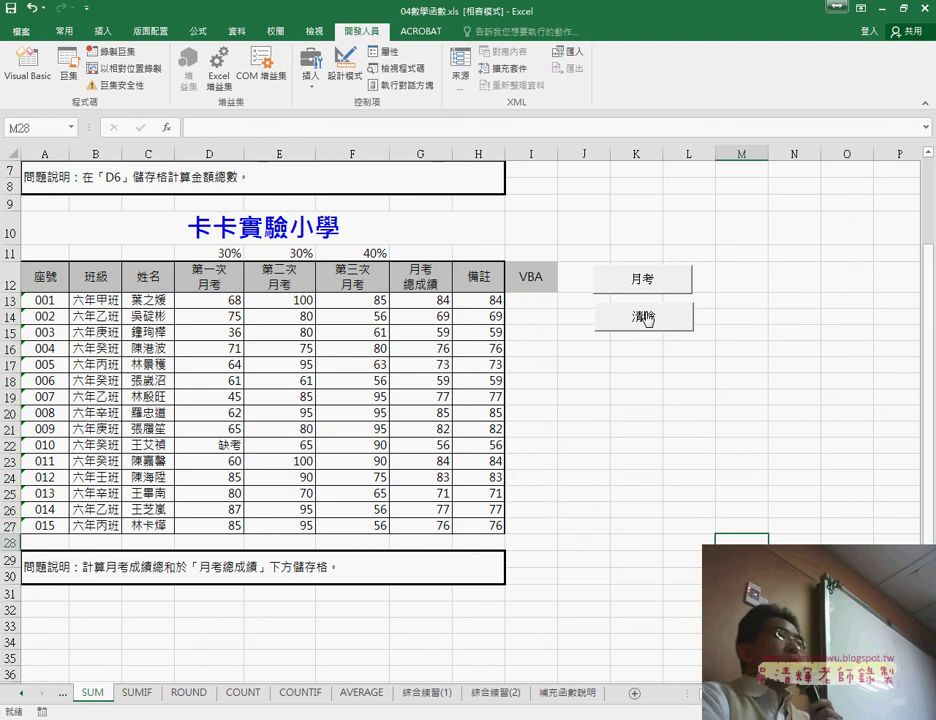
{"action": "left_click", "coordinate": [651, 279]}
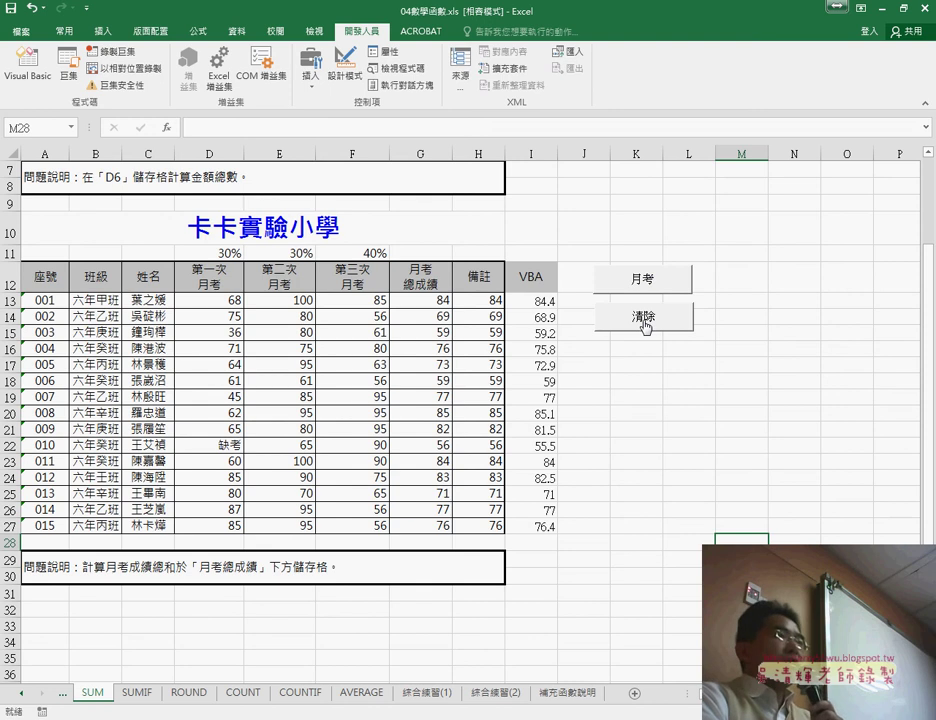
{"action": "left_click", "coordinate": [647, 320]}
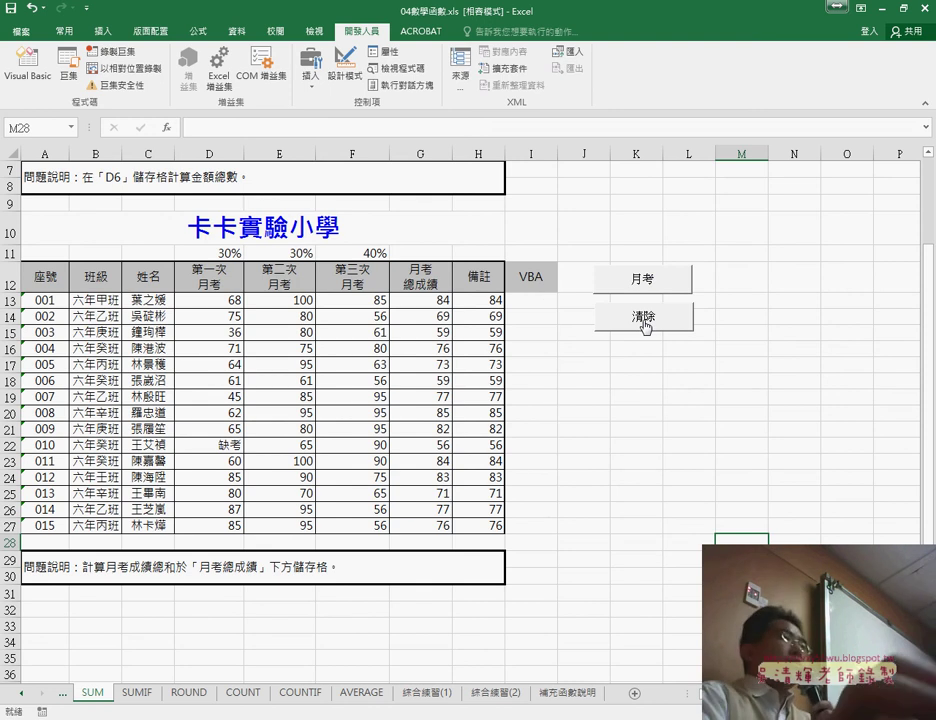
{"action": "left_click", "coordinate": [648, 283]}
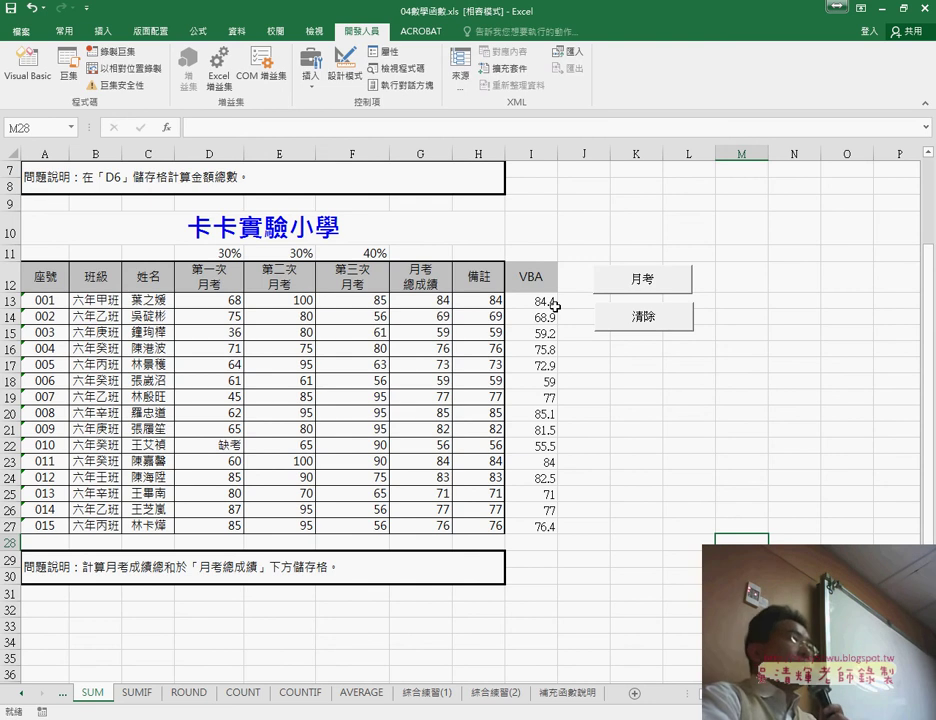
{"action": "left_click", "coordinate": [487, 303]}
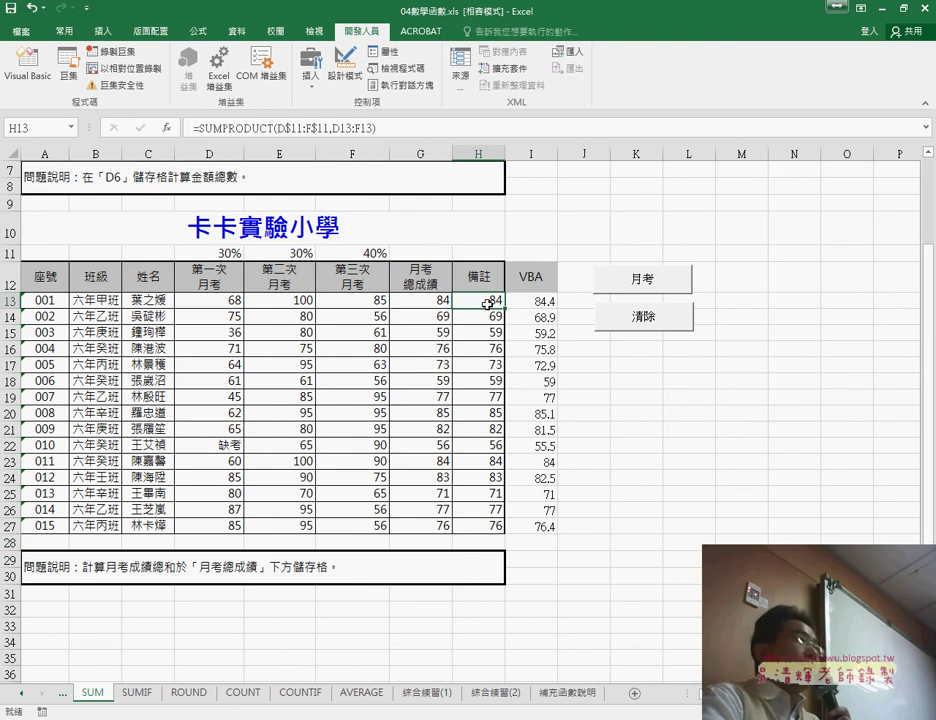
{"action": "left_click", "coordinate": [66, 33]}
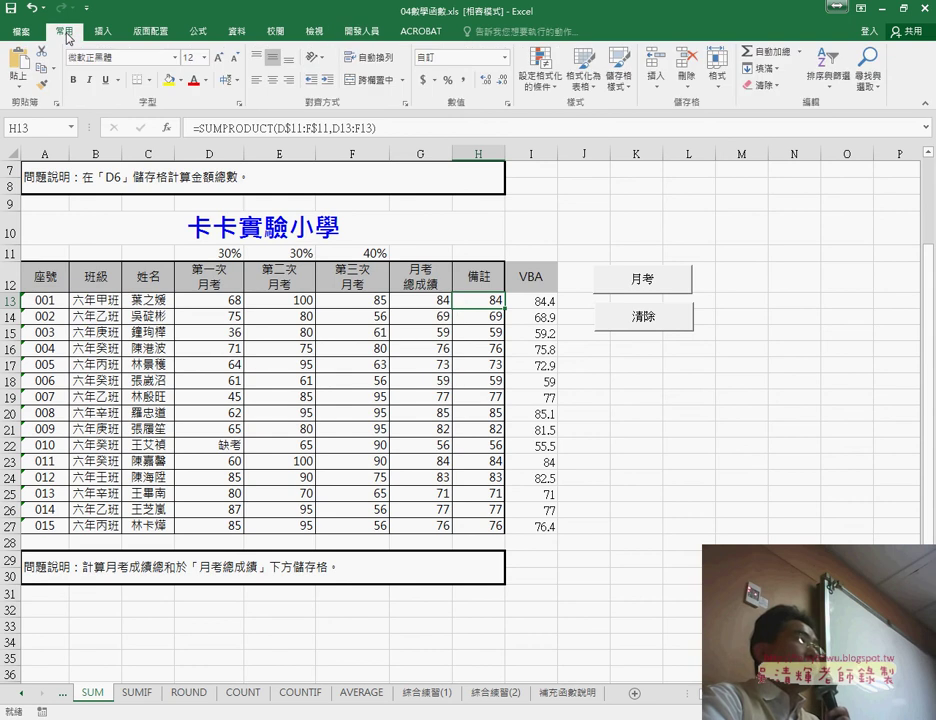
Step: Check H13's 微軟正黑體 font, clear the VBA column, and inspect the formatting of I13:I27
{"action": "left_click", "coordinate": [121, 62]}
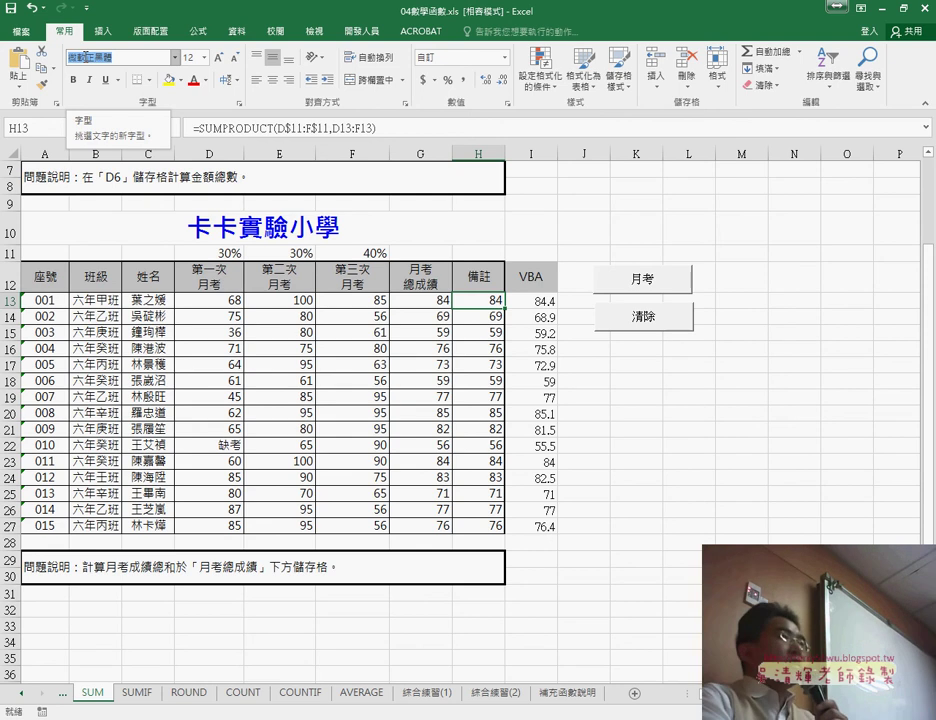
{"action": "left_click", "coordinate": [643, 323]}
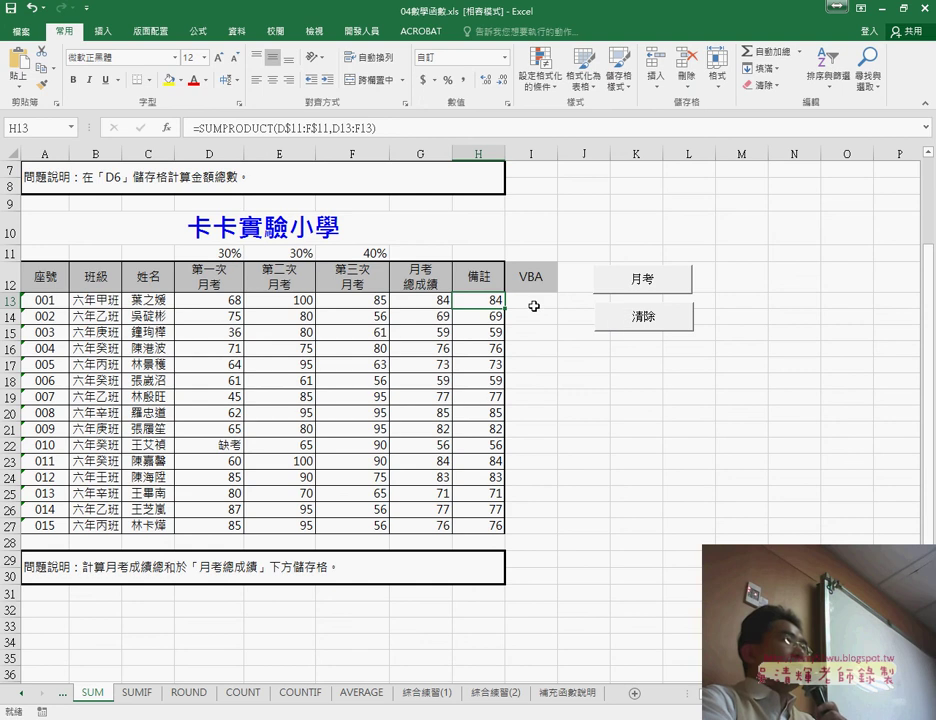
{"action": "left_click_drag", "start_coordinate": [534, 306], "coordinate": [543, 527]}
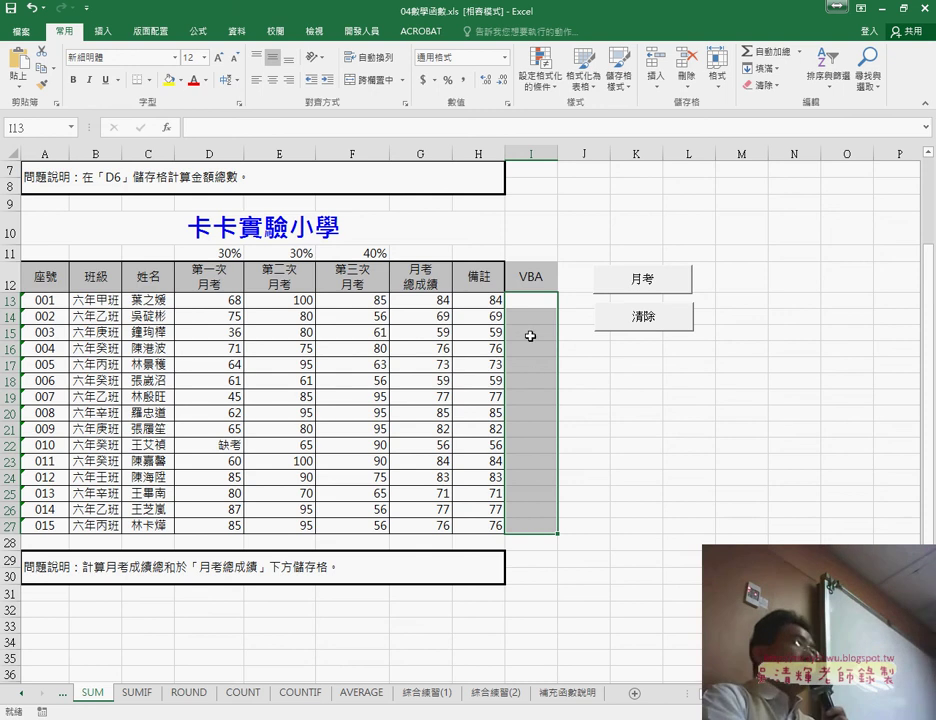
{"action": "left_click", "coordinate": [540, 302]}
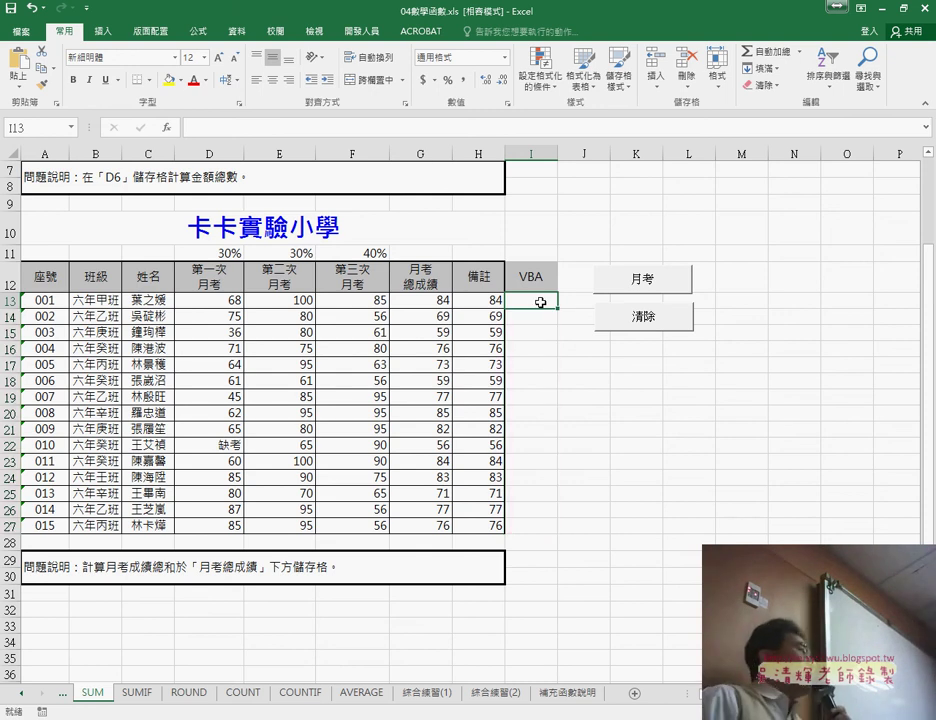
{"action": "left_click_drag", "start_coordinate": [540, 302], "coordinate": [547, 519]}
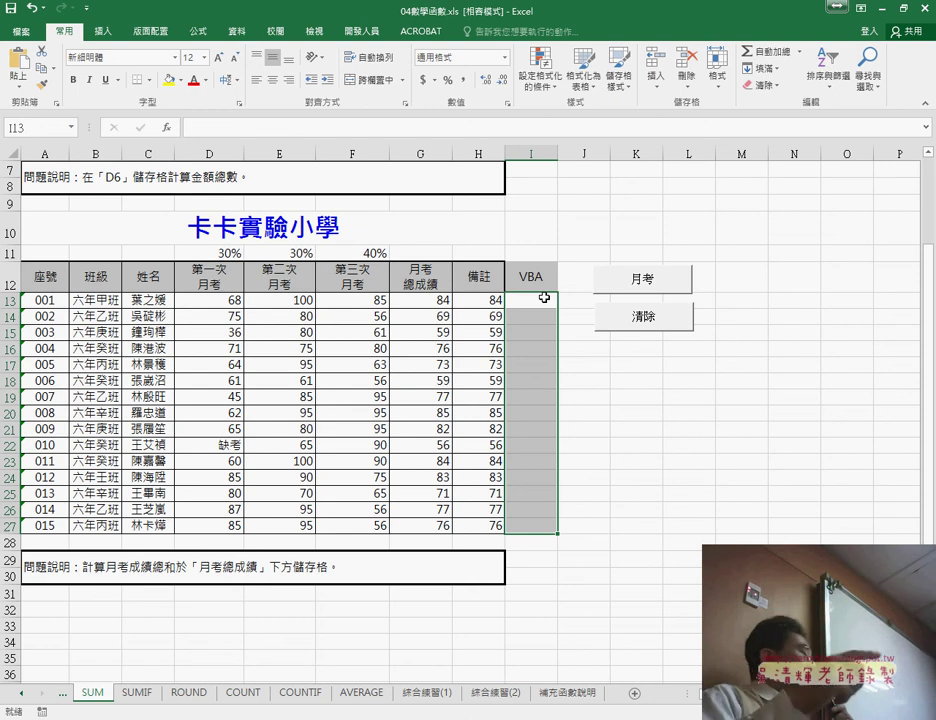
Step: Test 月考 and 清除 twice more, leaving I13:I27 empty with I13 selected
{"action": "left_click", "coordinate": [612, 381]}
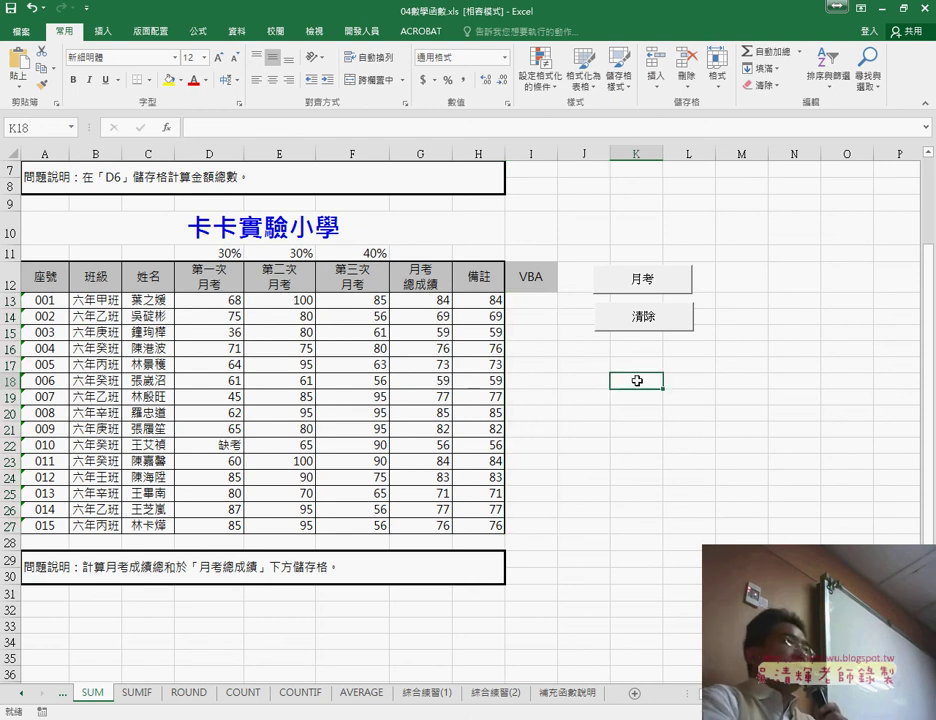
{"action": "left_click", "coordinate": [631, 279]}
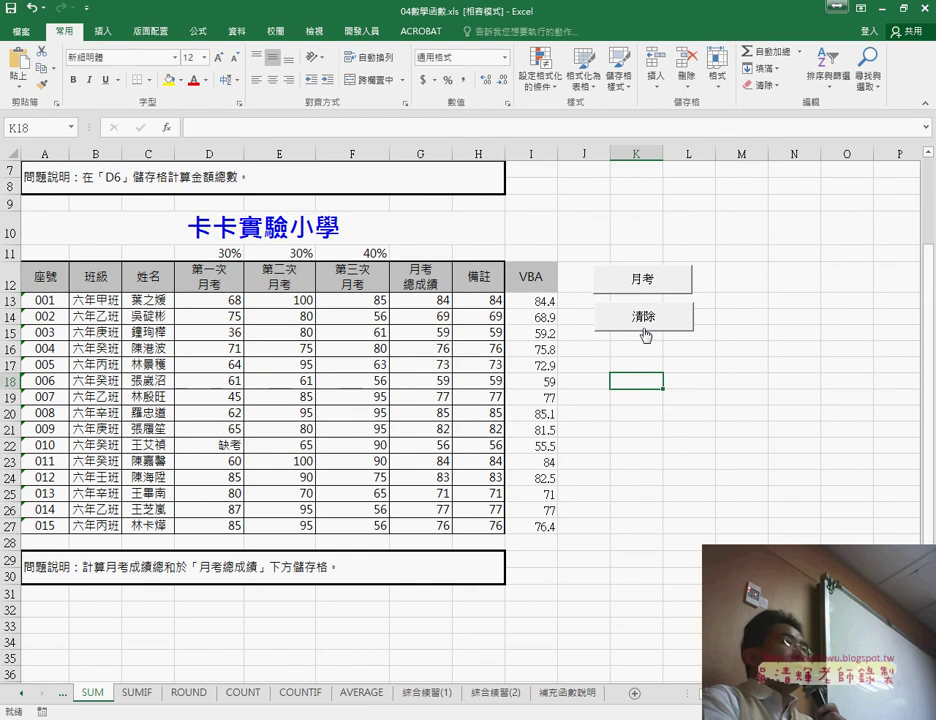
{"action": "left_click", "coordinate": [646, 318]}
{"action": "left_click", "coordinate": [647, 290]}
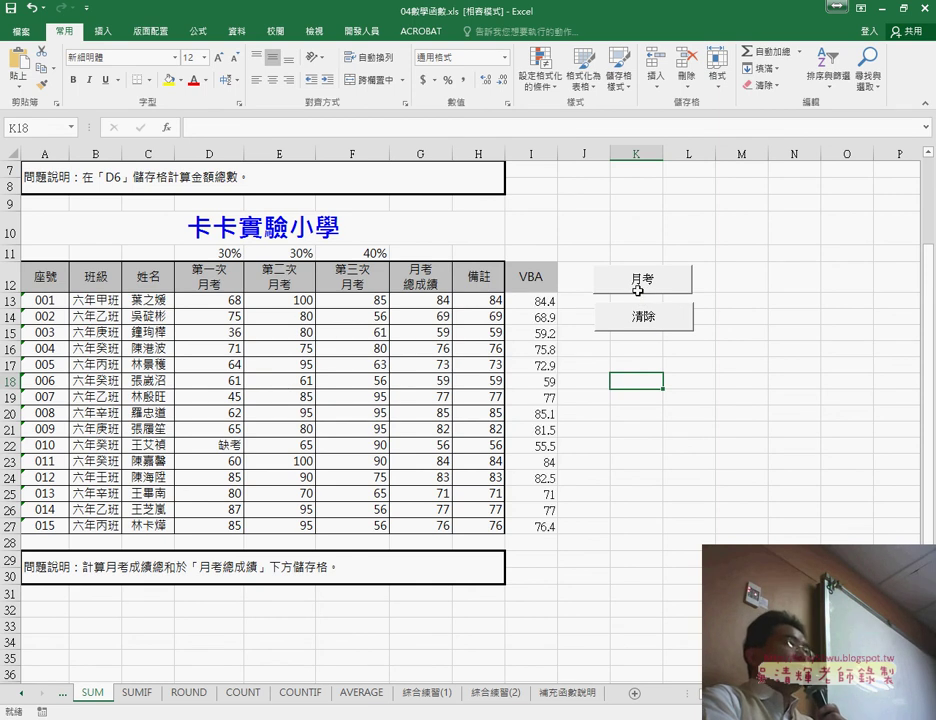
{"action": "left_click", "coordinate": [647, 314]}
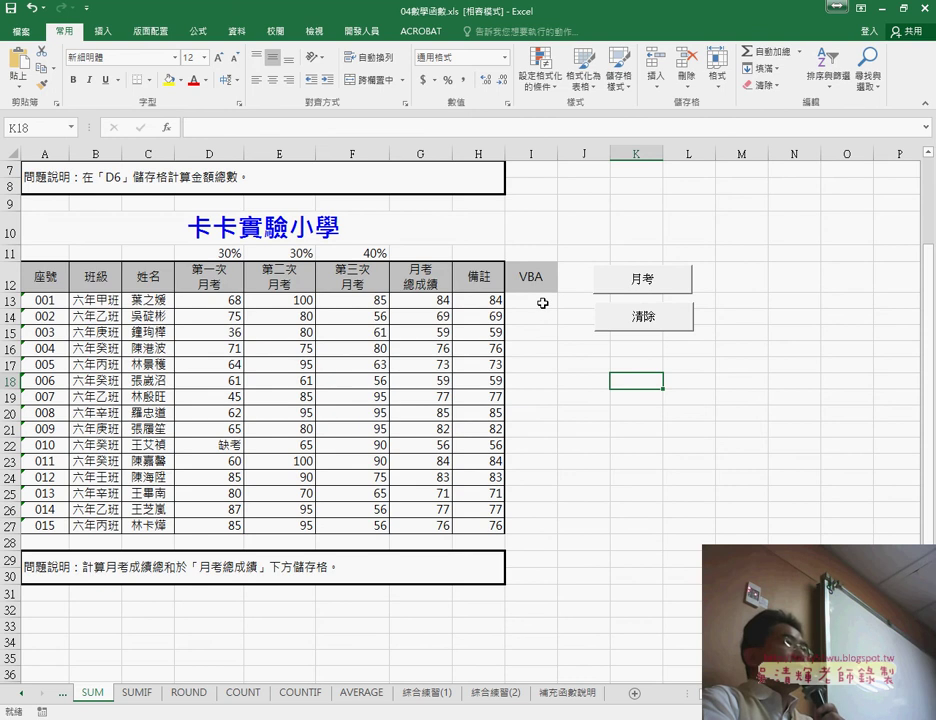
{"action": "left_click", "coordinate": [542, 302]}
{"action": "left_click", "coordinate": [168, 129]}
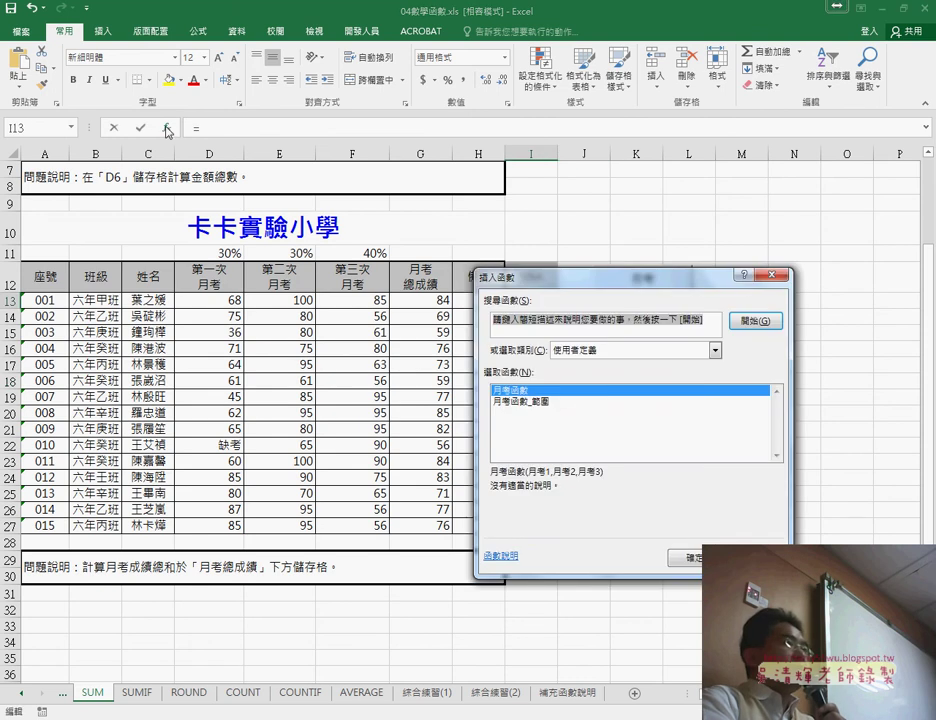
{"action": "left_click", "coordinate": [587, 353]}
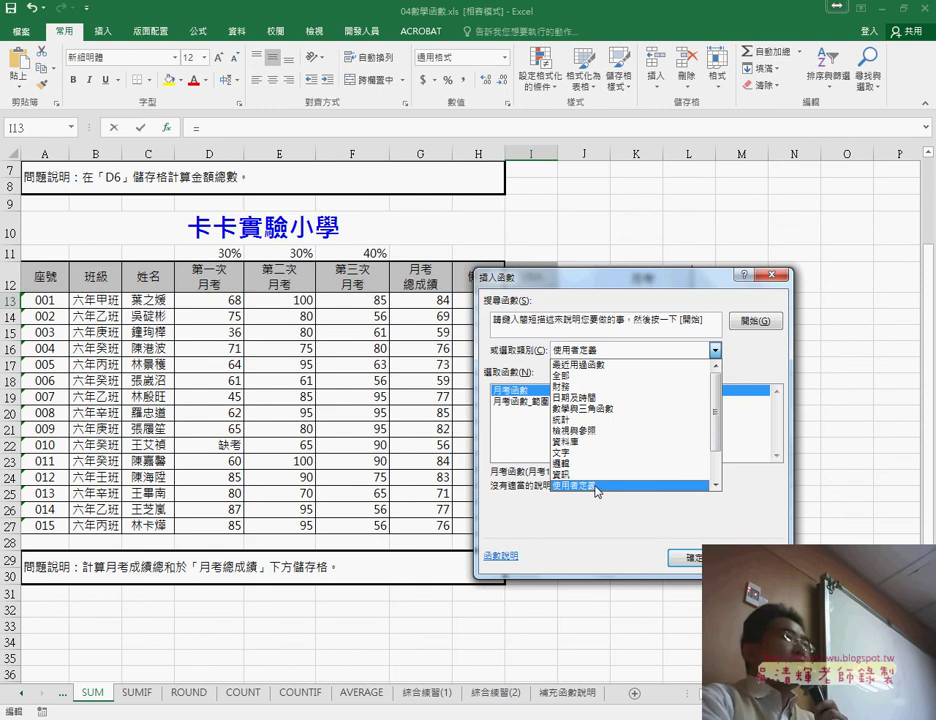
{"action": "left_click", "coordinate": [518, 392]}
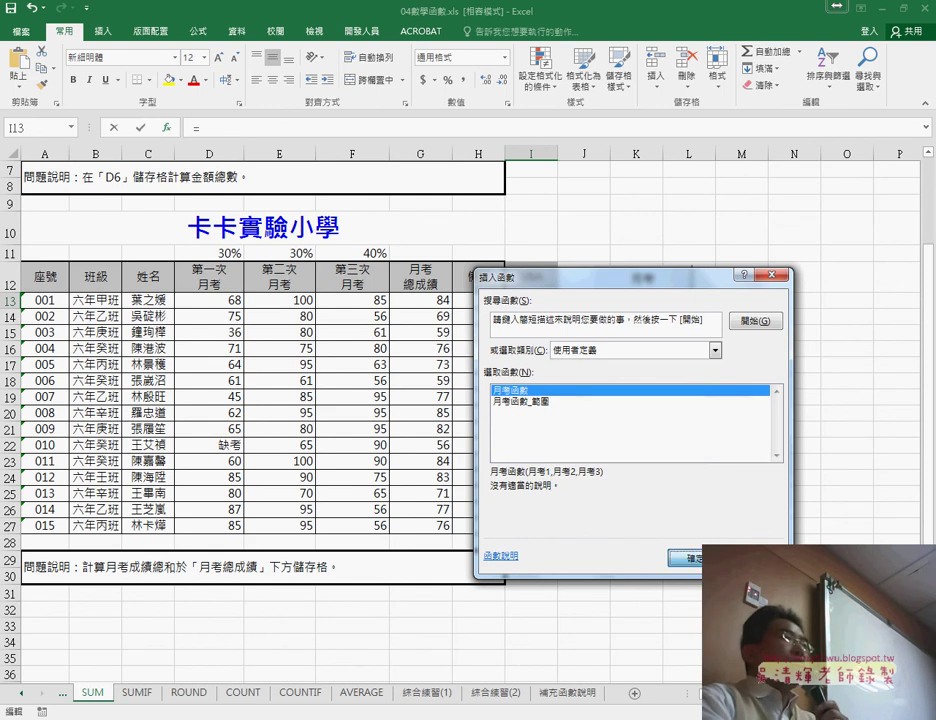
{"action": "double_click", "coordinate": [500, 390]}
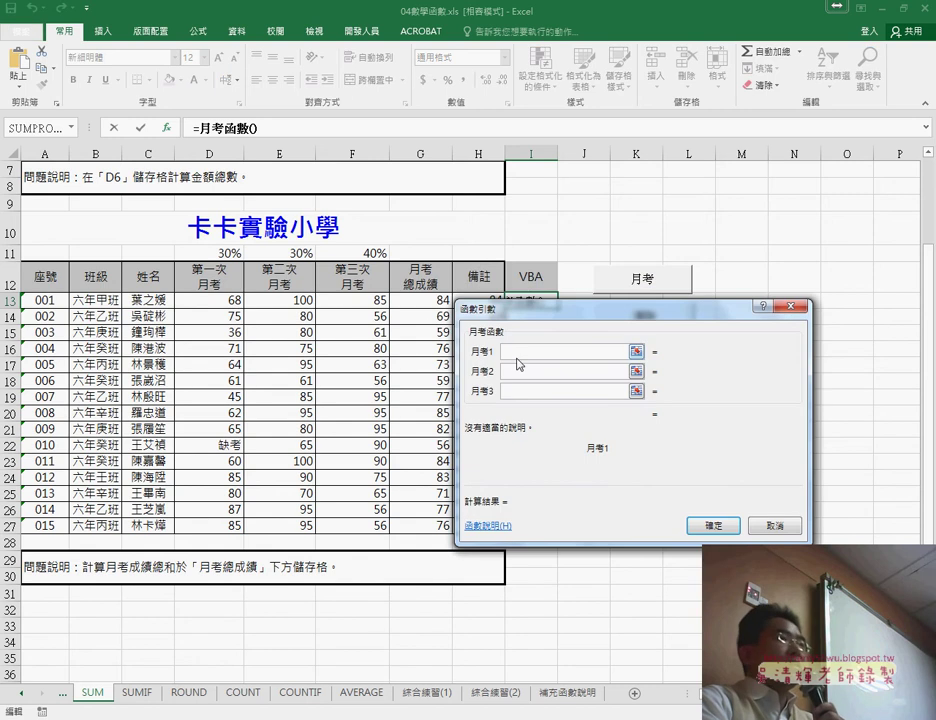
{"action": "key", "text": "Tab"}
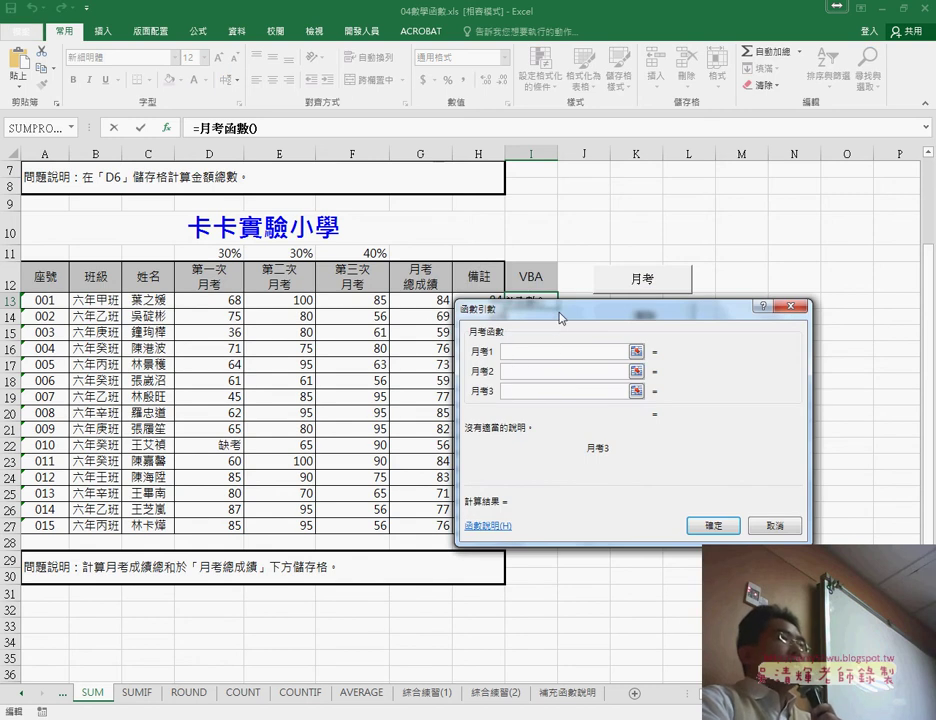
{"action": "left_click_drag", "start_coordinate": [561, 318], "coordinate": [634, 314]}
{"action": "left_click", "coordinate": [212, 302]}
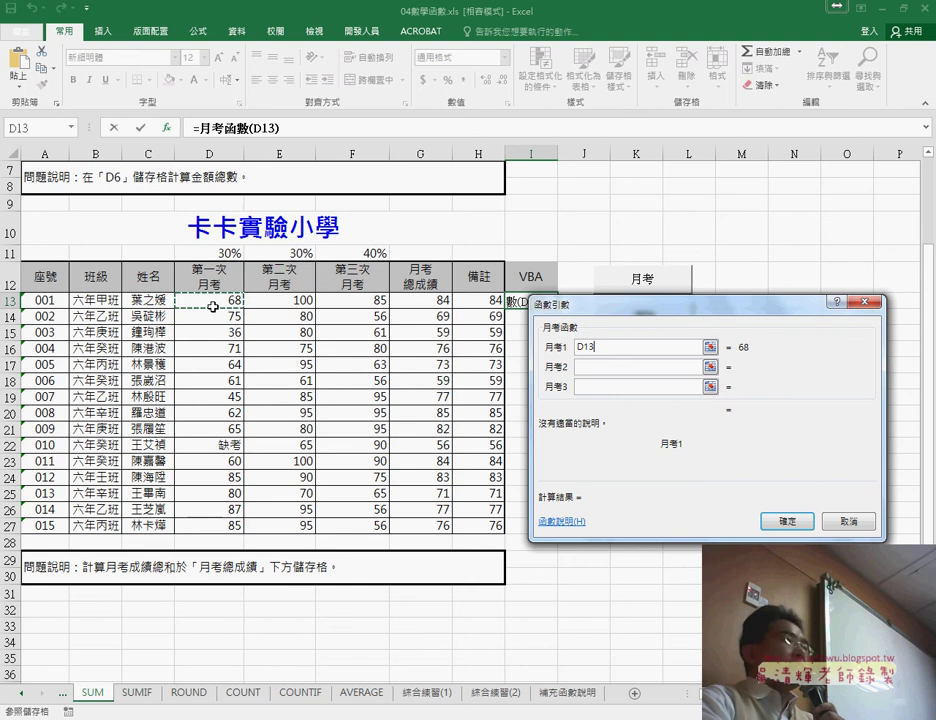
{"action": "key", "text": "Tab"}
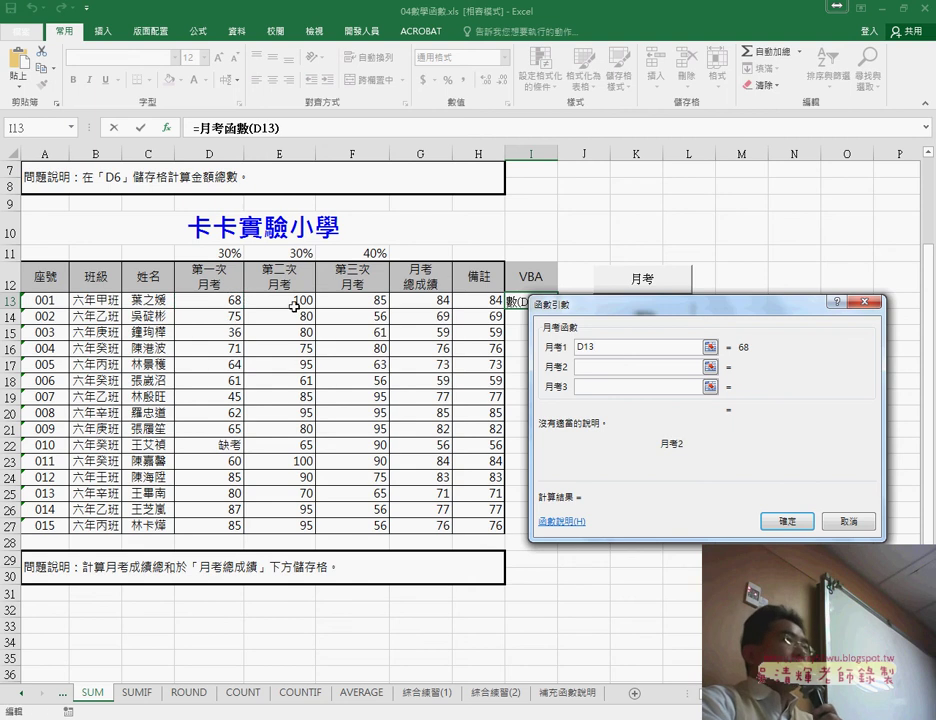
{"action": "left_click", "coordinate": [294, 305]}
{"action": "key", "text": "Tab"}
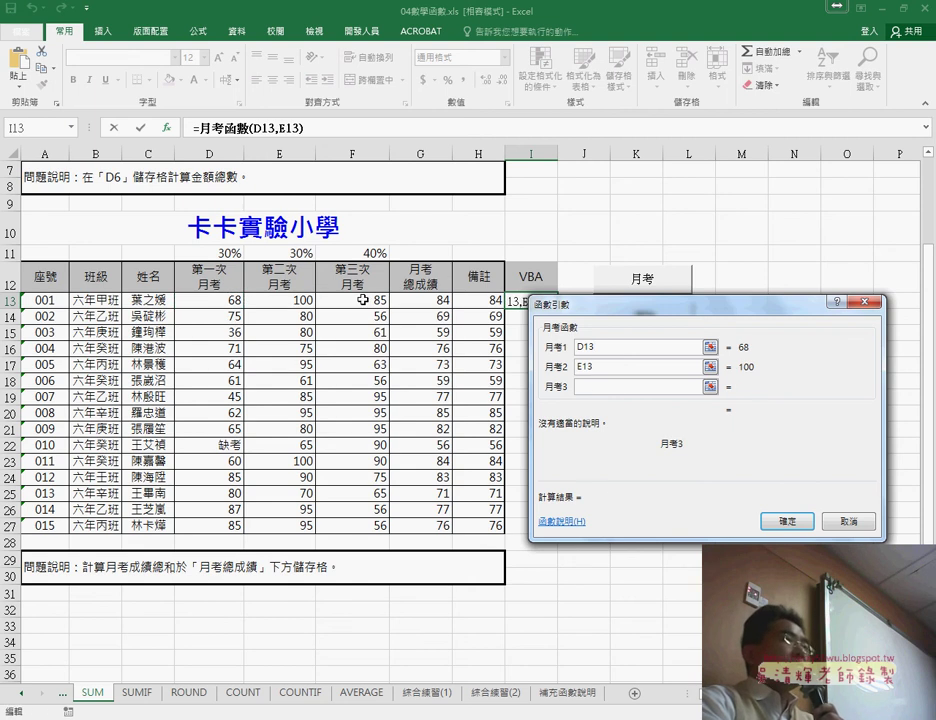
{"action": "left_click", "coordinate": [362, 300]}
{"action": "left_click", "coordinate": [614, 350]}
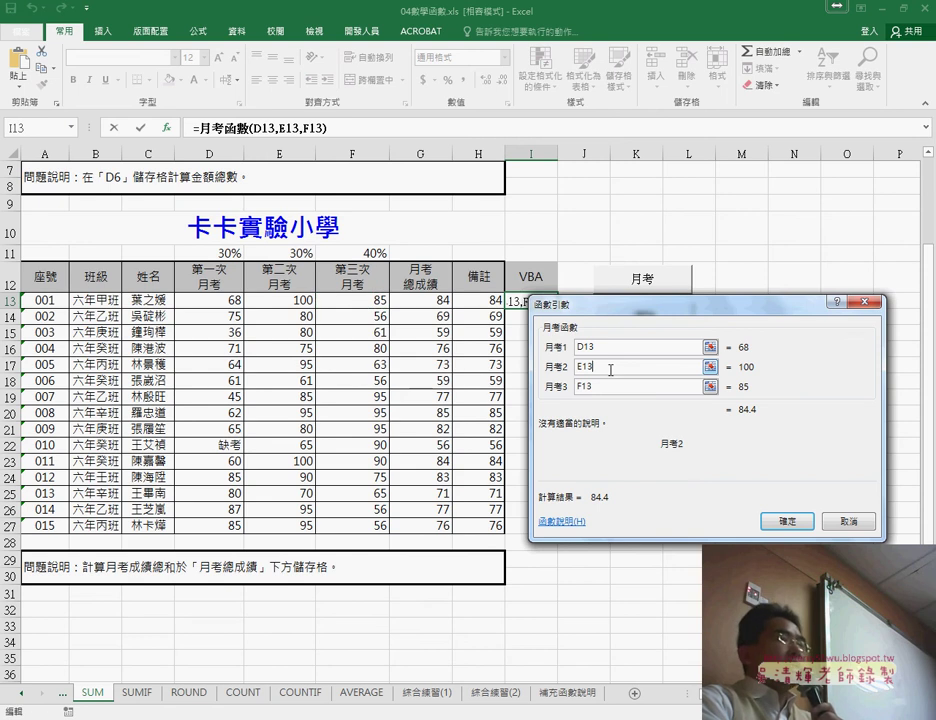
{"action": "left_click", "coordinate": [790, 522]}
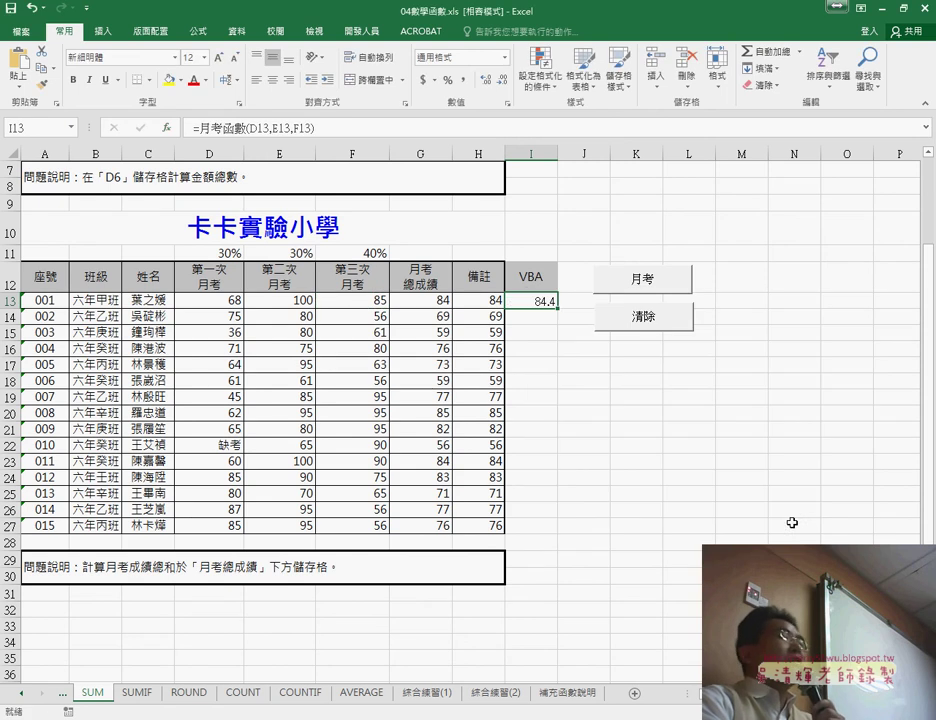
{"action": "left_click_drag", "start_coordinate": [558, 310], "coordinate": [556, 536]}
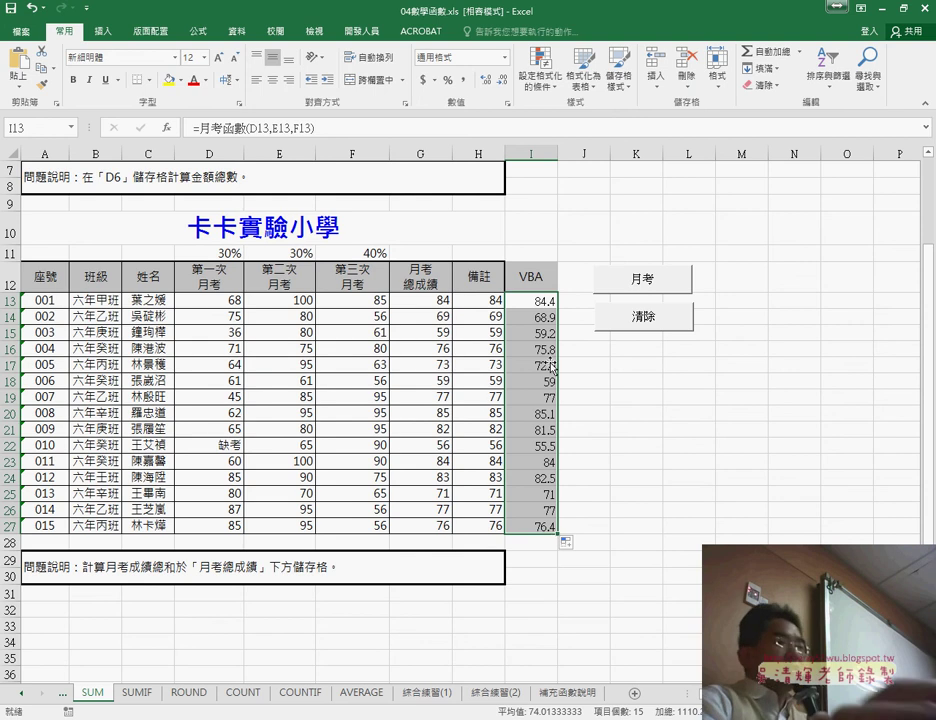
{"action": "key", "text": "Delete"}
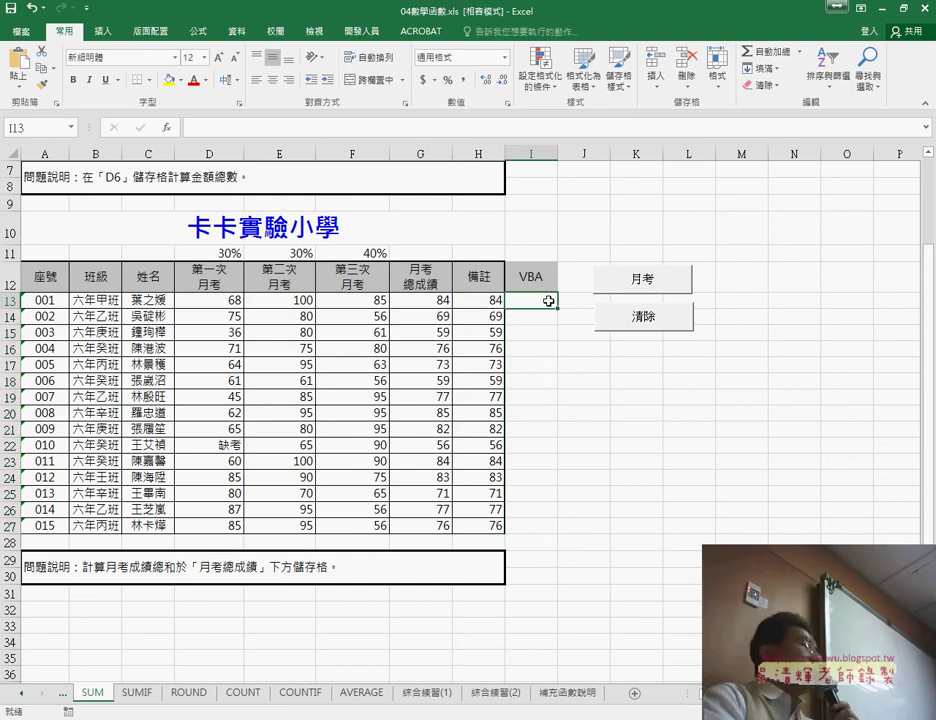
Step: Enter =月考函數_範圍(D13:F13) in I13 and fill it down to I27, giving 84.4 through 76.4
{"action": "left_click", "coordinate": [547, 302]}
{"action": "left_click", "coordinate": [165, 126]}
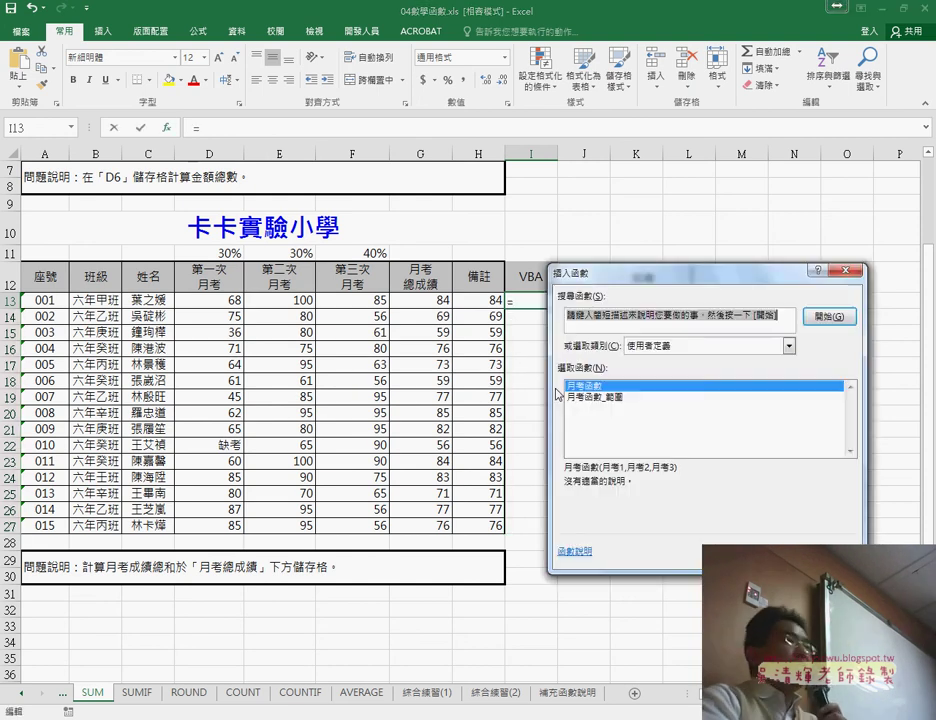
{"action": "left_click", "coordinate": [602, 398]}
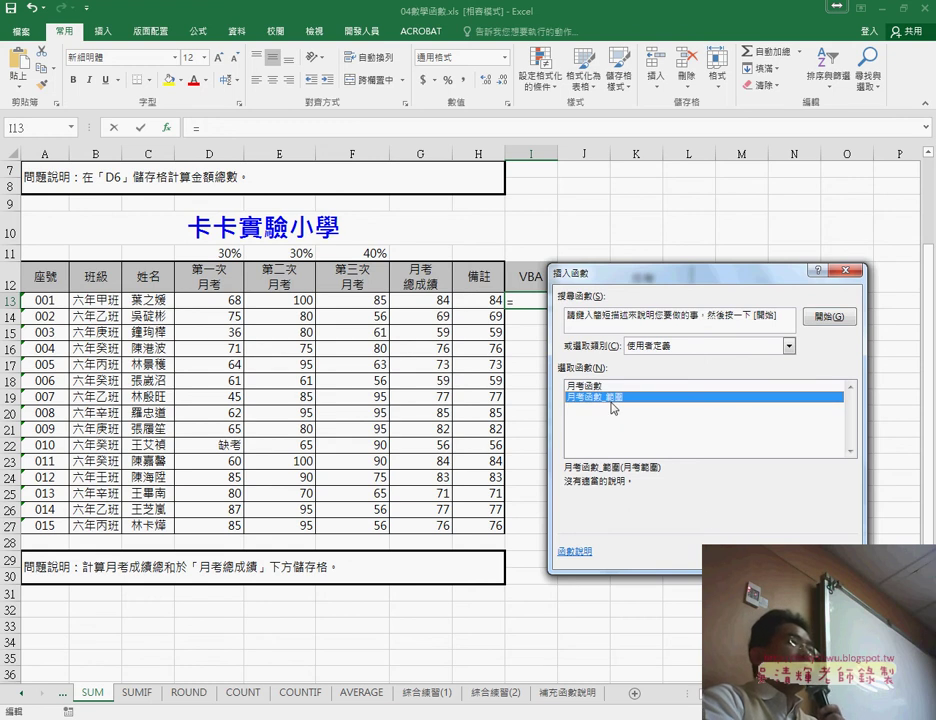
{"action": "left_click", "coordinate": [733, 546]}
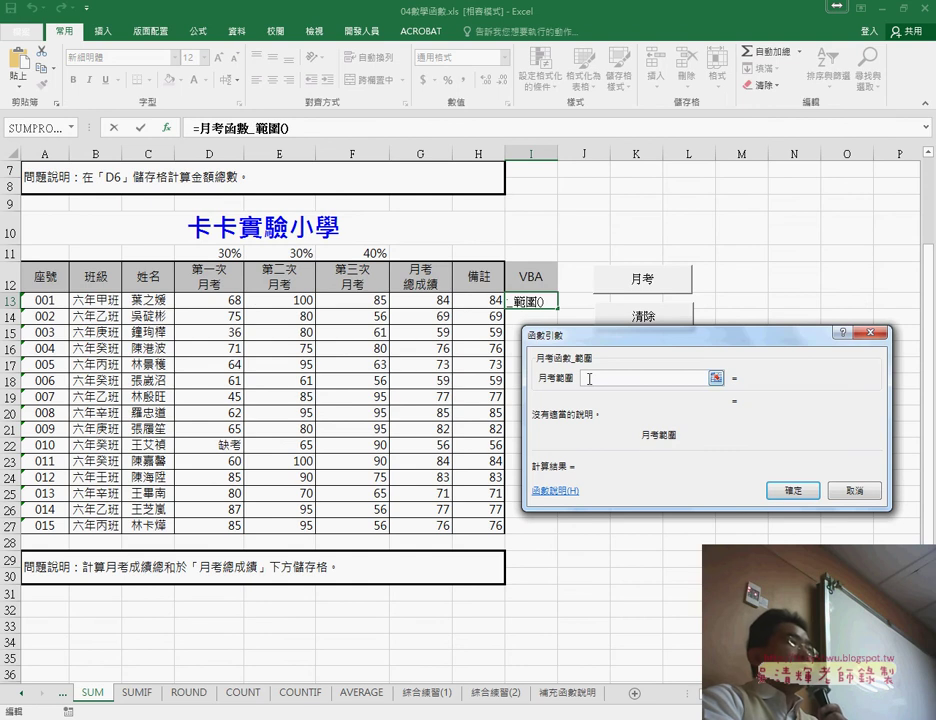
{"action": "left_click_drag", "start_coordinate": [224, 301], "coordinate": [352, 300]}
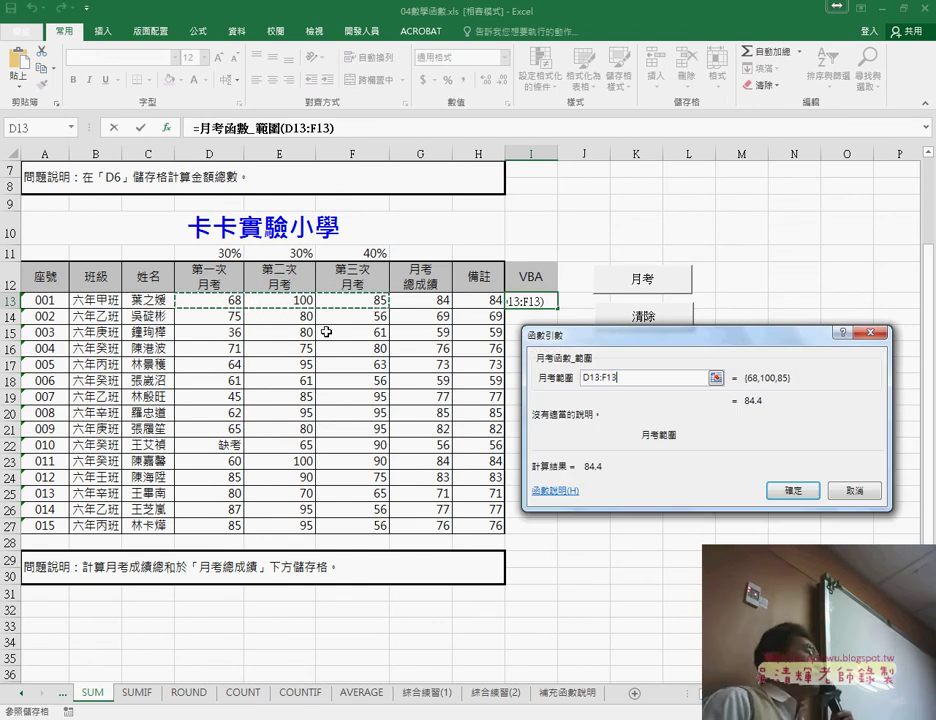
{"action": "left_click", "coordinate": [800, 488]}
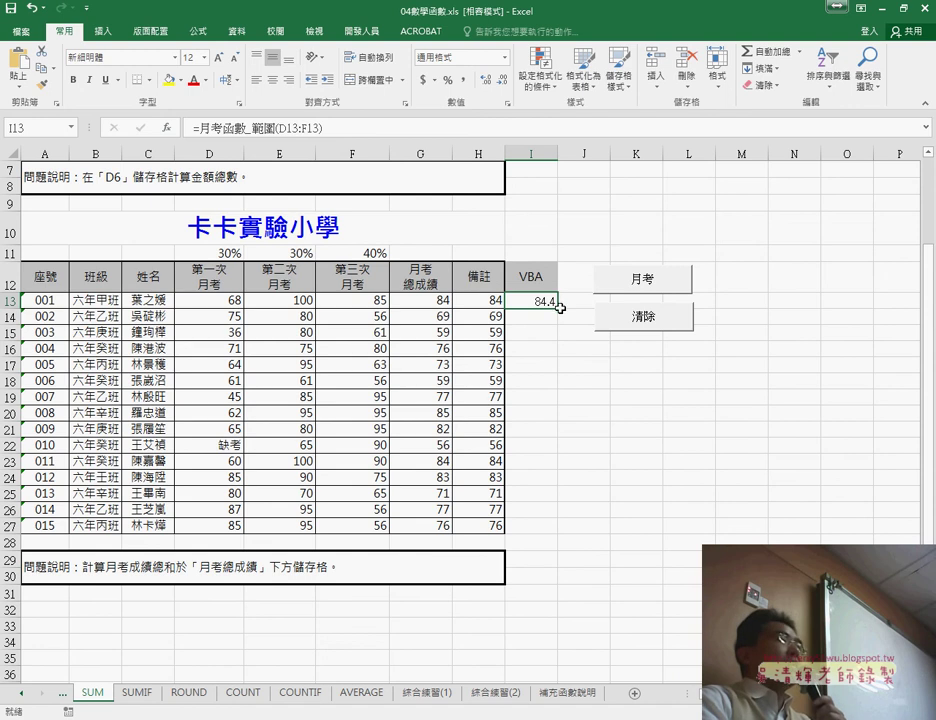
{"action": "left_click_drag", "start_coordinate": [560, 308], "coordinate": [552, 518]}
{"action": "left_click_drag", "start_coordinate": [553, 537], "coordinate": [559, 535]}
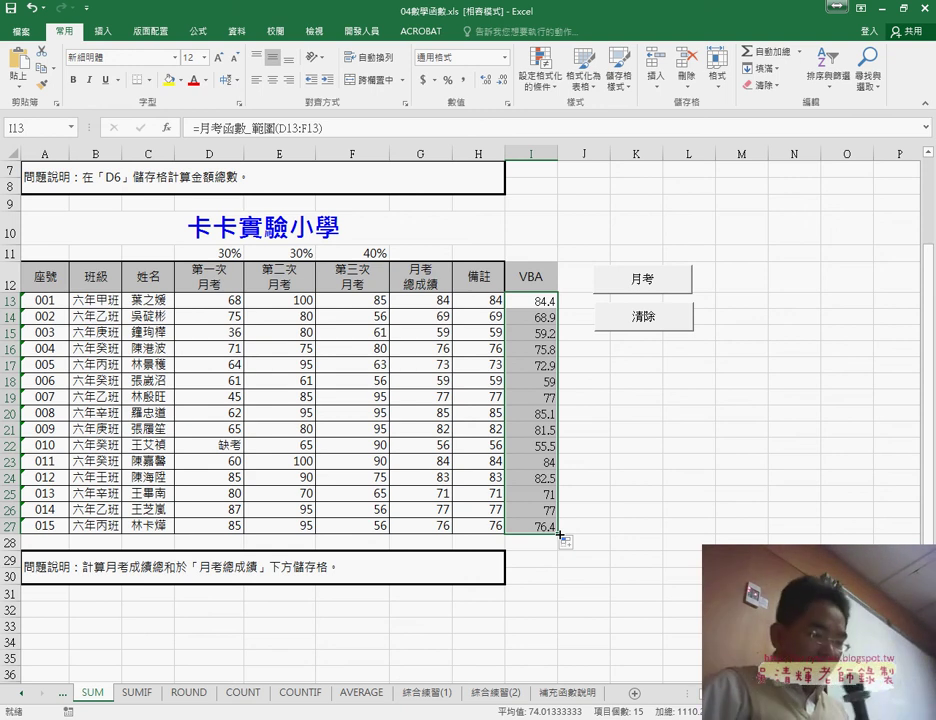
Step: Clear I13:I27 with 清除, rerun 月考, and select the resulting 84.4–76.4 values to verify them
{"action": "left_click", "coordinate": [643, 316]}
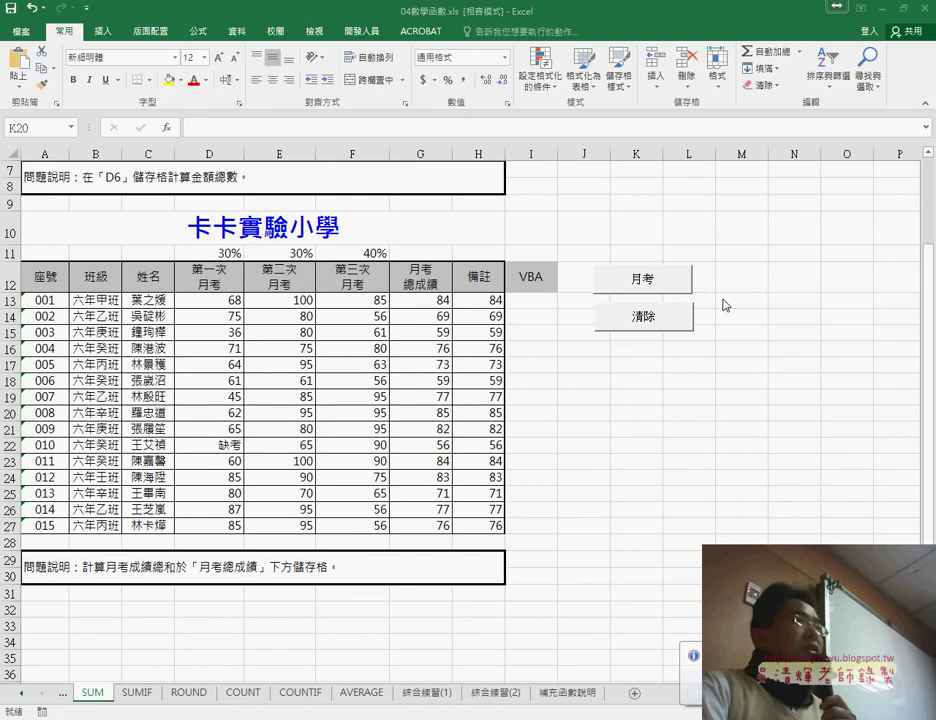
{"action": "left_click", "coordinate": [673, 291]}
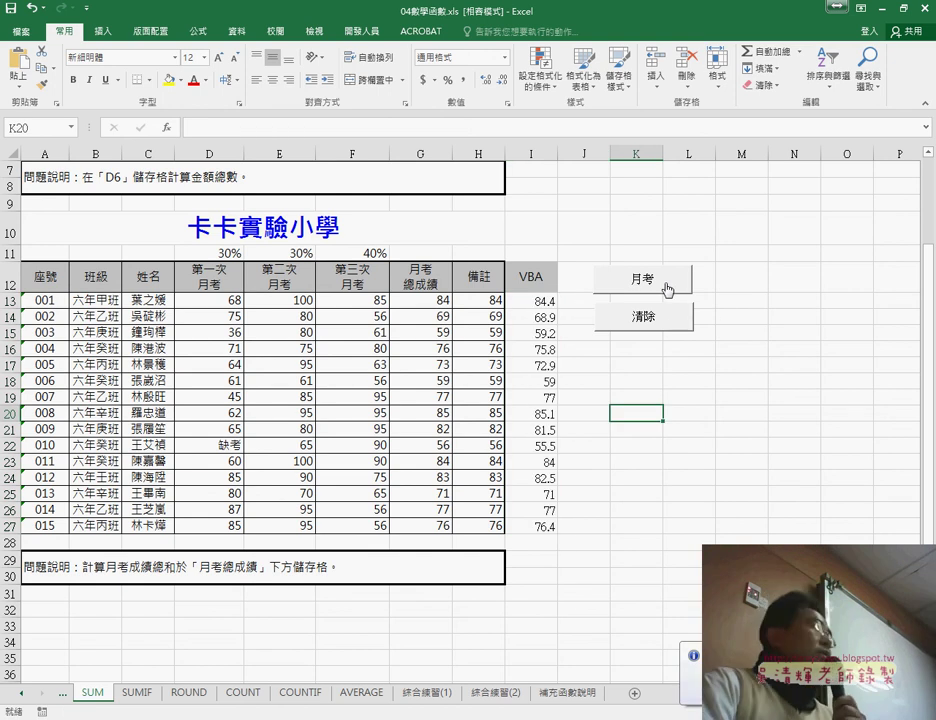
{"action": "left_click_drag", "start_coordinate": [526, 304], "coordinate": [533, 529]}
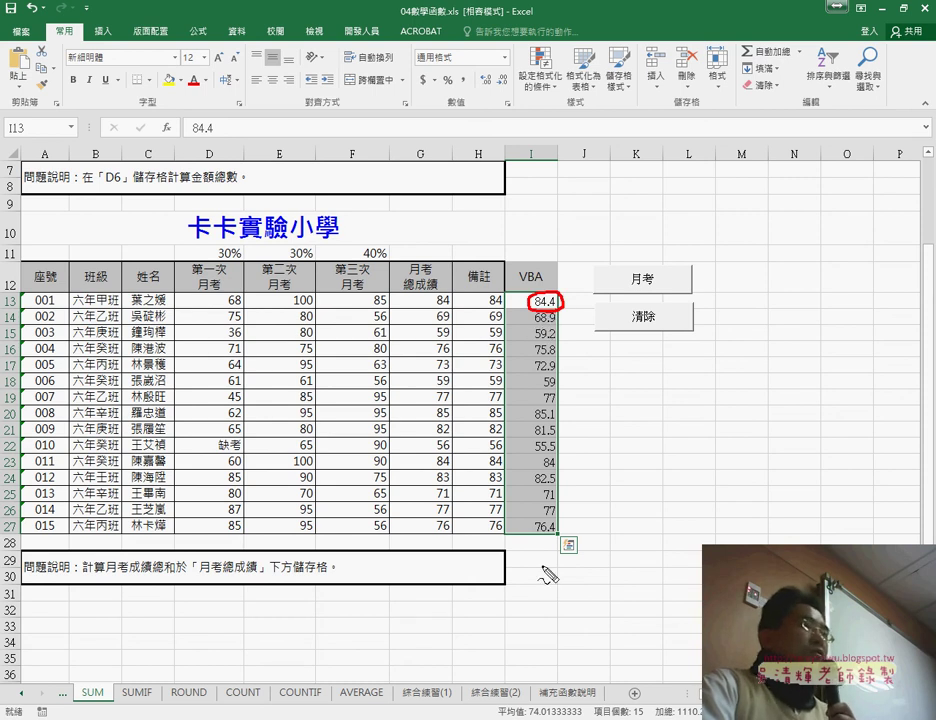
{"action": "left_click_drag", "start_coordinate": [547, 522], "coordinate": [557, 540]}
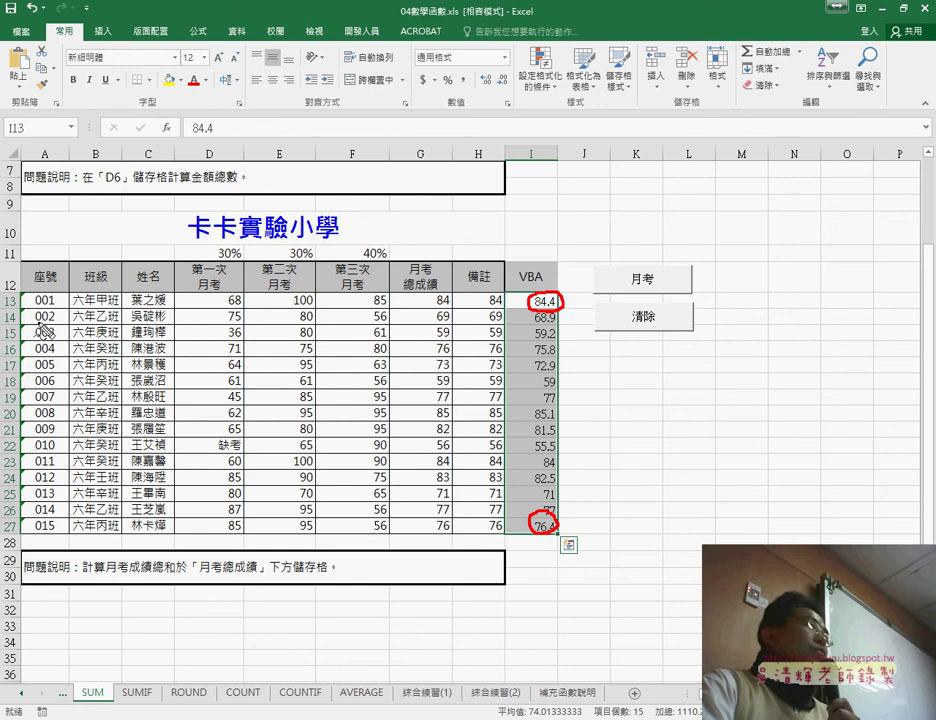
{"action": "left_click_drag", "start_coordinate": [10, 313], "coordinate": [14, 308]}
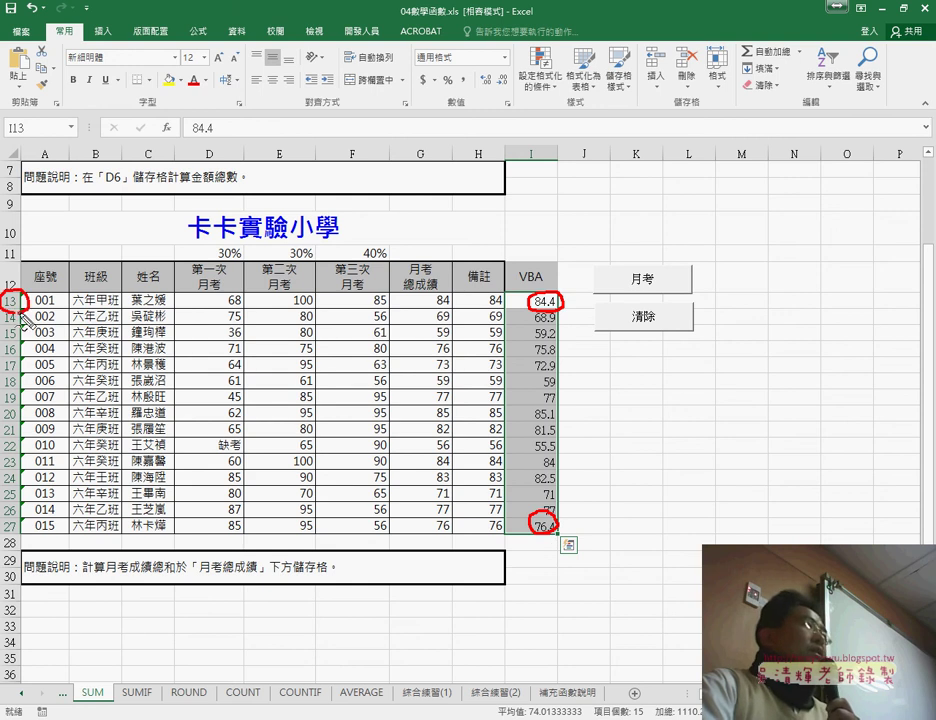
{"action": "left_click_drag", "start_coordinate": [12, 544], "coordinate": [18, 543]}
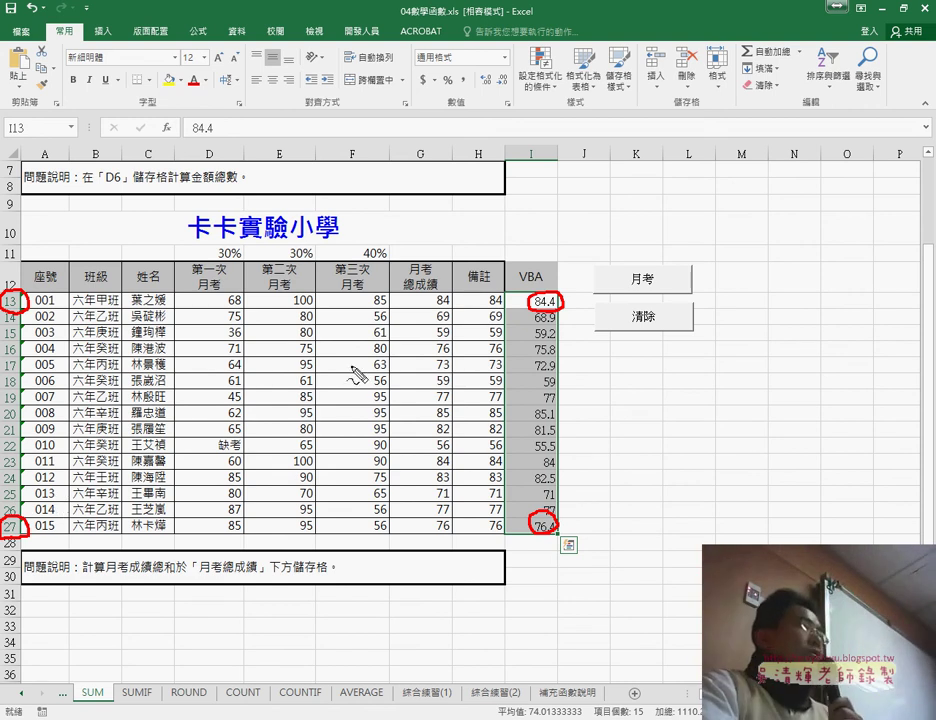
{"action": "left_click_drag", "start_coordinate": [526, 162], "coordinate": [540, 160]}
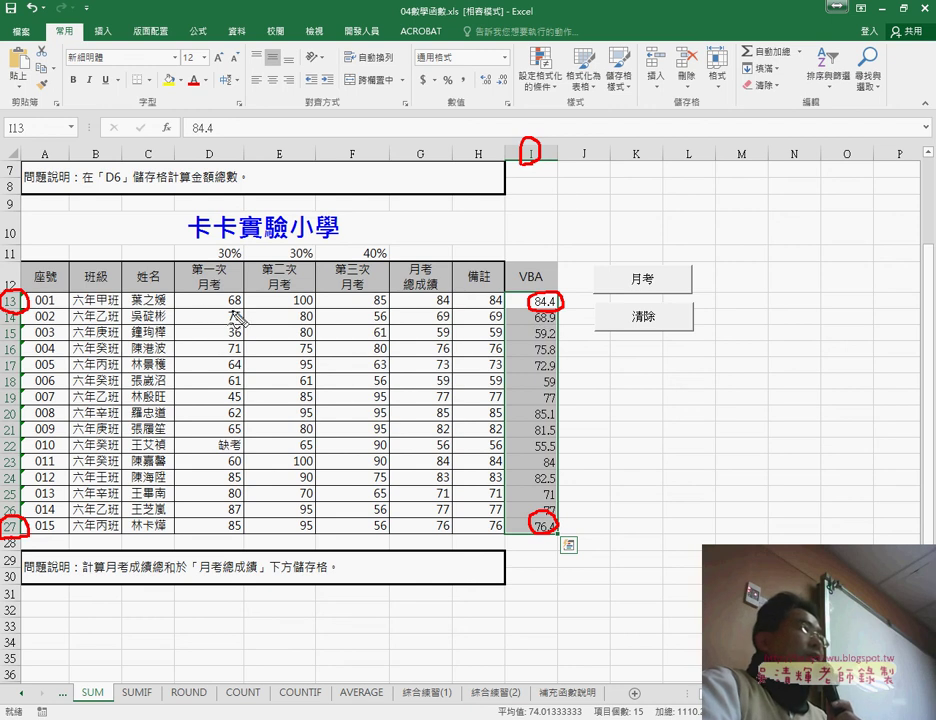
{"action": "left_click_drag", "start_coordinate": [248, 292], "coordinate": [244, 291]}
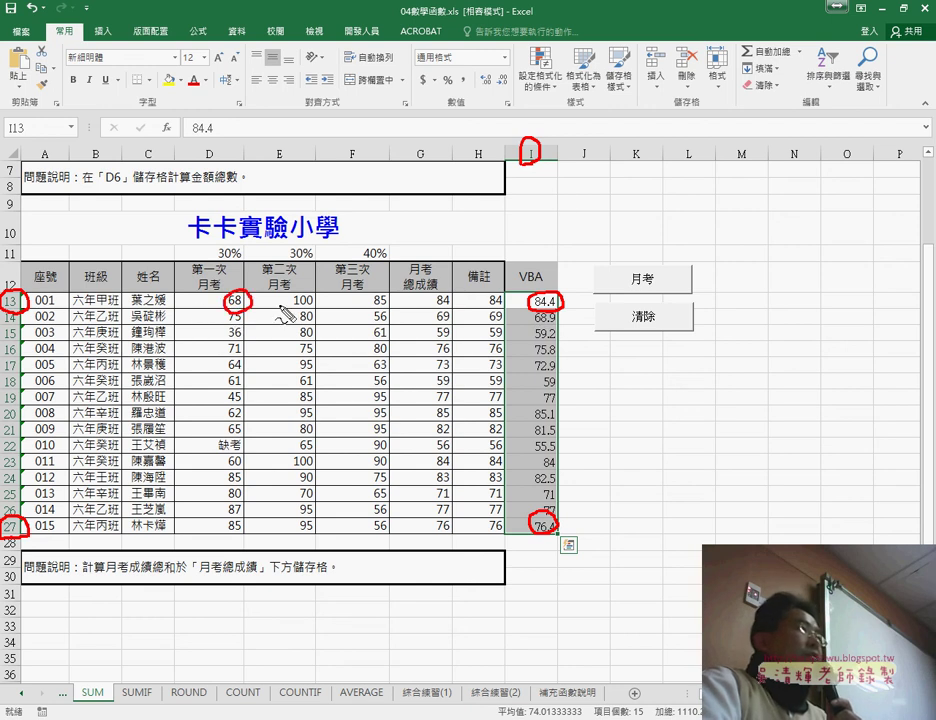
{"action": "left_click_drag", "start_coordinate": [318, 289], "coordinate": [322, 292]}
{"action": "mouse_move", "coordinate": [390, 291]}
{"action": "left_mouse_down"}
{"action": "mouse_move", "coordinate": [374, 302]}
{"action": "mouse_move", "coordinate": [398, 306]}
{"action": "left_mouse_up"}
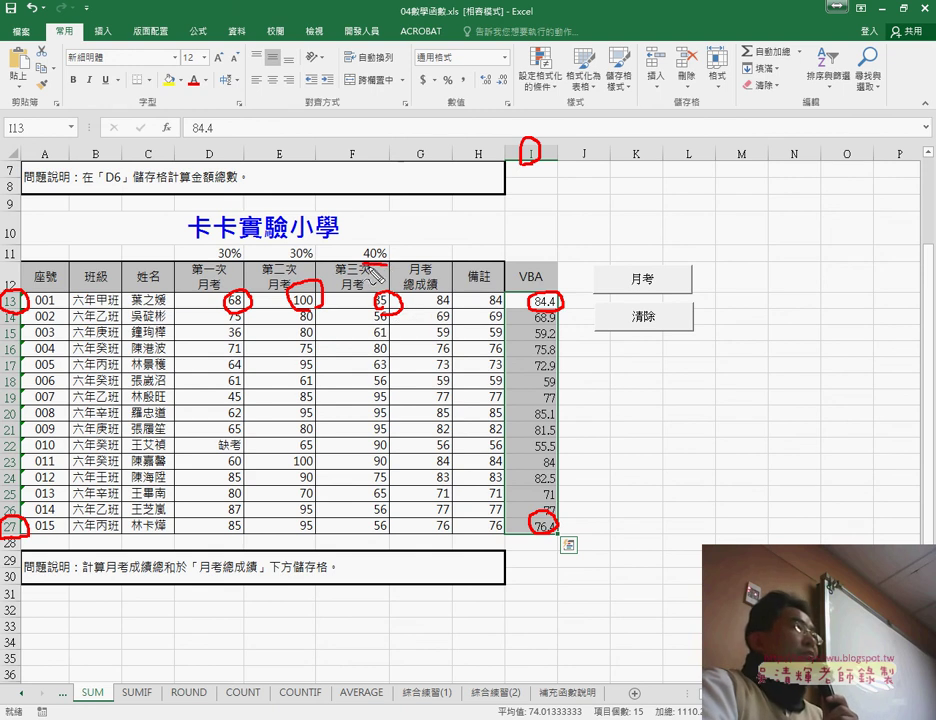
{"action": "mouse_move", "coordinate": [376, 263]}
{"action": "left_mouse_down"}
{"action": "mouse_move", "coordinate": [390, 270]}
{"action": "mouse_move", "coordinate": [380, 268]}
{"action": "left_mouse_up"}
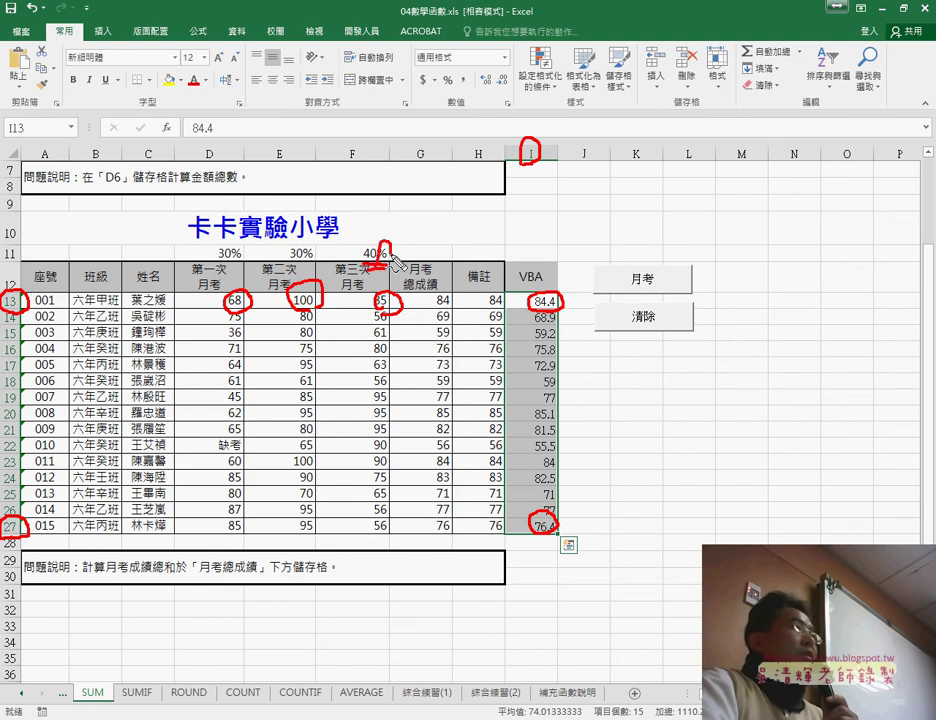
{"action": "mouse_move", "coordinate": [400, 200]}
{"action": "left_mouse_down"}
{"action": "mouse_move", "coordinate": [368, 228]}
{"action": "mouse_move", "coordinate": [380, 208]}
{"action": "mouse_move", "coordinate": [394, 225]}
{"action": "left_mouse_up"}
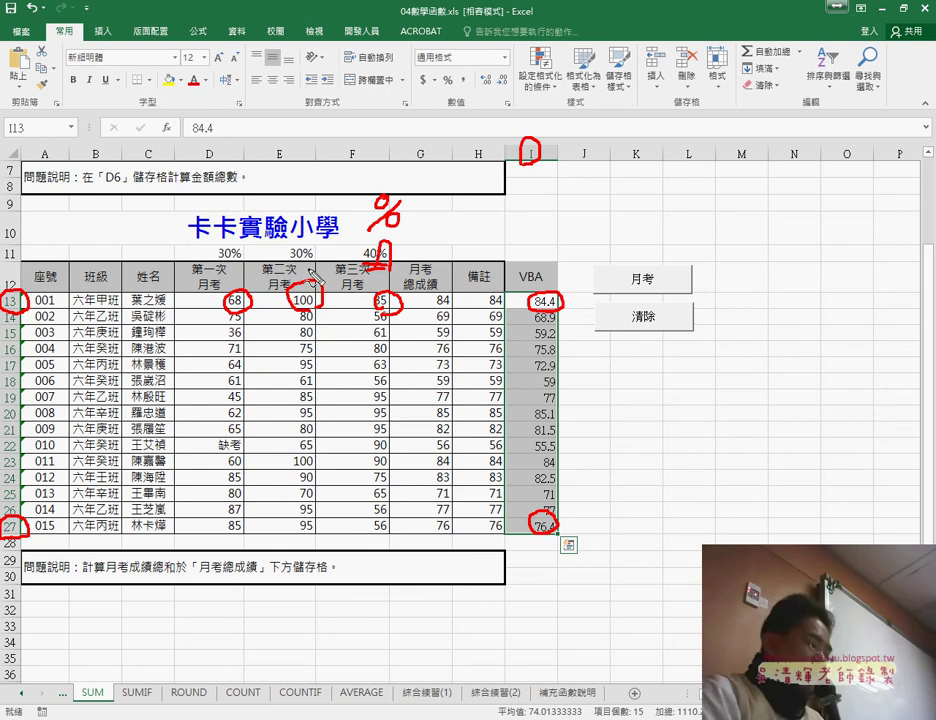
{"action": "key", "text": "Escape"}
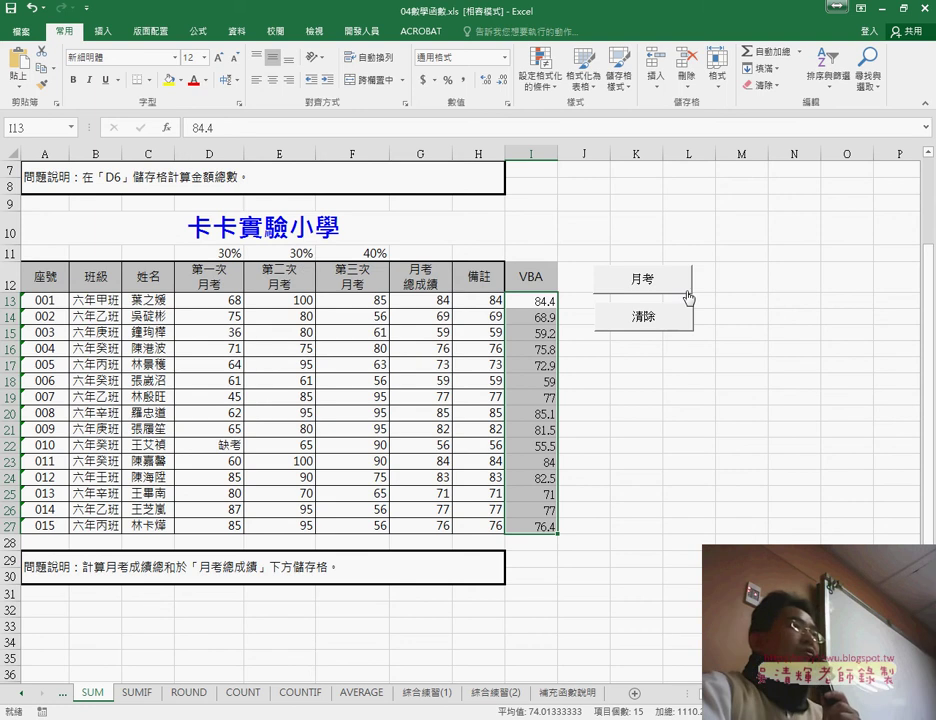
Step: Open the 月考 button's assigned macro in the VBA editor and restore and reposition the editor window
{"action": "right_click", "coordinate": [683, 289]}
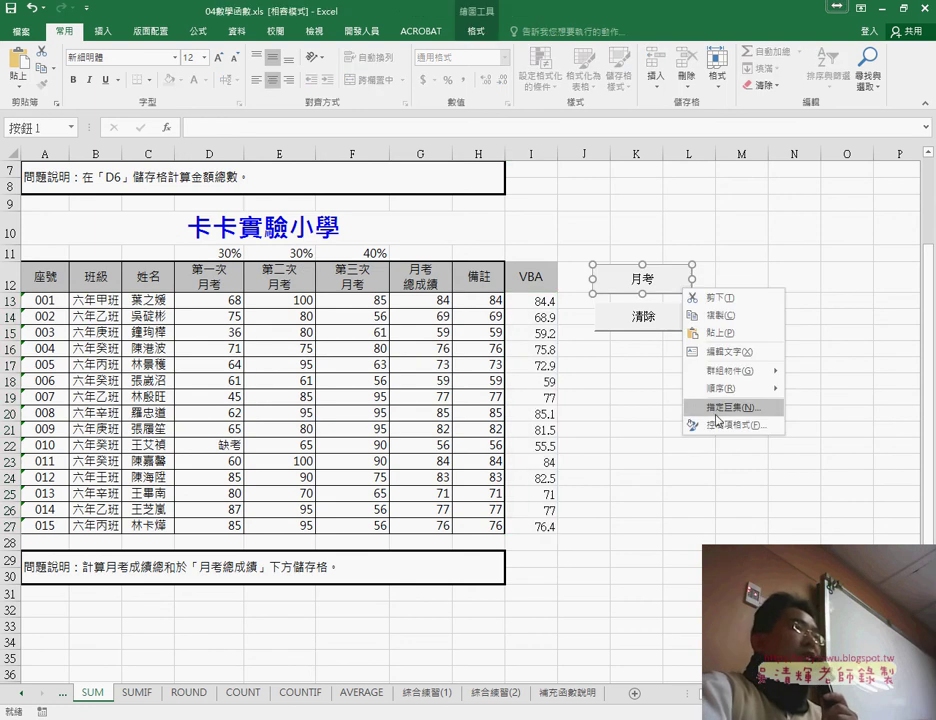
{"action": "left_click", "coordinate": [716, 408]}
{"action": "left_click", "coordinate": [851, 306]}
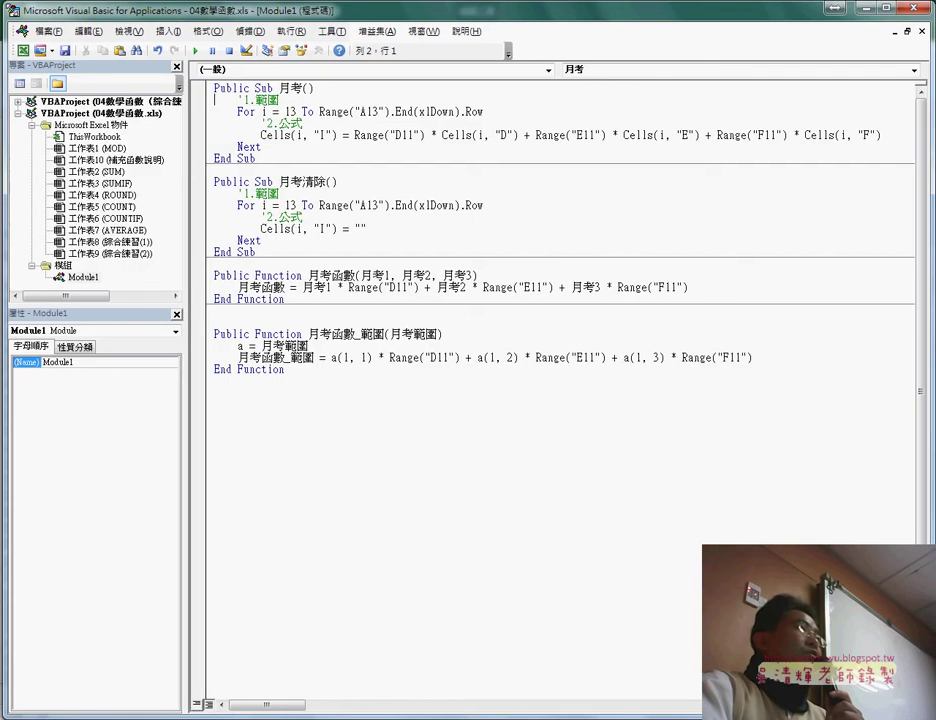
{"action": "double_click", "coordinate": [155, 8]}
{"action": "left_click_drag", "start_coordinate": [157, 84], "coordinate": [207, 107]}
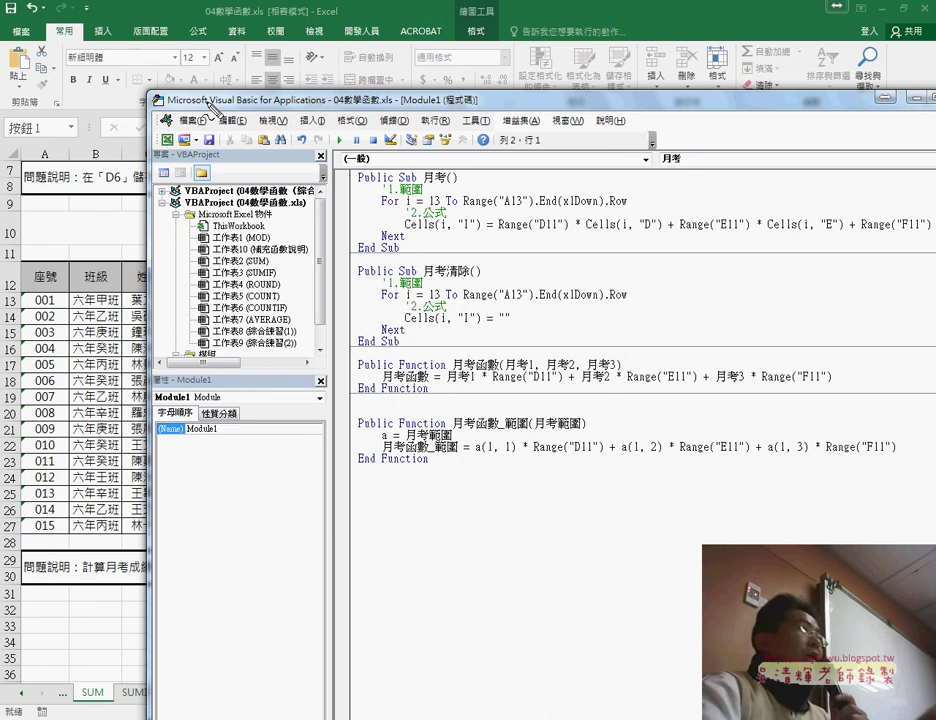
{"action": "mouse_move", "coordinate": [350, 45]}
{"action": "left_mouse_down"}
{"action": "mouse_move", "coordinate": [383, 58]}
{"action": "mouse_move", "coordinate": [238, 98]}
{"action": "left_mouse_up"}
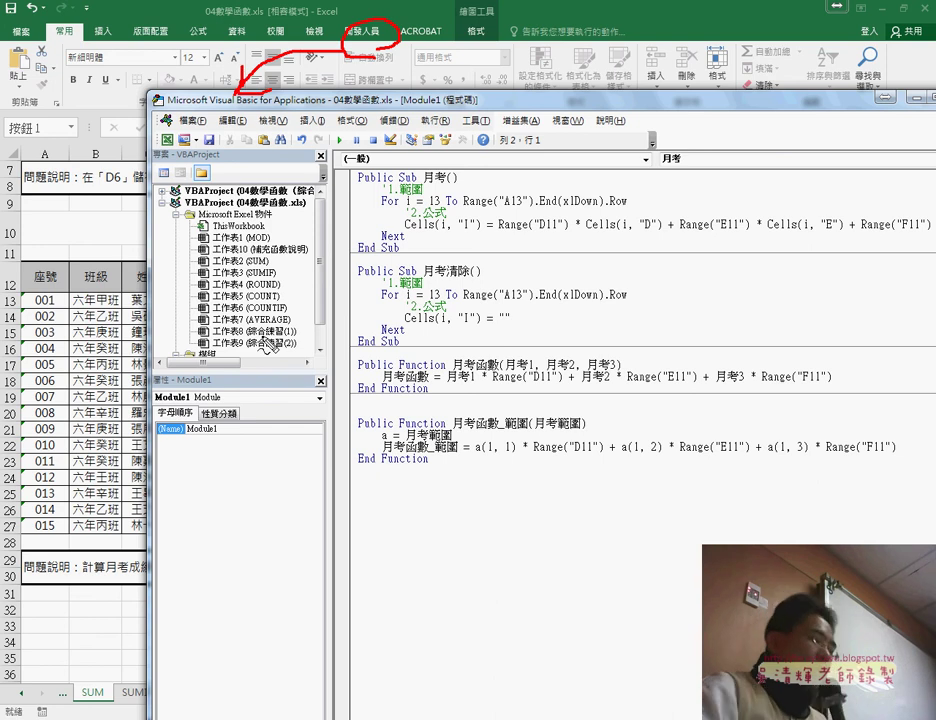
{"action": "key", "text": "Escape"}
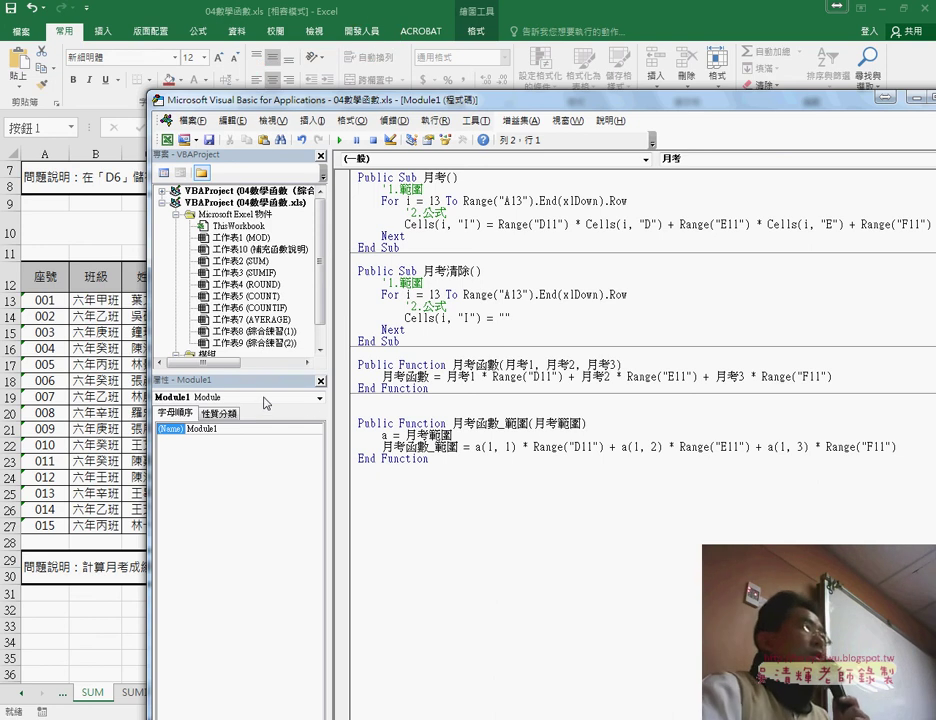
Step: Enlarge the project tree to reveal Module1 and highlight the 月考 procedure's code
{"action": "left_click_drag", "start_coordinate": [305, 373], "coordinate": [305, 466]}
{"action": "left_click", "coordinate": [176, 354]}
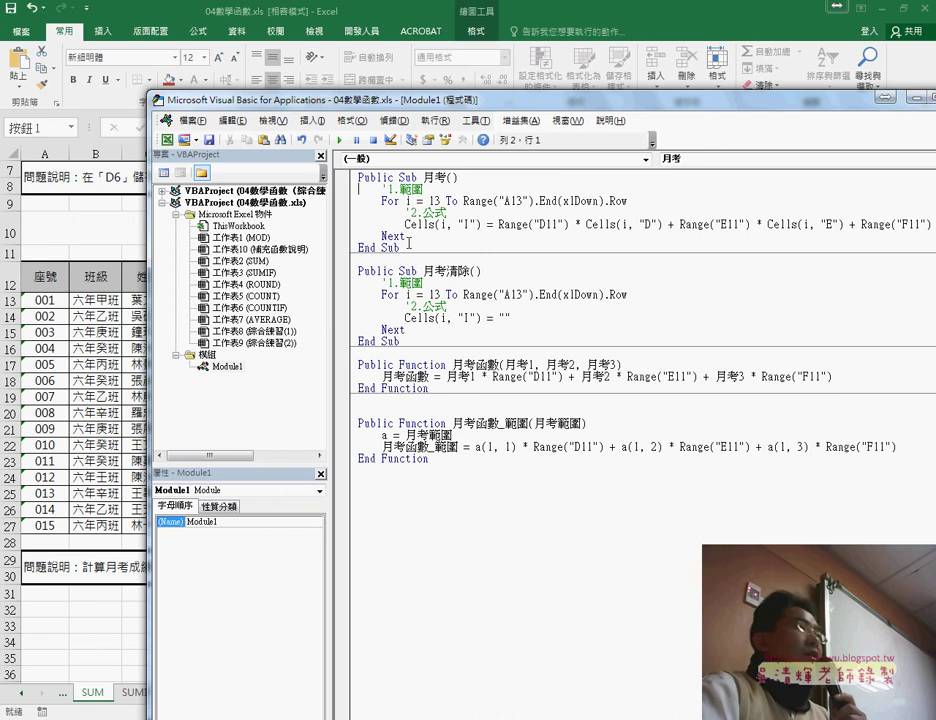
{"action": "left_click_drag", "start_coordinate": [408, 247], "coordinate": [358, 177]}
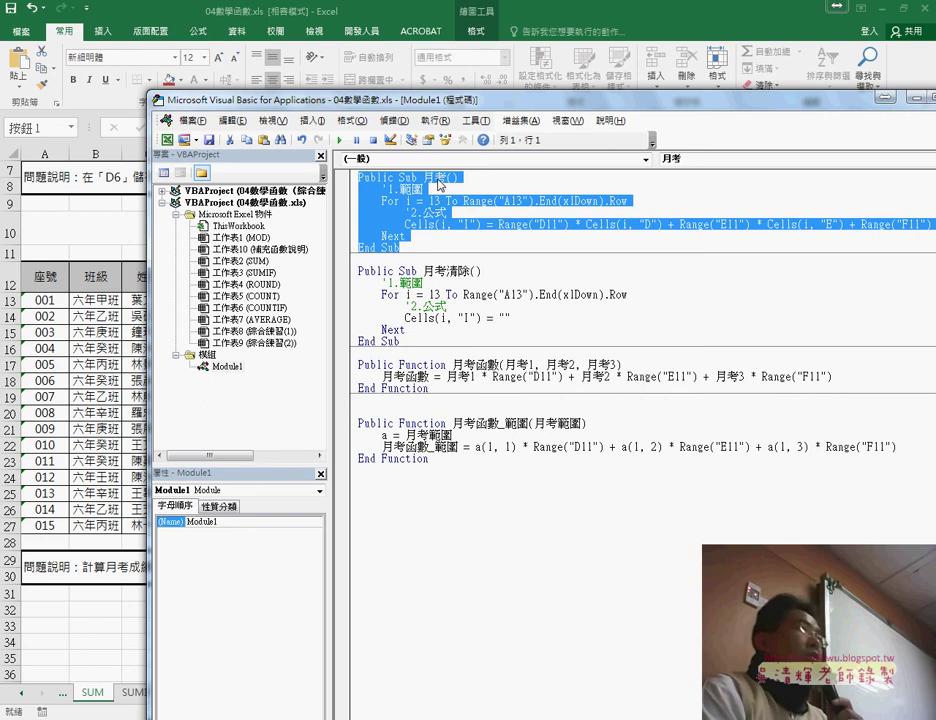
{"action": "left_click", "coordinate": [438, 181]}
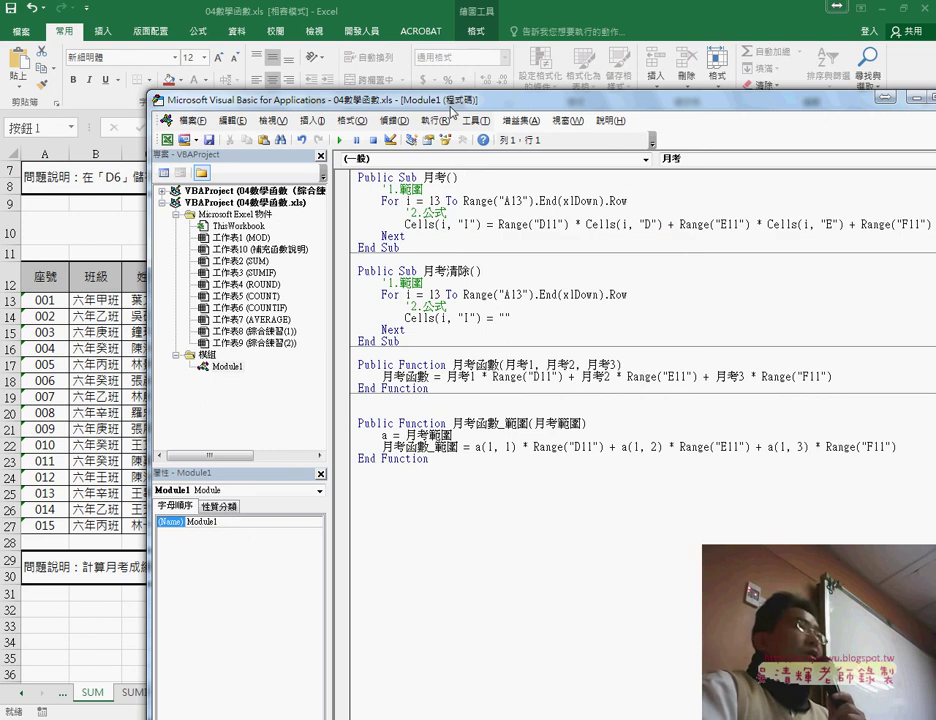
{"action": "left_click_drag", "start_coordinate": [450, 107], "coordinate": [380, 168]}
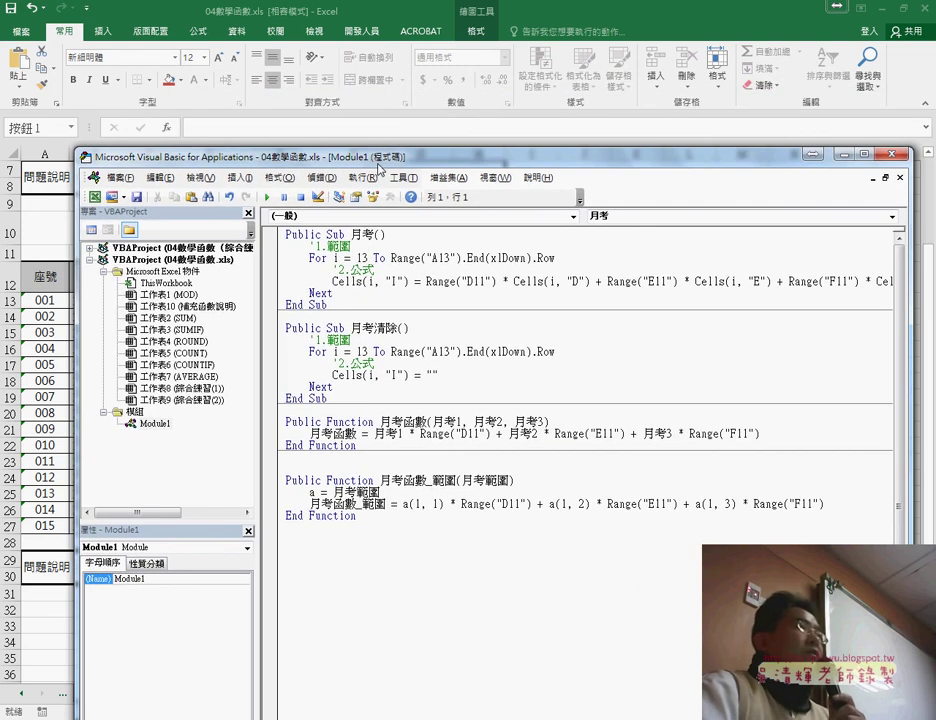
{"action": "double_click", "coordinate": [362, 258]}
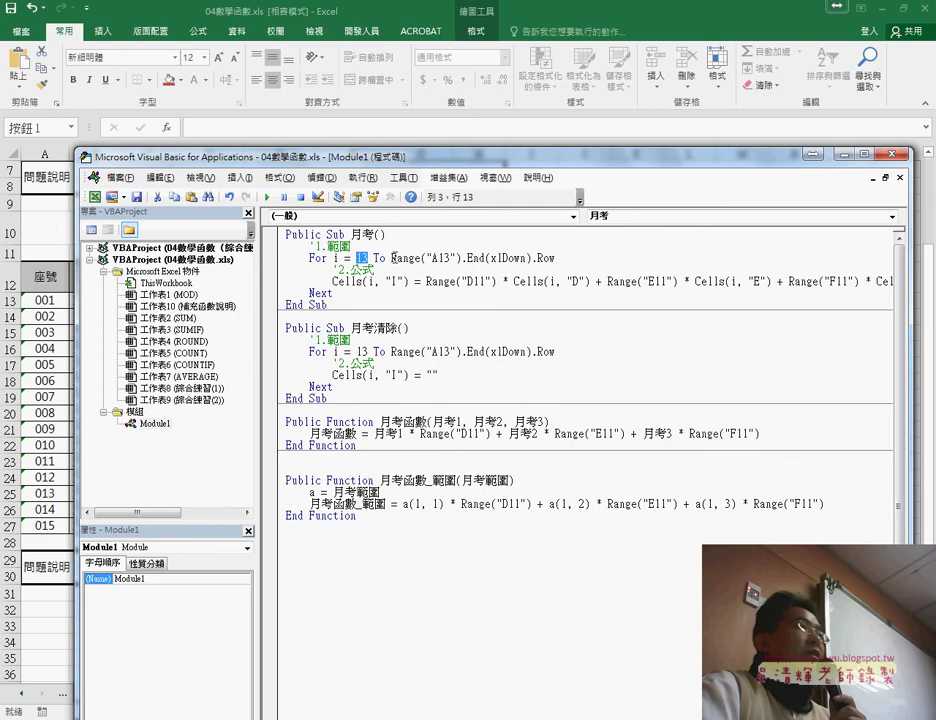
{"action": "left_click_drag", "start_coordinate": [391, 258], "coordinate": [556, 258]}
{"action": "type", "text": "27"}
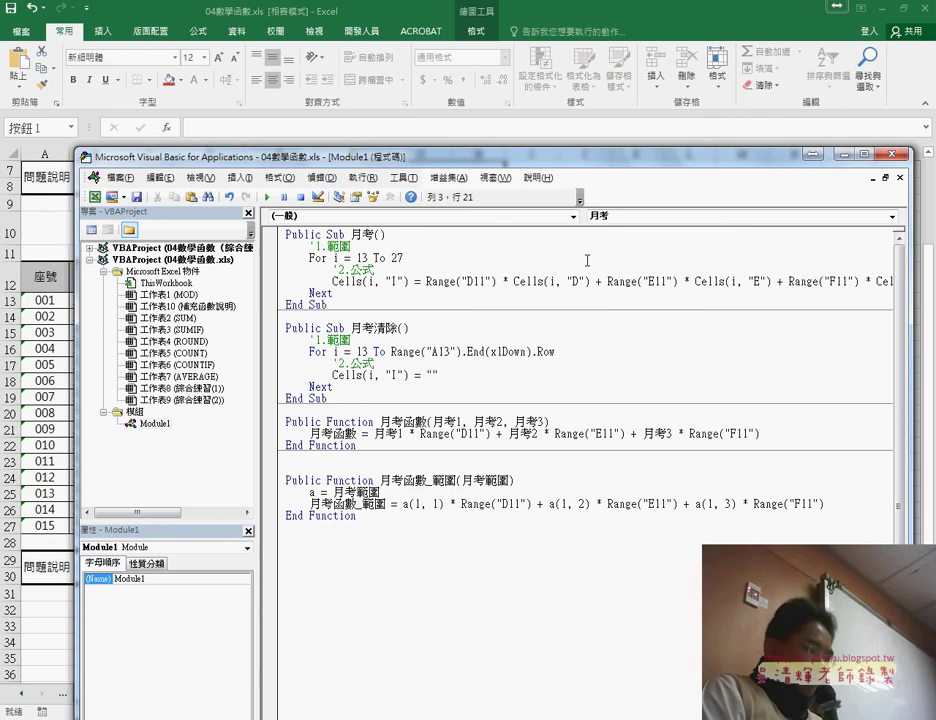
{"action": "key", "text": "ctrl+z"}
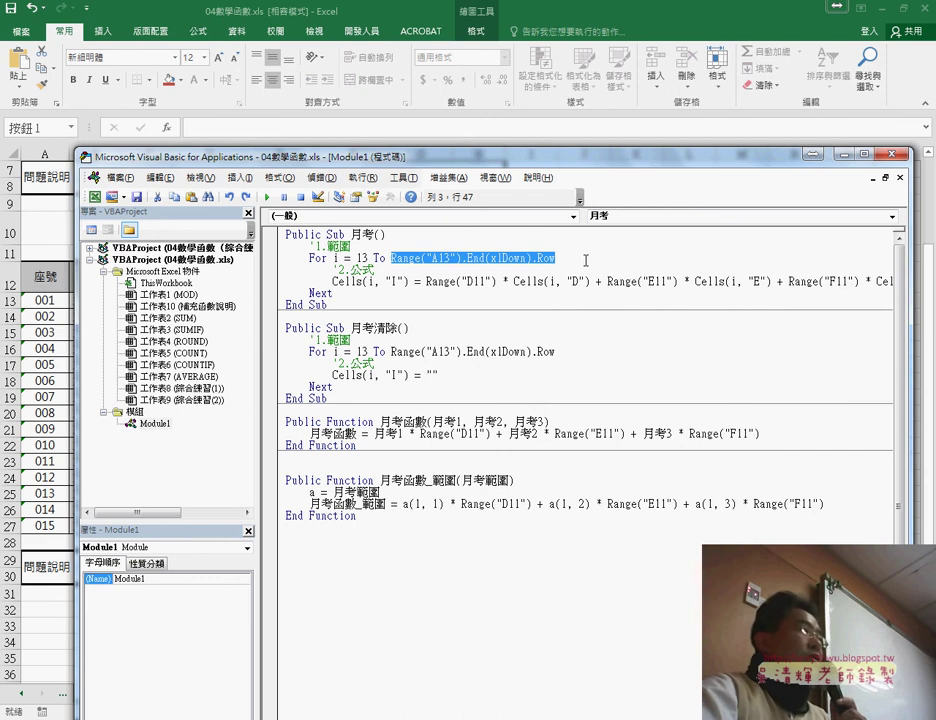
{"action": "left_click_drag", "start_coordinate": [200, 157], "coordinate": [353, 150]}
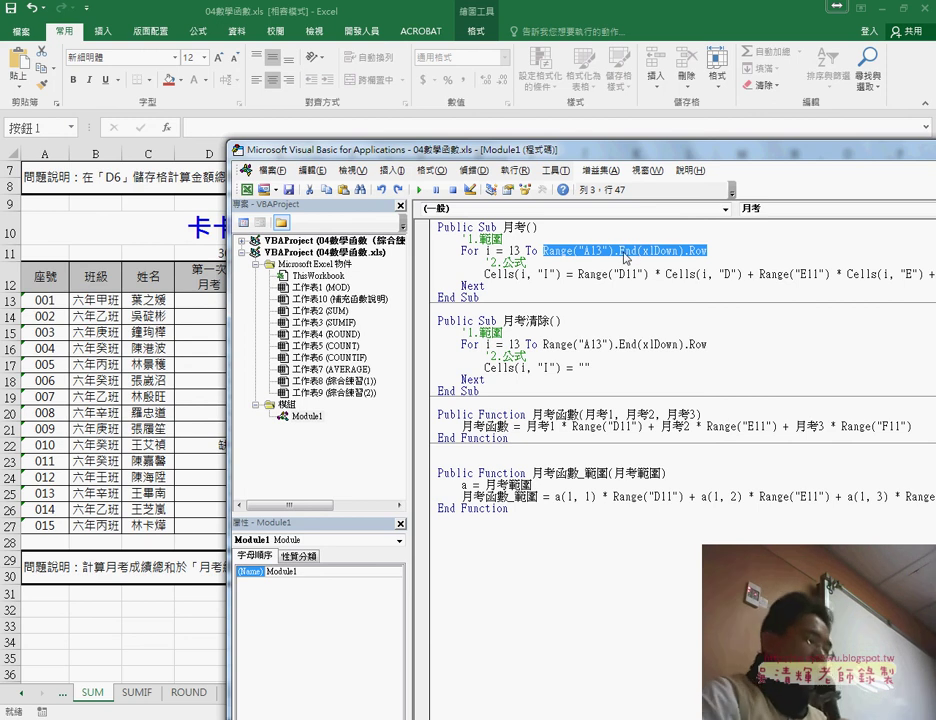
Step: Retype the loop end as Range("A13").End(xlDown).Row using IntelliSense, then select cell A13 on the sheet
{"action": "key", "text": "Right"}
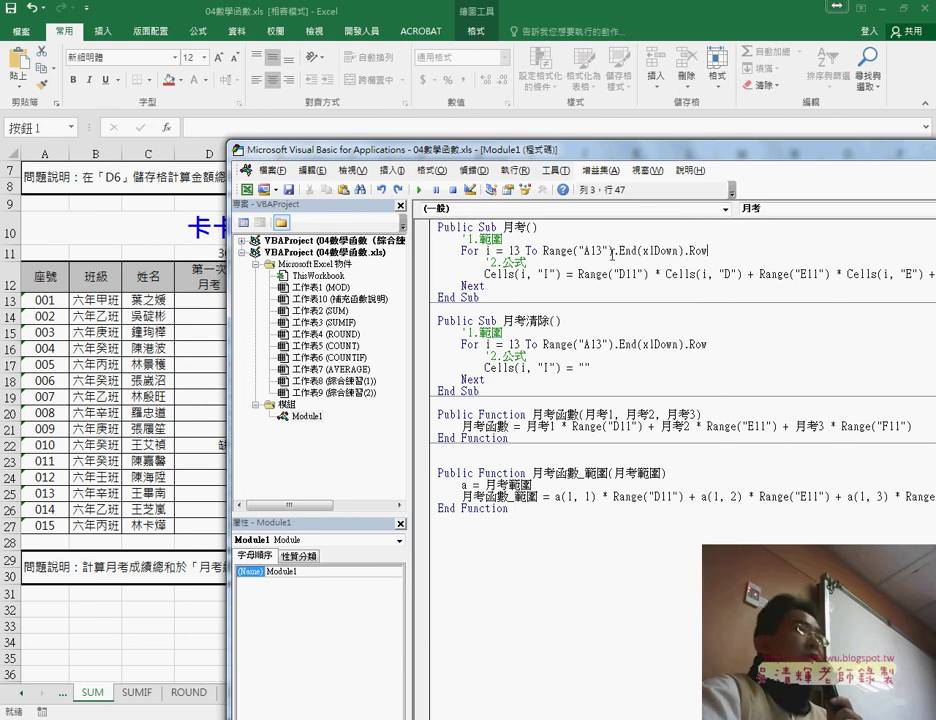
{"action": "left_click_drag", "start_coordinate": [613, 251], "coordinate": [709, 251]}
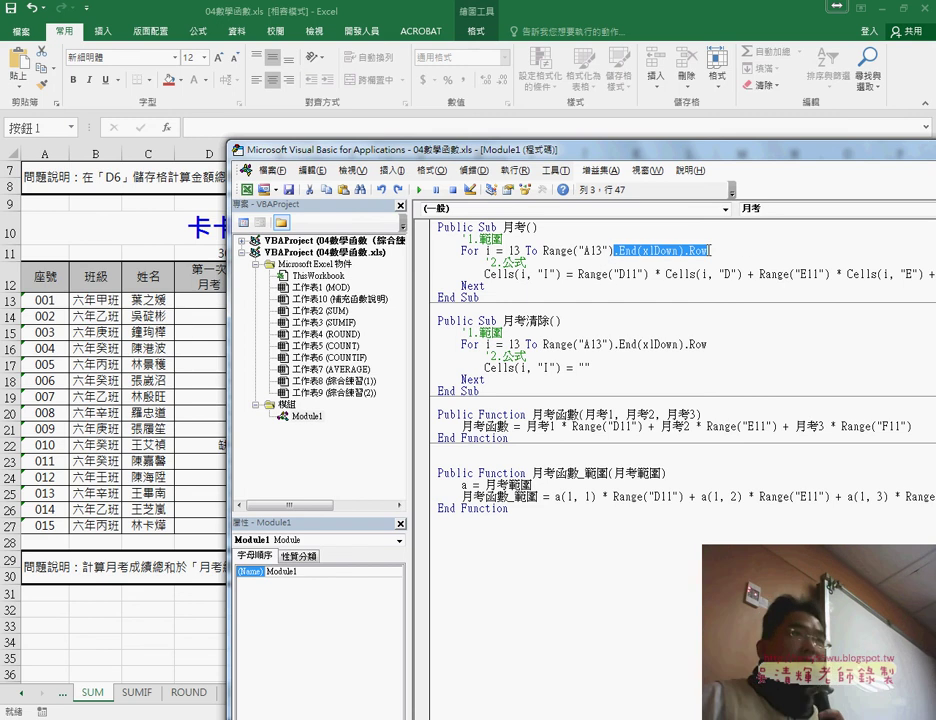
{"action": "type", "text": ".E"}
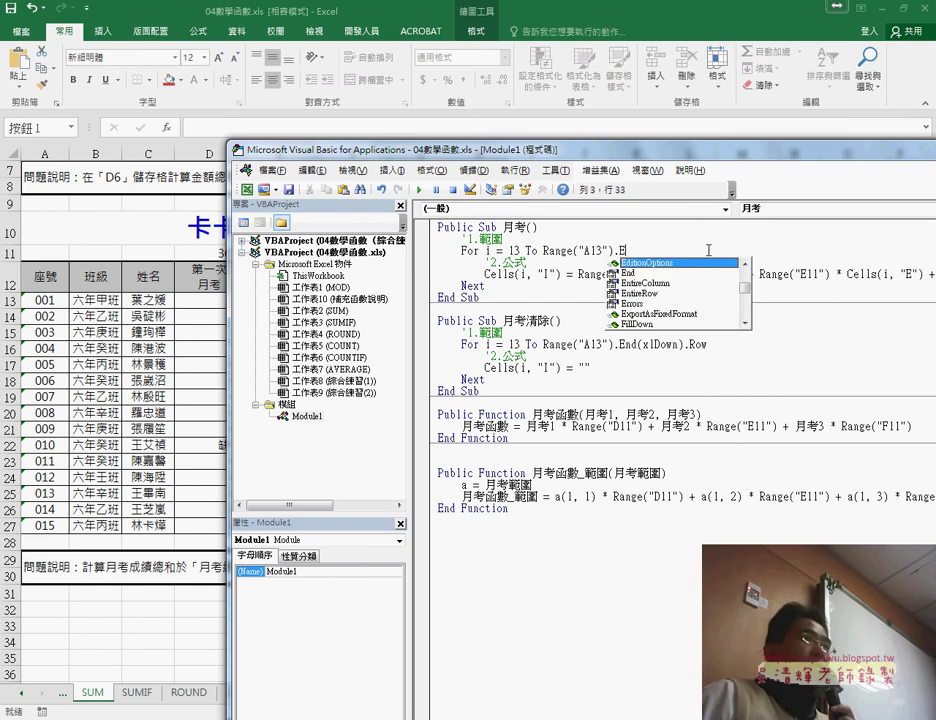
{"action": "key", "text": "space"}
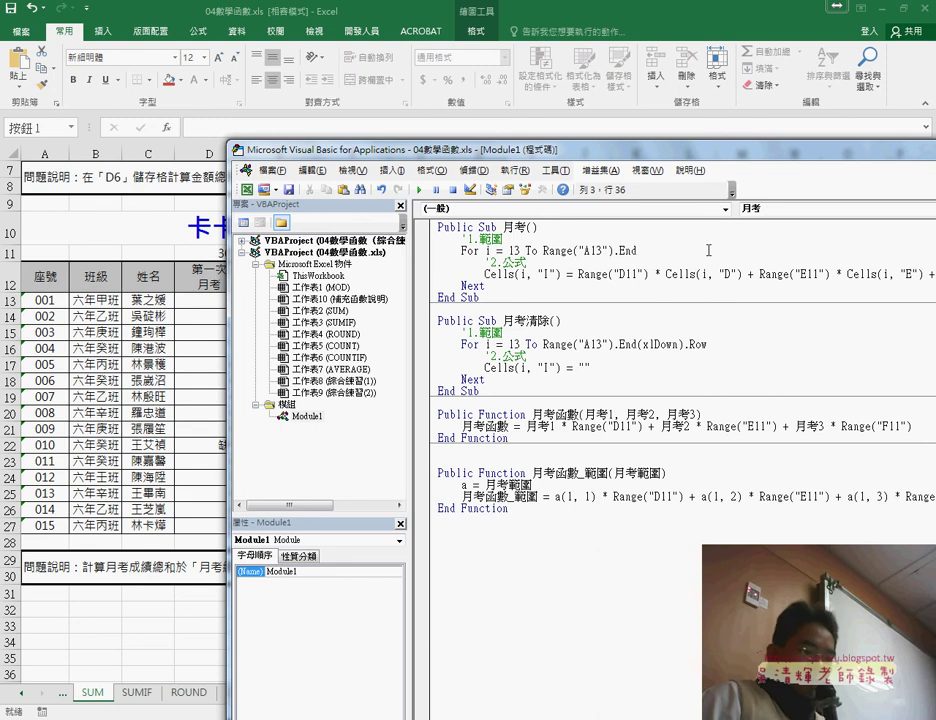
{"action": "type", "text": "("}
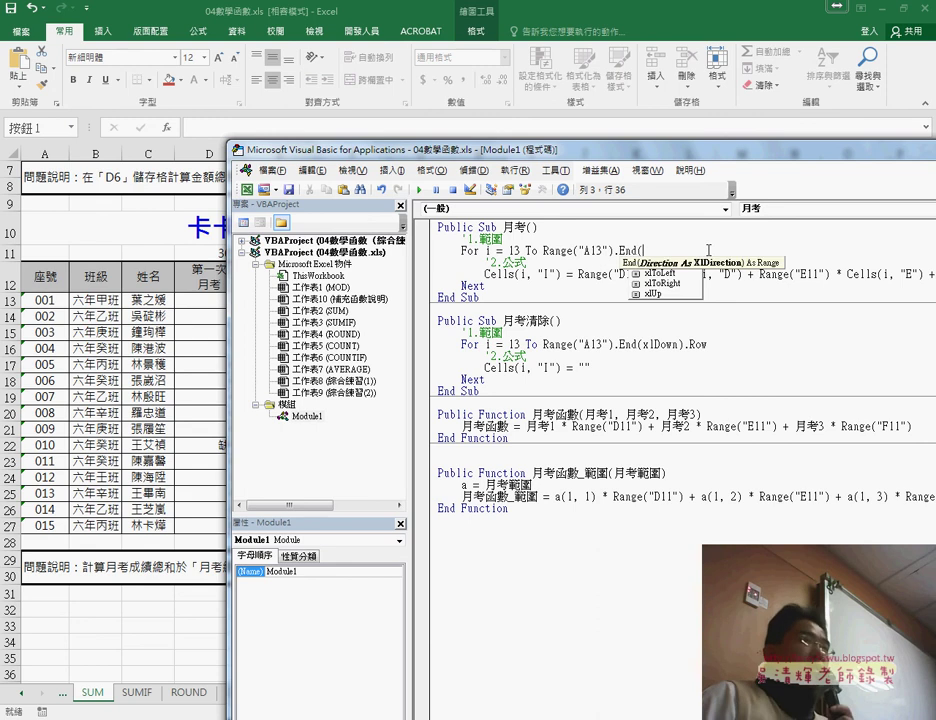
{"action": "key", "text": "space"}
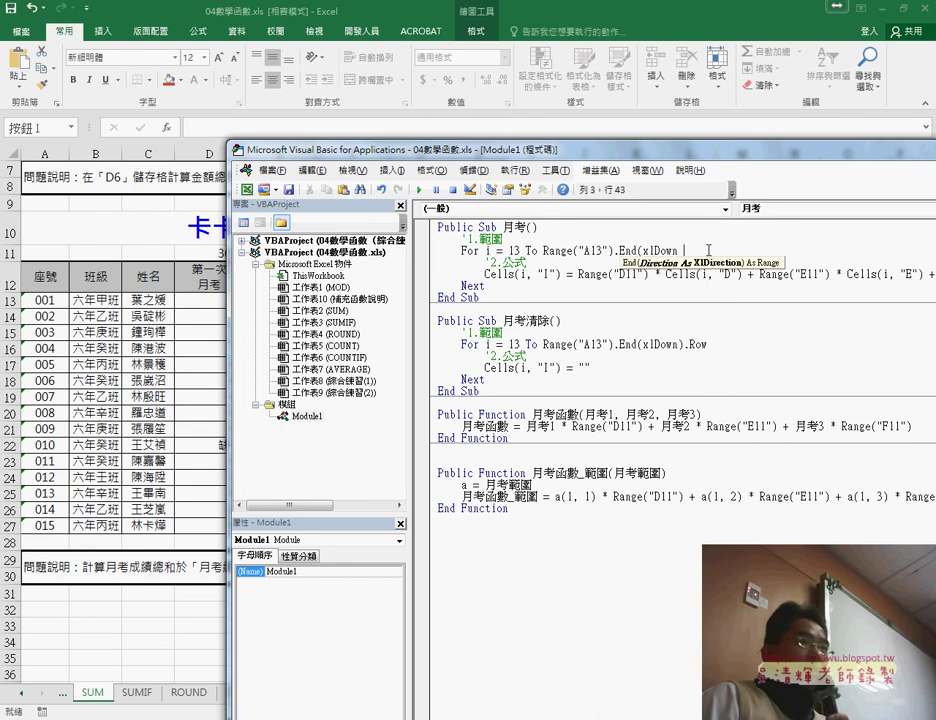
{"action": "type", "text": ")"}
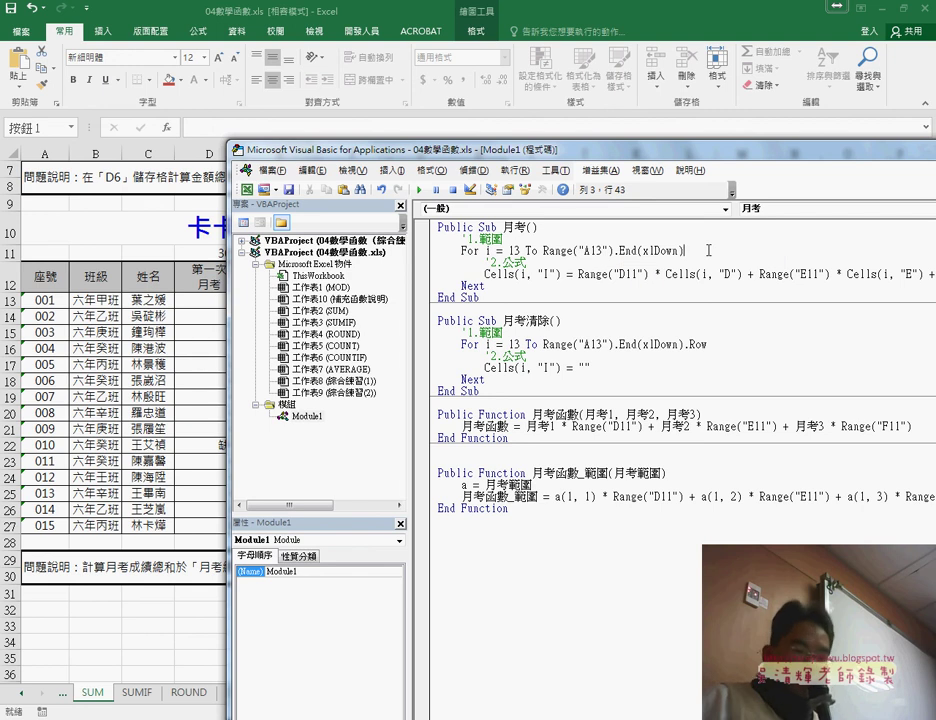
{"action": "type", "text": ".R"}
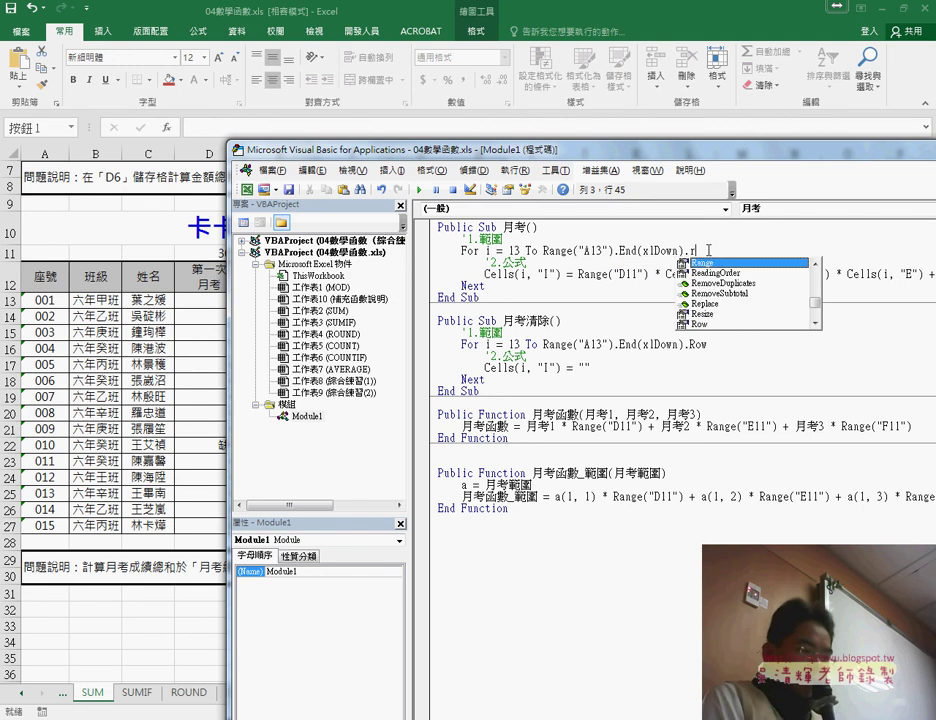
{"action": "type", "text": "ow"}
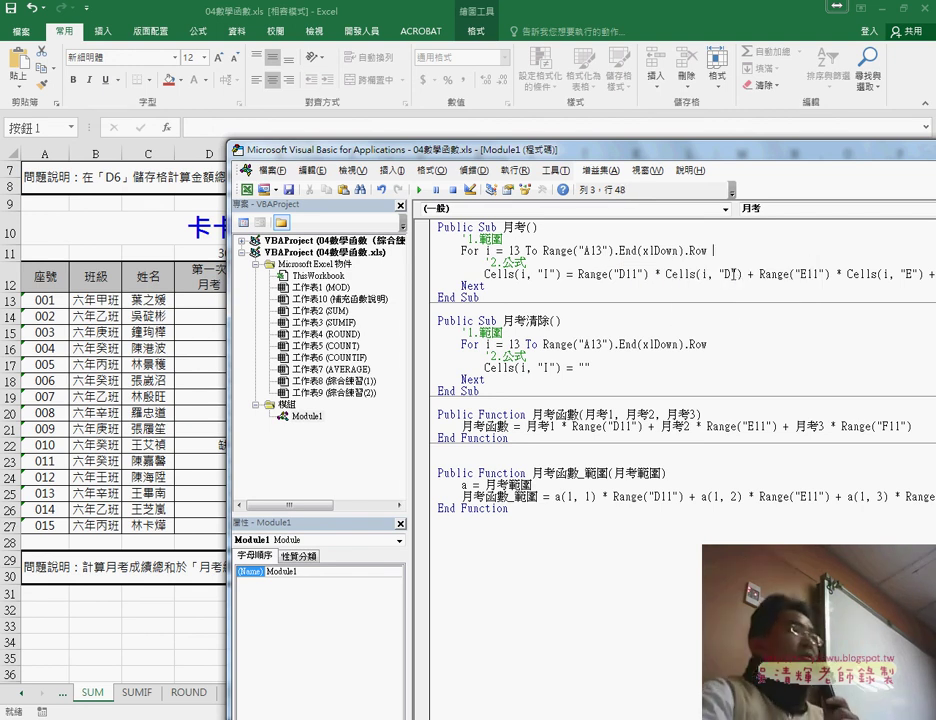
{"action": "left_click", "coordinate": [47, 308]}
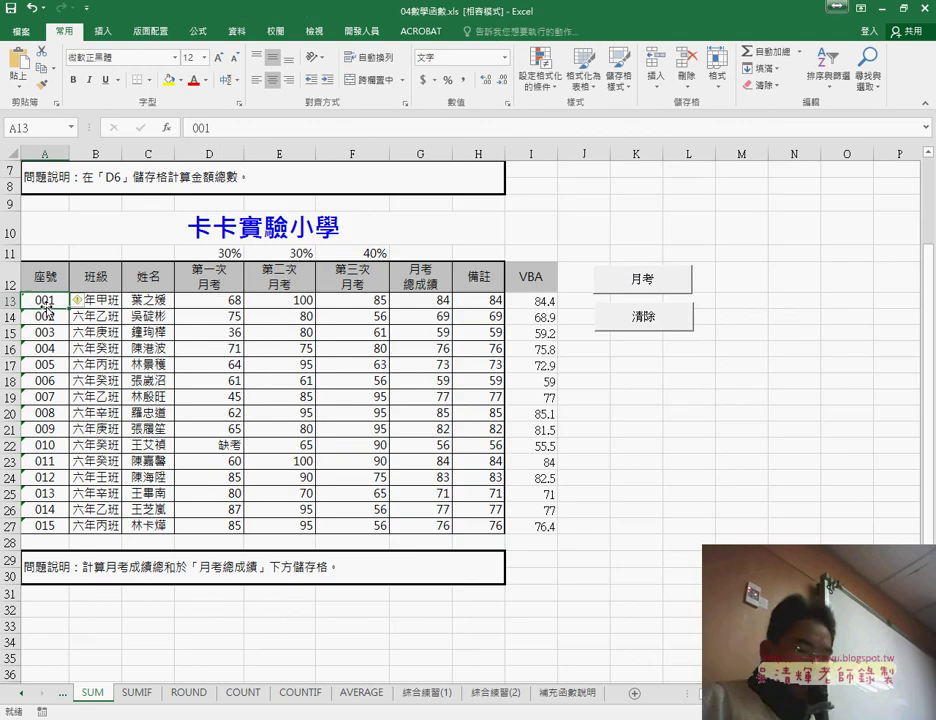
Step: Jump from A13 to A27, reopen the VBA editor, and highlight the loop end and Cells(i, "I") target
{"action": "key", "text": "ctrl+Down"}
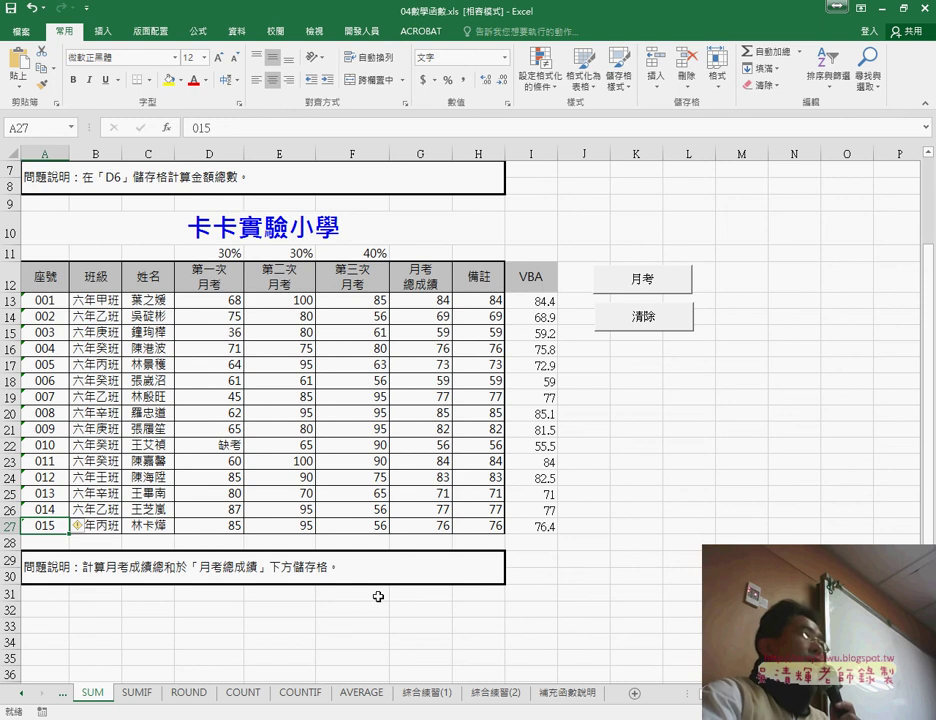
{"action": "left_click", "coordinate": [361, 31]}
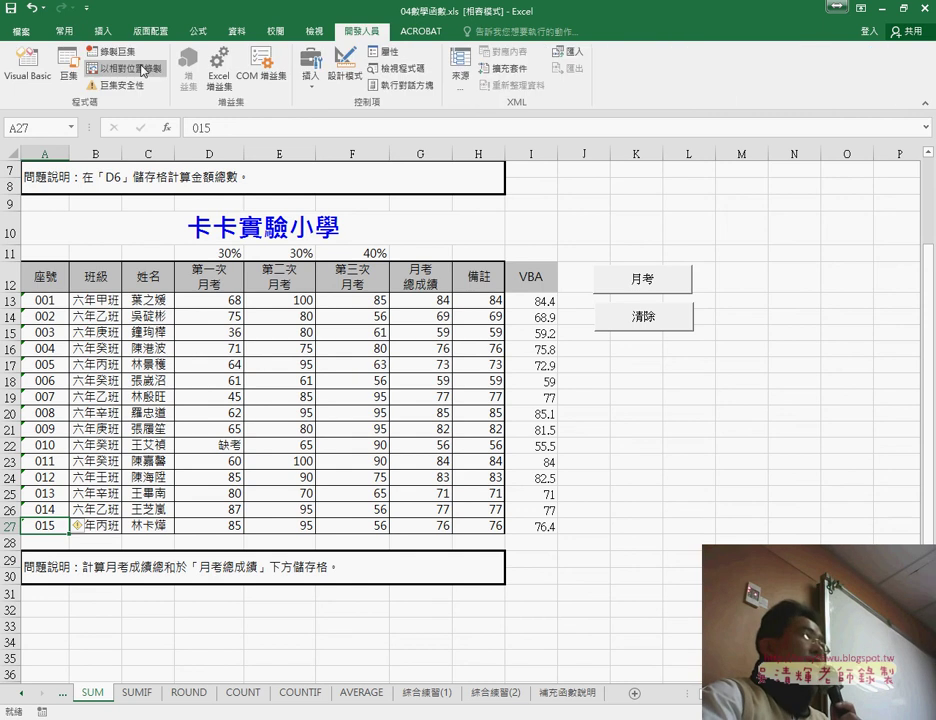
{"action": "left_click", "coordinate": [27, 60]}
{"action": "left_click_drag", "start_coordinate": [540, 251], "coordinate": [736, 257]}
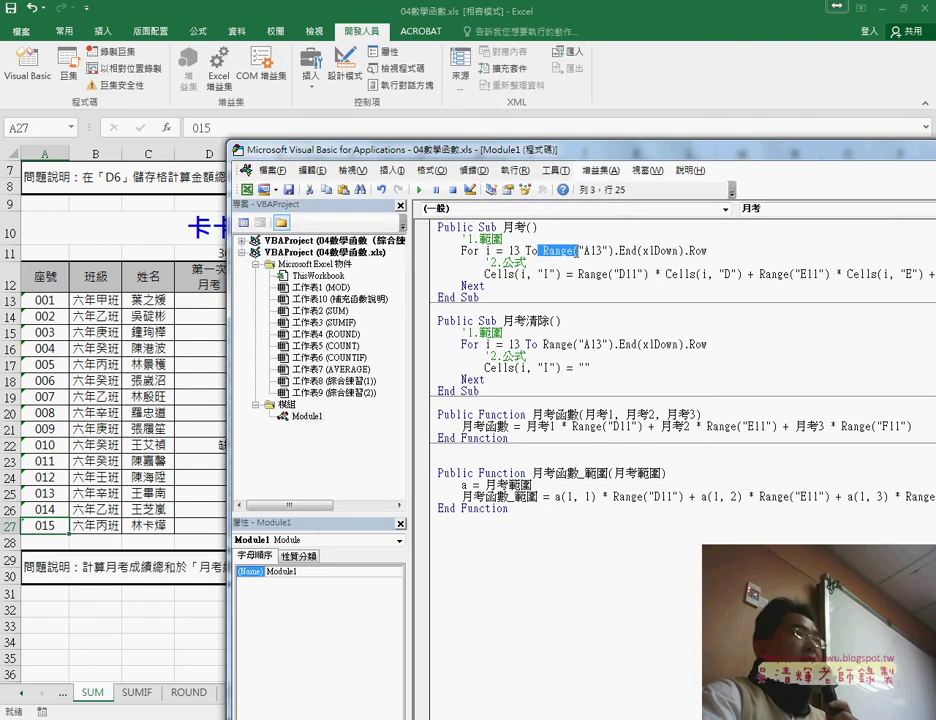
{"action": "left_click", "coordinate": [496, 286]}
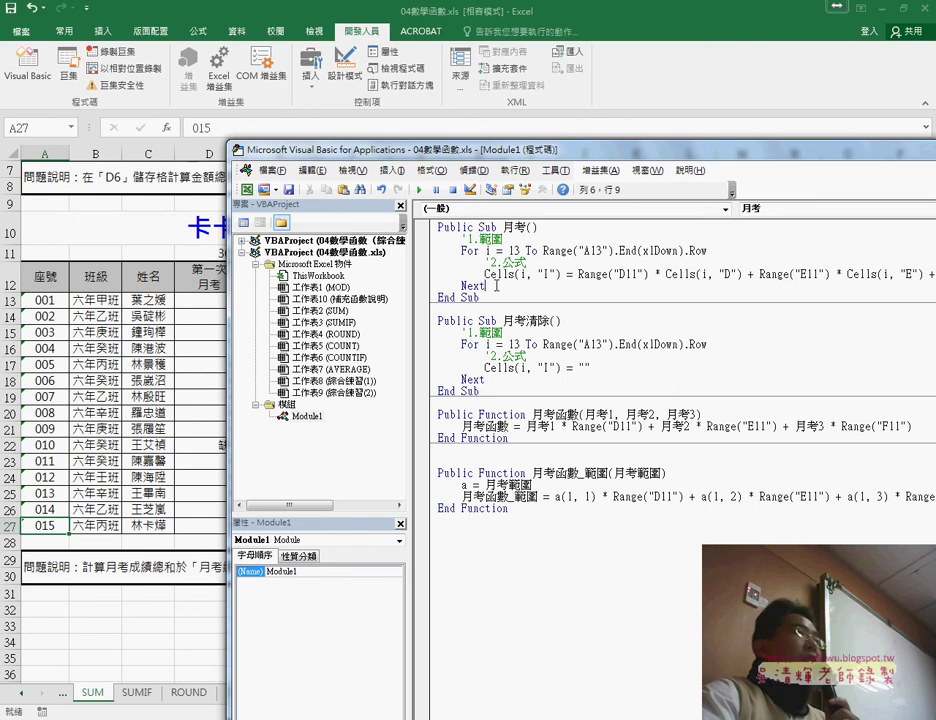
{"action": "left_click_drag", "start_coordinate": [563, 273], "coordinate": [483, 274]}
{"action": "mouse_move", "coordinate": [499, 155]}
{"action": "left_mouse_down"}
{"action": "mouse_move", "coordinate": [689, 92]}
{"action": "mouse_move", "coordinate": [841, 82]}
{"action": "left_mouse_up"}
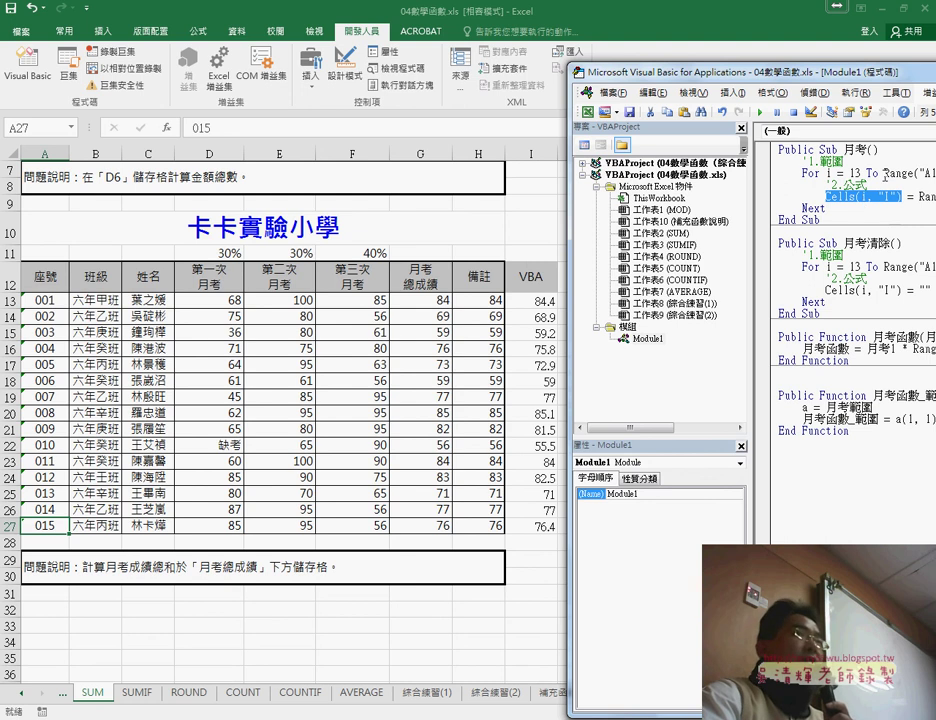
{"action": "left_click_drag", "start_coordinate": [856, 78], "coordinate": [620, 52]}
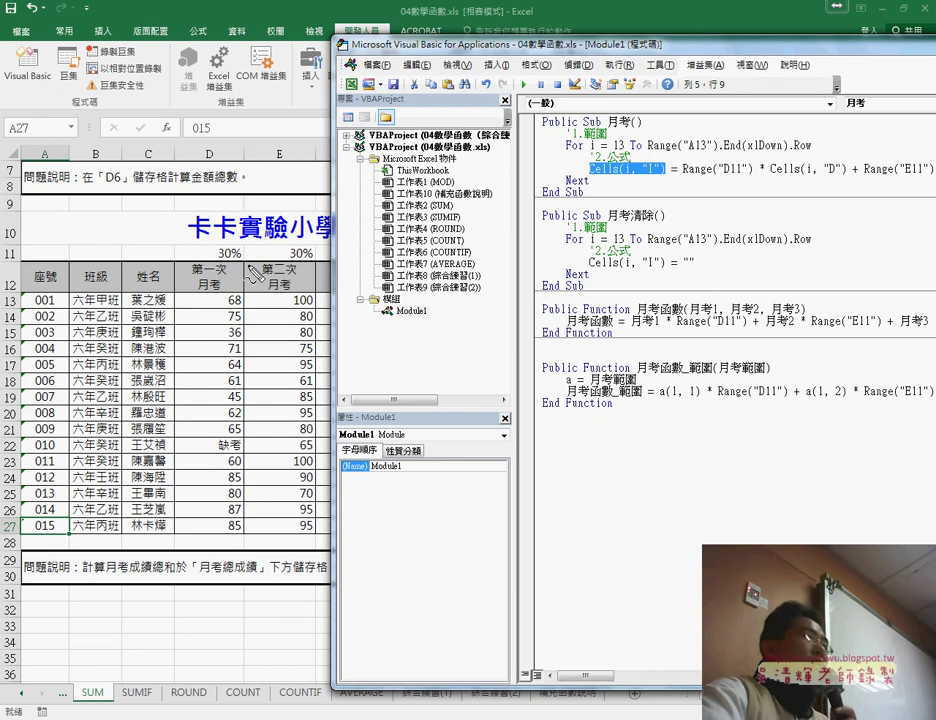
{"action": "left_click_drag", "start_coordinate": [240, 246], "coordinate": [238, 269]}
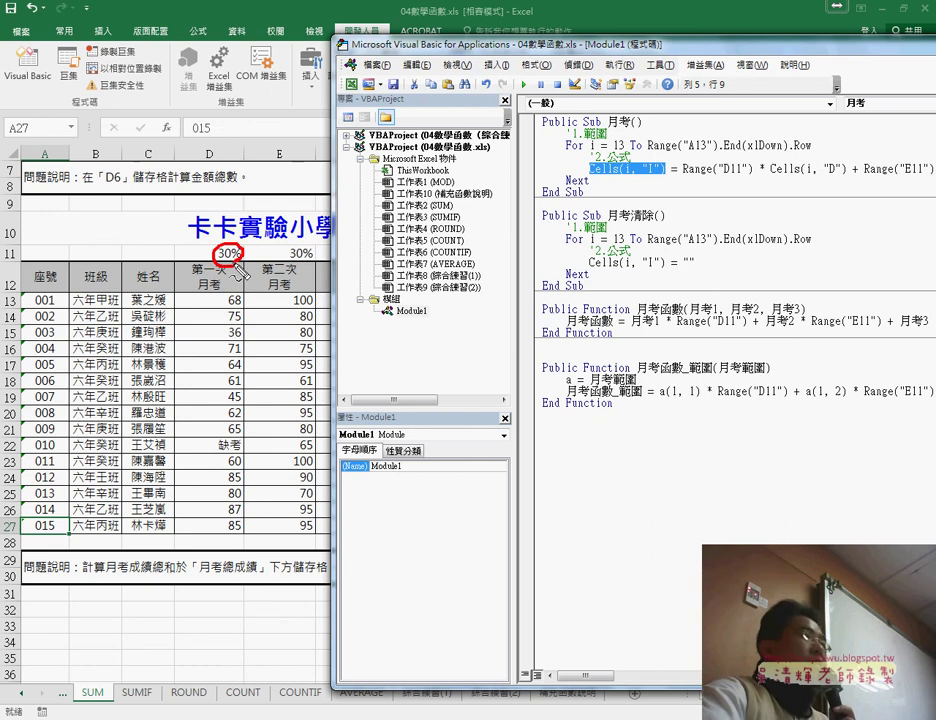
{"action": "mouse_move", "coordinate": [236, 316]}
{"action": "left_mouse_down"}
{"action": "mouse_move", "coordinate": [244, 290]}
{"action": "mouse_move", "coordinate": [258, 288]}
{"action": "left_mouse_up"}
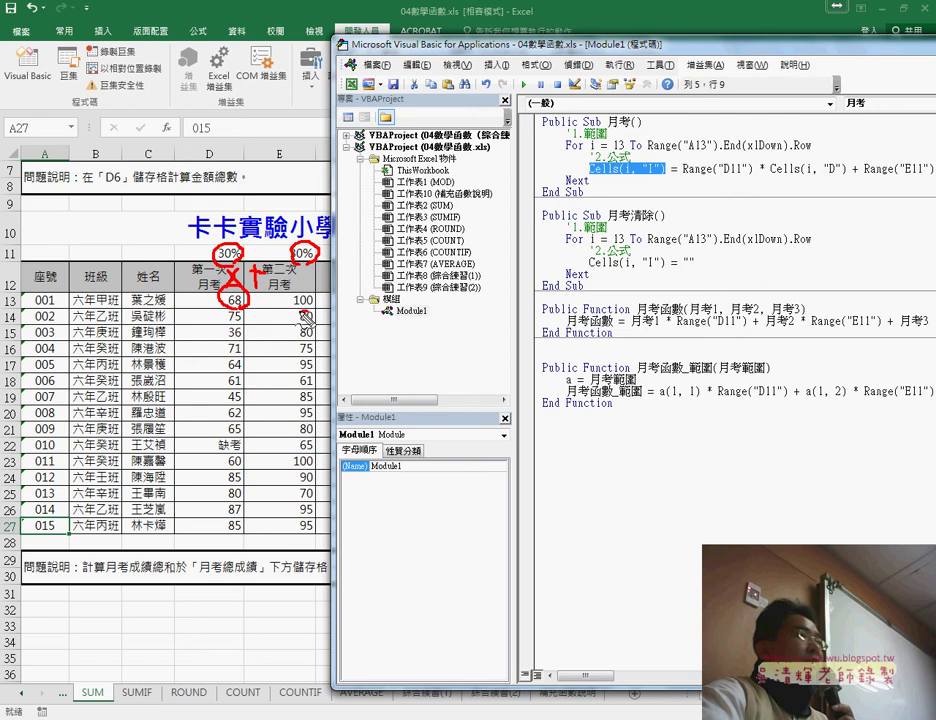
{"action": "mouse_move", "coordinate": [300, 290]}
{"action": "left_mouse_down"}
{"action": "mouse_move", "coordinate": [308, 284]}
{"action": "mouse_move", "coordinate": [292, 284]}
{"action": "left_mouse_up"}
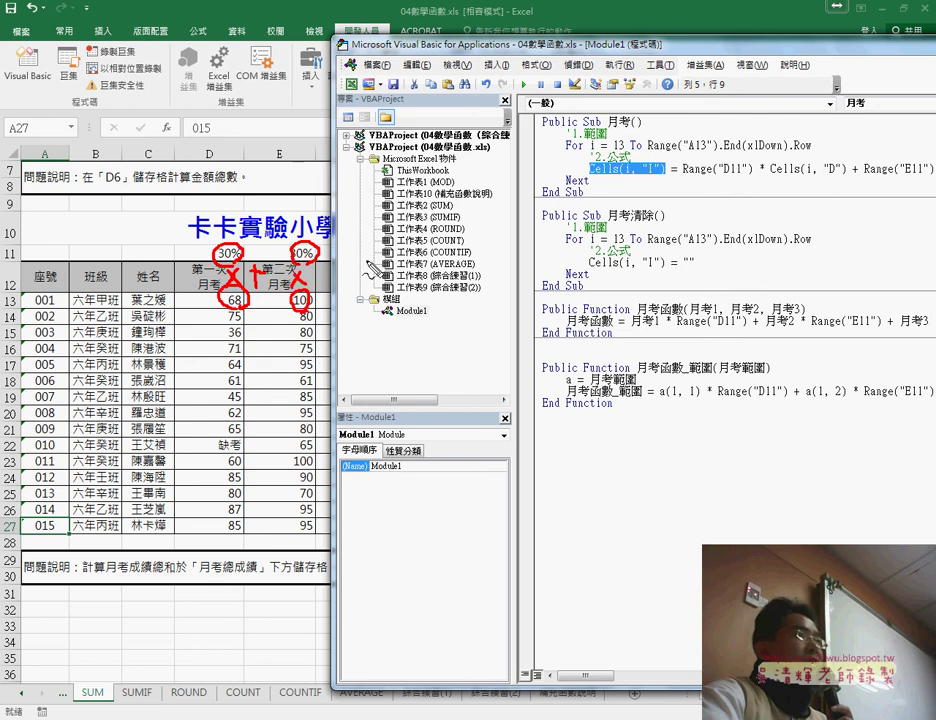
{"action": "mouse_move", "coordinate": [372, 240]}
{"action": "left_mouse_down"}
{"action": "mouse_move", "coordinate": [366, 262]}
{"action": "mouse_move", "coordinate": [384, 292]}
{"action": "left_mouse_up"}
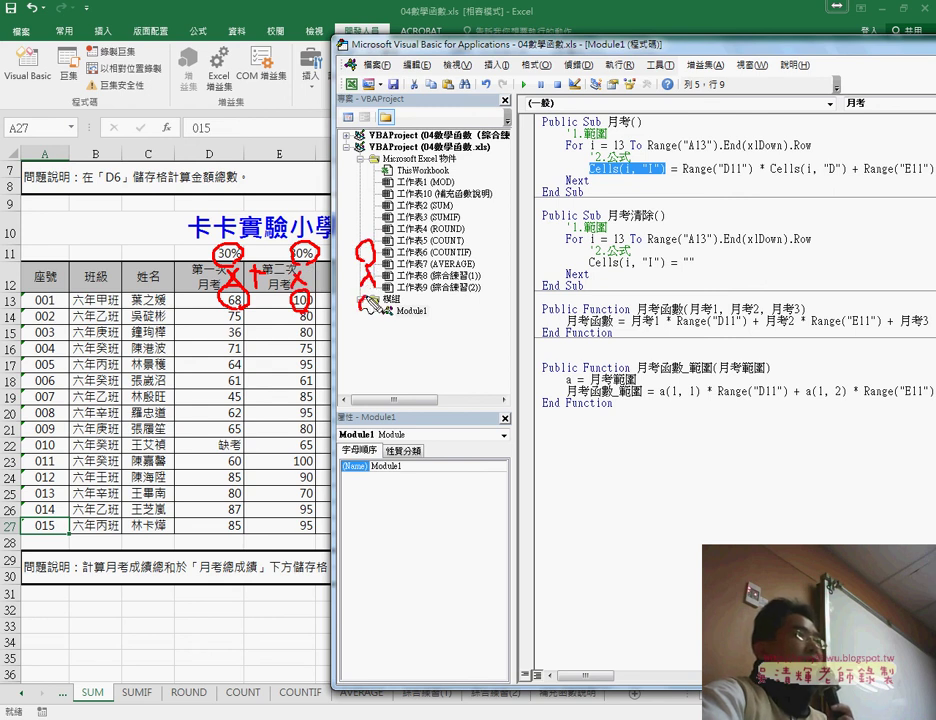
{"action": "left_click_drag", "start_coordinate": [328, 281], "coordinate": [346, 279]}
{"action": "left_click_drag", "start_coordinate": [337, 270], "coordinate": [338, 290]}
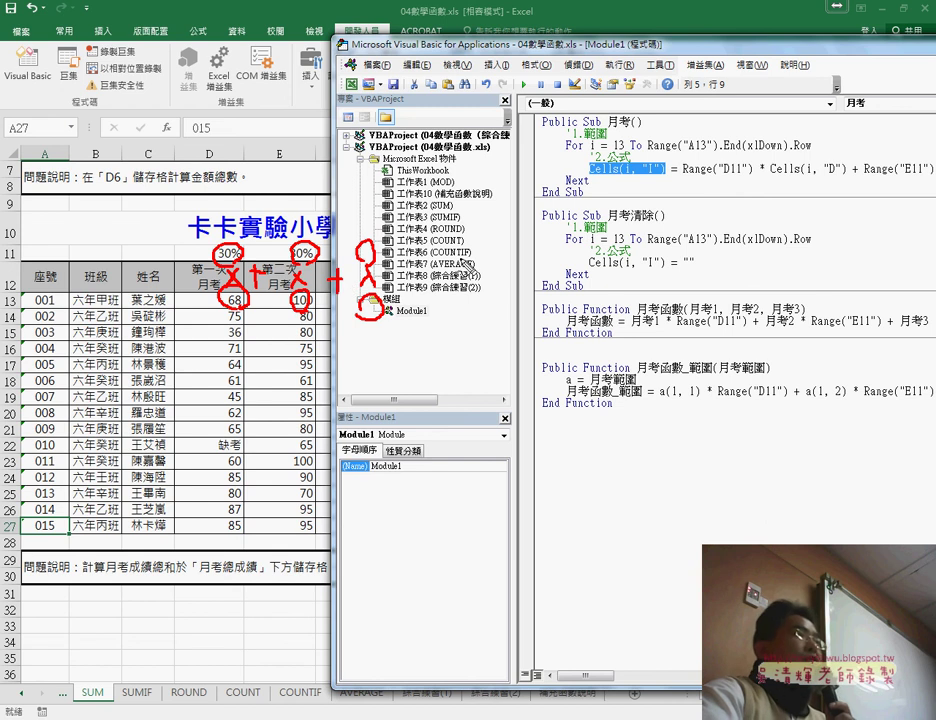
{"action": "mouse_move", "coordinate": [750, 118]}
{"action": "left_mouse_down"}
{"action": "mouse_move", "coordinate": [660, 168]}
{"action": "mouse_move", "coordinate": [675, 176]}
{"action": "left_mouse_up"}
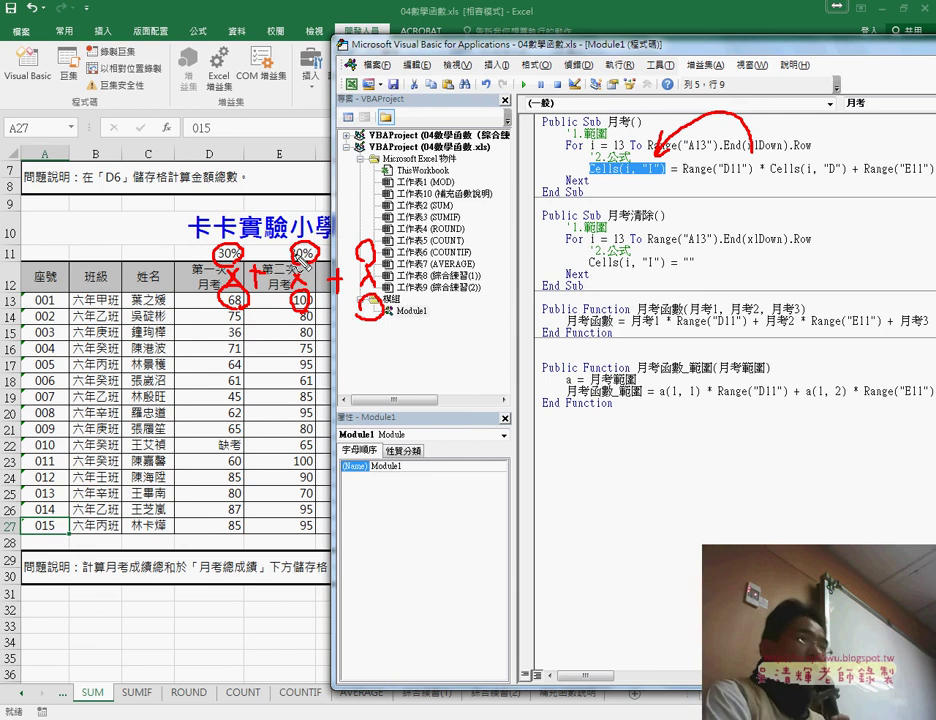
{"action": "key", "text": "e"}
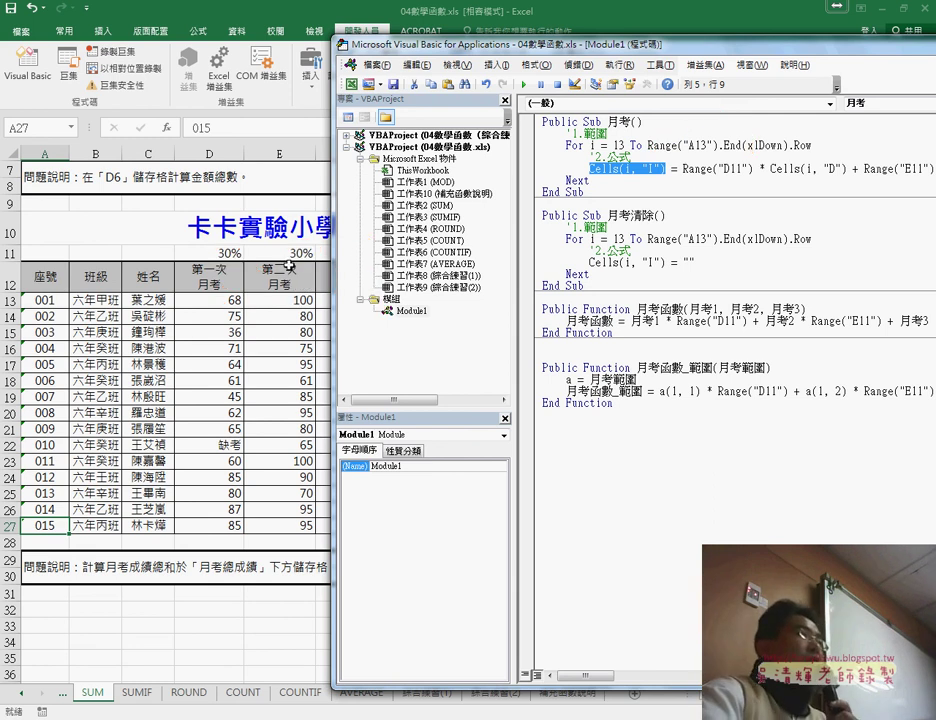
{"action": "left_click_drag", "start_coordinate": [684, 170], "coordinate": [752, 170]}
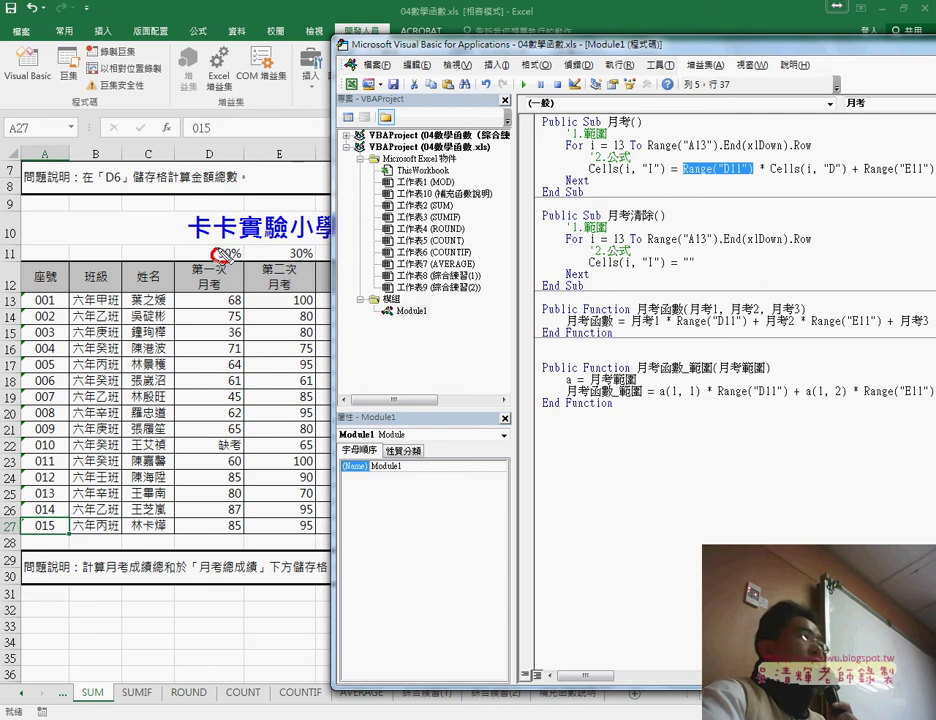
{"action": "mouse_move", "coordinate": [240, 246]}
{"action": "left_mouse_down"}
{"action": "mouse_move", "coordinate": [236, 262]}
{"action": "mouse_move", "coordinate": [705, 141]}
{"action": "mouse_move", "coordinate": [705, 182]}
{"action": "mouse_move", "coordinate": [743, 195]}
{"action": "mouse_move", "coordinate": [856, 181]}
{"action": "left_mouse_up"}
{"action": "left_click", "coordinate": [734, 193]}
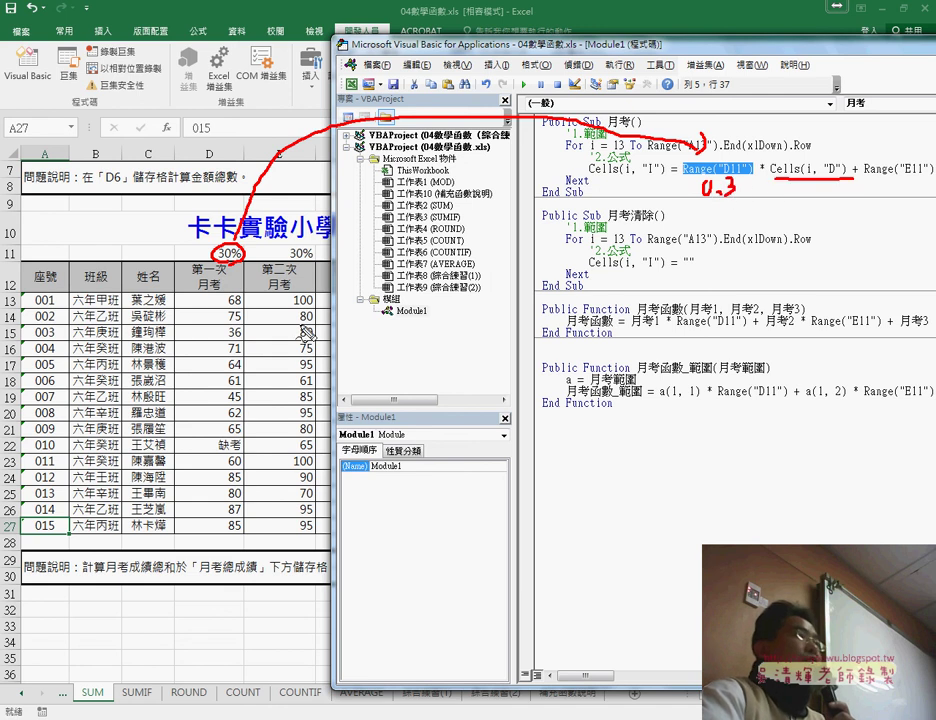
{"action": "mouse_move", "coordinate": [236, 292]}
{"action": "left_mouse_down"}
{"action": "mouse_move", "coordinate": [232, 309]}
{"action": "mouse_move", "coordinate": [242, 291]}
{"action": "left_mouse_up"}
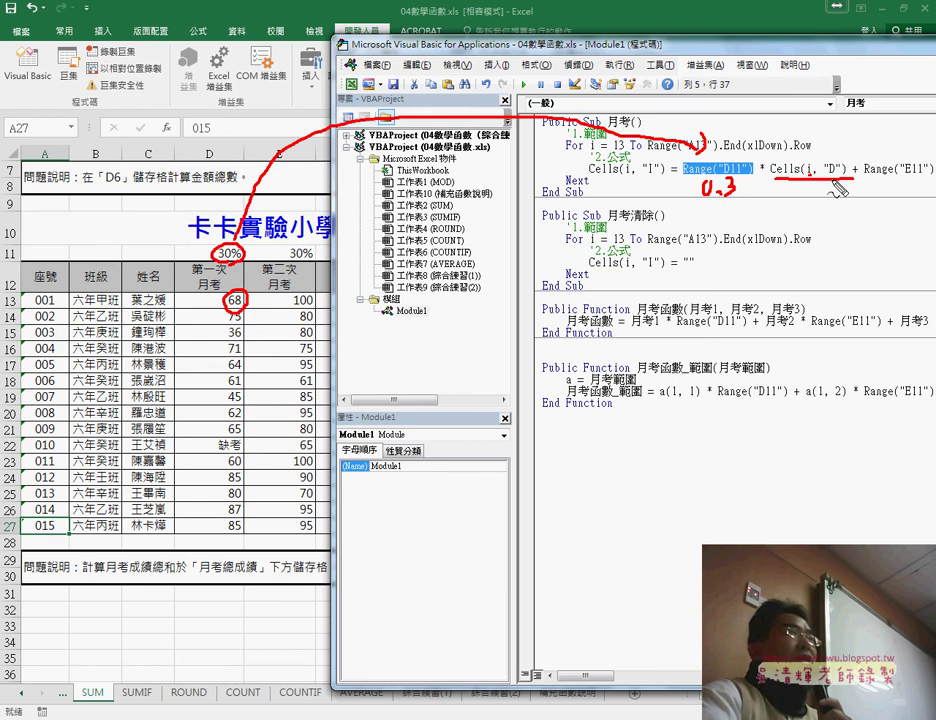
{"action": "key", "text": "Escape"}
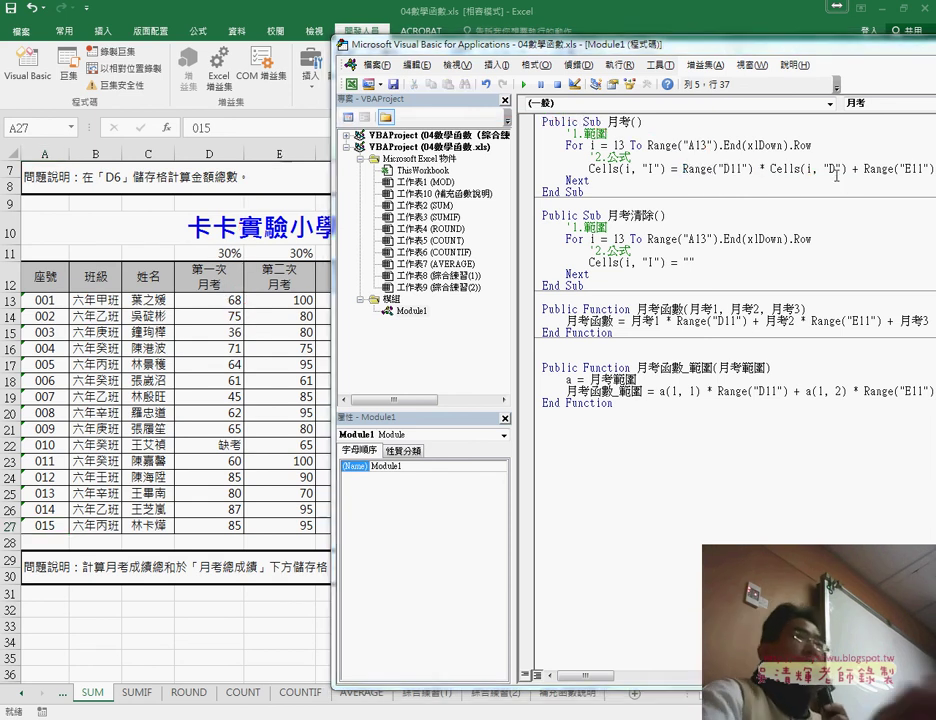
Step: Widen the code window and highlight the E11 and F11 weighted terms and the formula's right-hand side
{"action": "left_click_drag", "start_coordinate": [748, 53], "coordinate": [412, 51]}
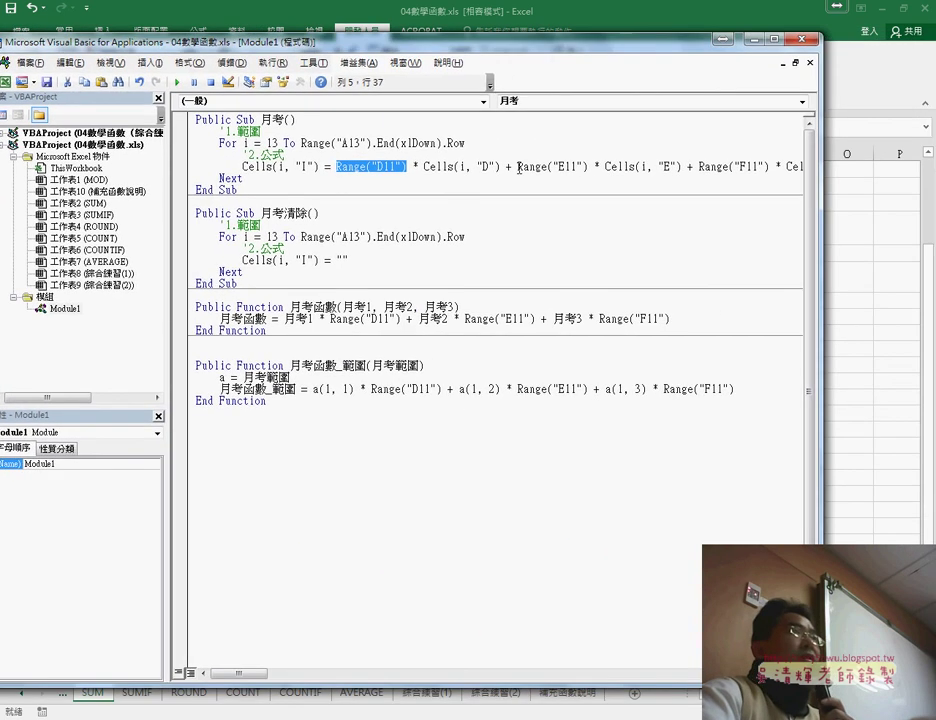
{"action": "left_click_drag", "start_coordinate": [518, 167], "coordinate": [689, 162]}
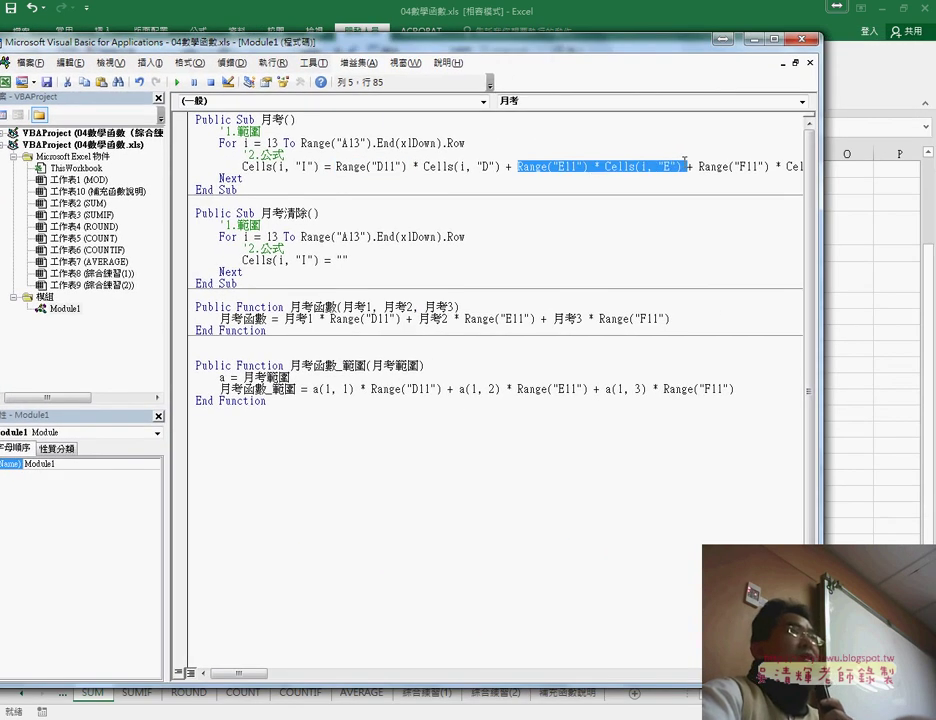
{"action": "left_click_drag", "start_coordinate": [820, 165], "coordinate": [920, 165]}
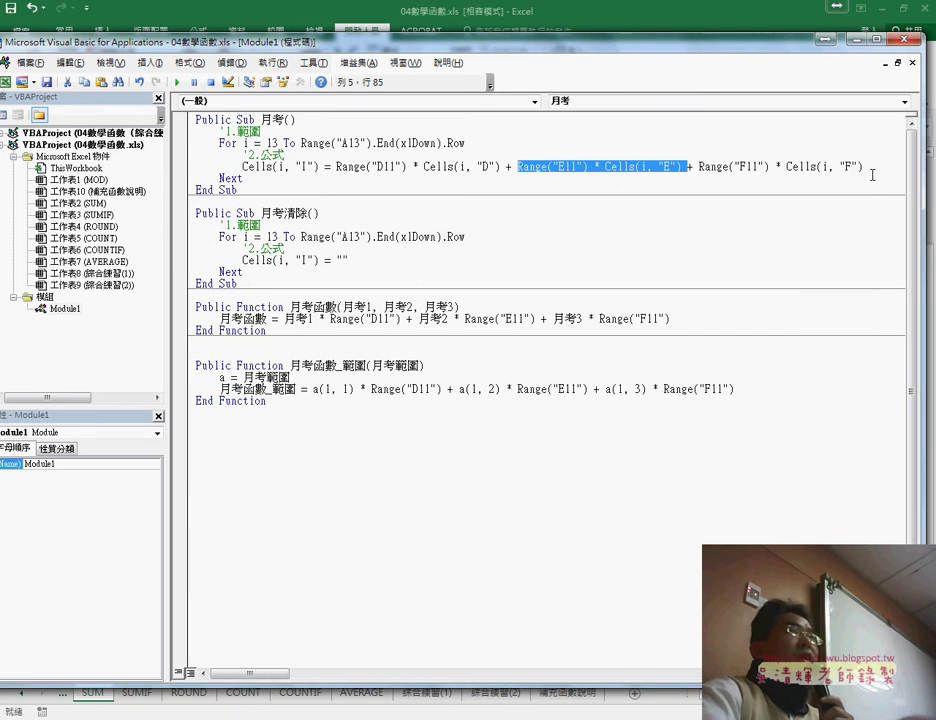
{"action": "left_click_drag", "start_coordinate": [863, 167], "coordinate": [699, 166]}
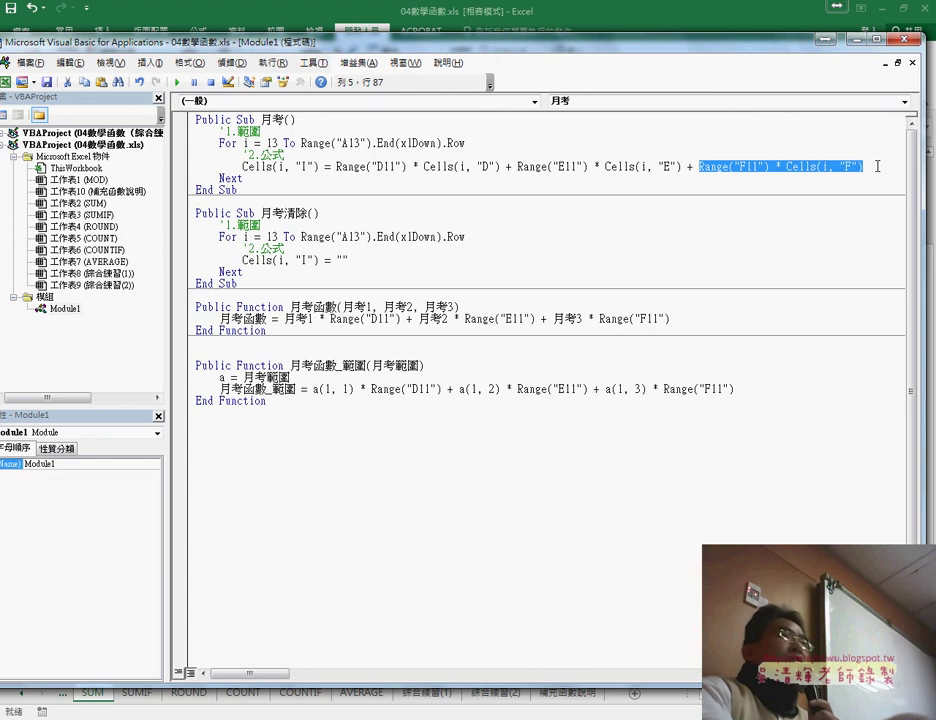
{"action": "left_click_drag", "start_coordinate": [877, 166], "coordinate": [531, 155]}
{"action": "left_click_drag", "start_coordinate": [376, 157], "coordinate": [244, 166]}
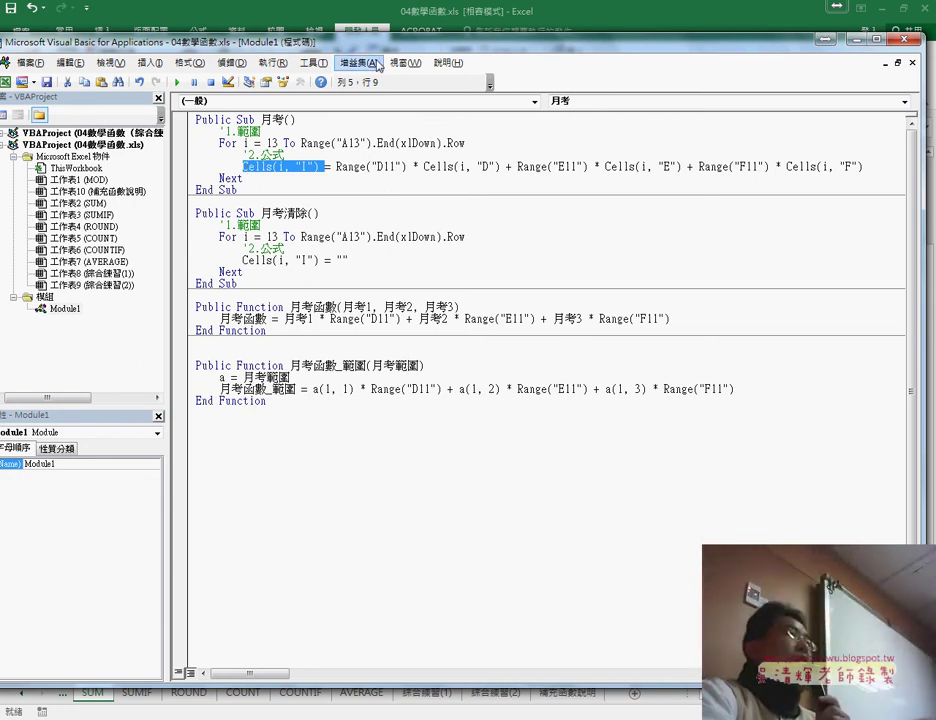
Step: Shrink the code window beside the sheet and run 月考清除 to empty column I
{"action": "double_click", "coordinate": [262, 42]}
{"action": "left_click_drag", "start_coordinate": [381, 97], "coordinate": [822, 60]}
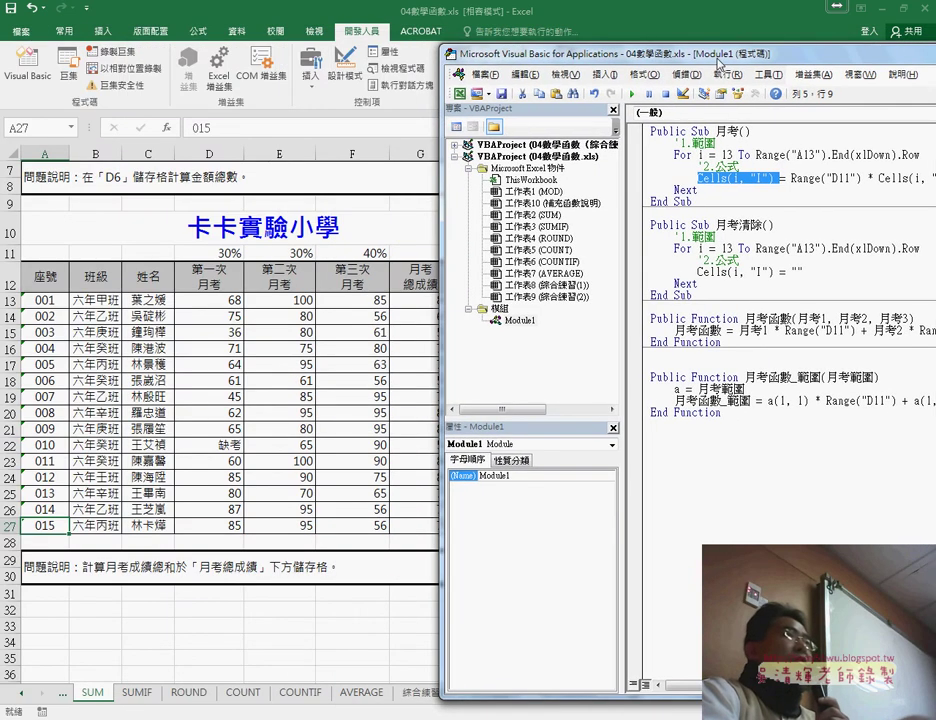
{"action": "left_click_drag", "start_coordinate": [577, 62], "coordinate": [699, 57]}
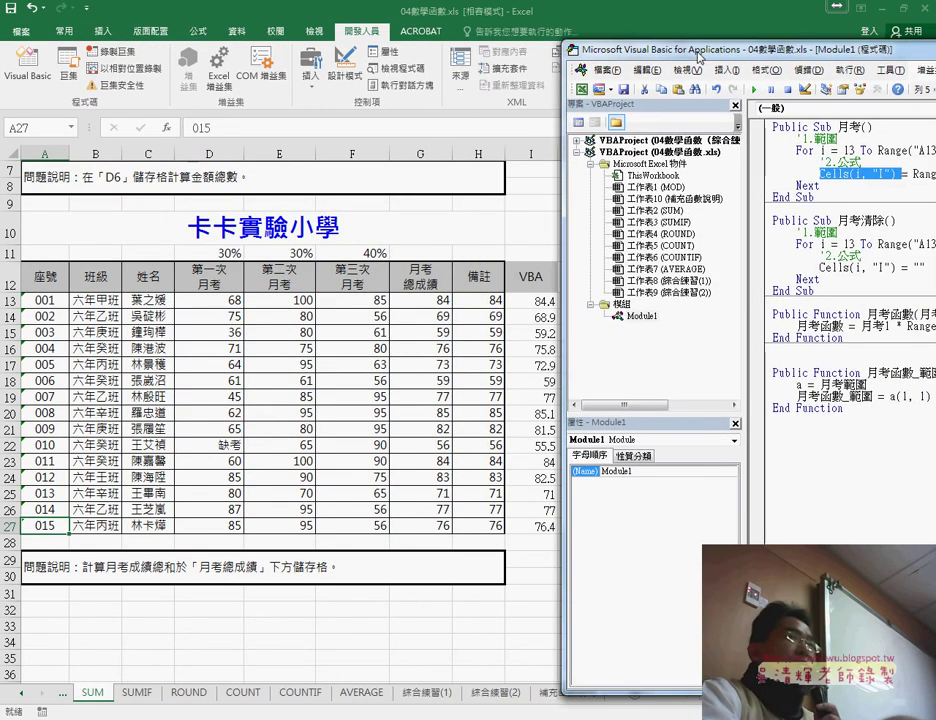
{"action": "left_click", "coordinate": [876, 244]}
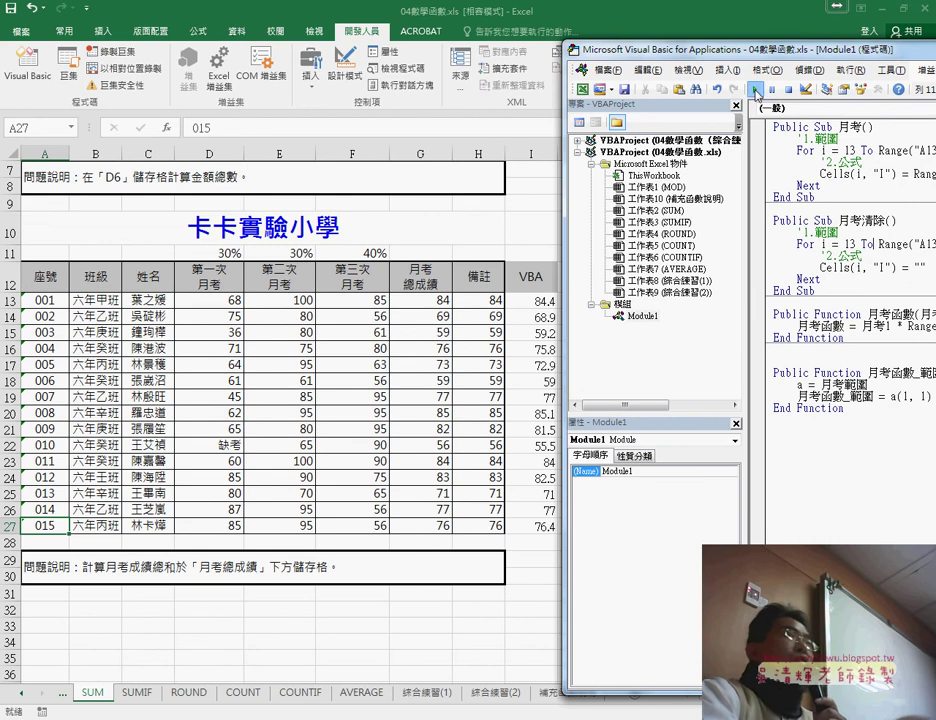
{"action": "left_click", "coordinate": [755, 89]}
Step: Run the 月考 macro to refill column I, run the clearing macro again, then return to the worksheet
{"action": "left_click_drag", "start_coordinate": [755, 58], "coordinate": [602, 49]}
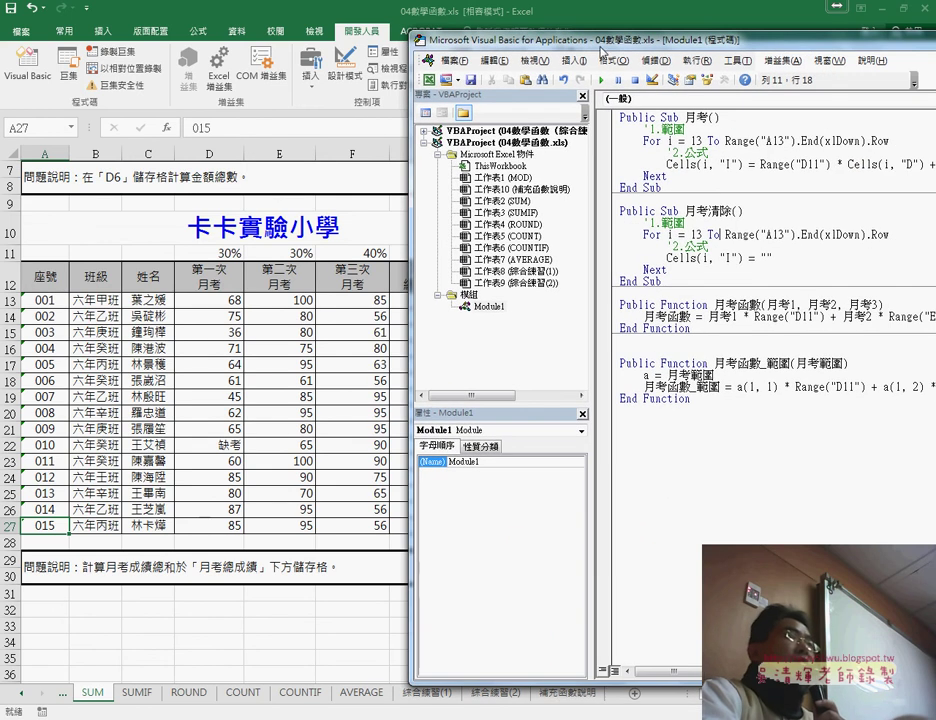
{"action": "left_click_drag", "start_coordinate": [772, 258], "coordinate": [760, 258]}
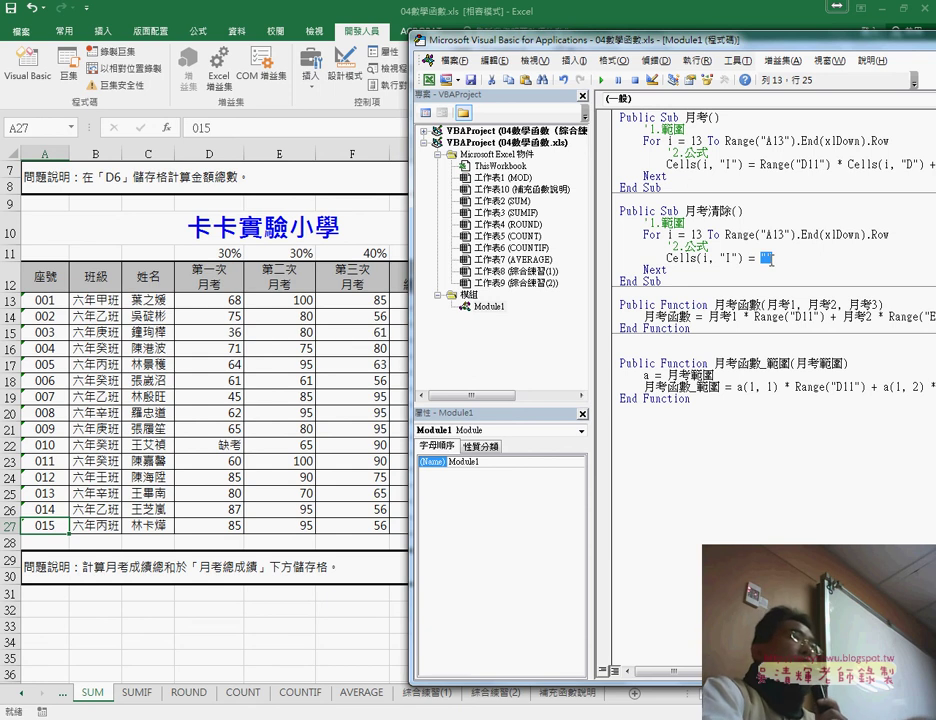
{"action": "left_click_drag", "start_coordinate": [663, 40], "coordinate": [816, 47]}
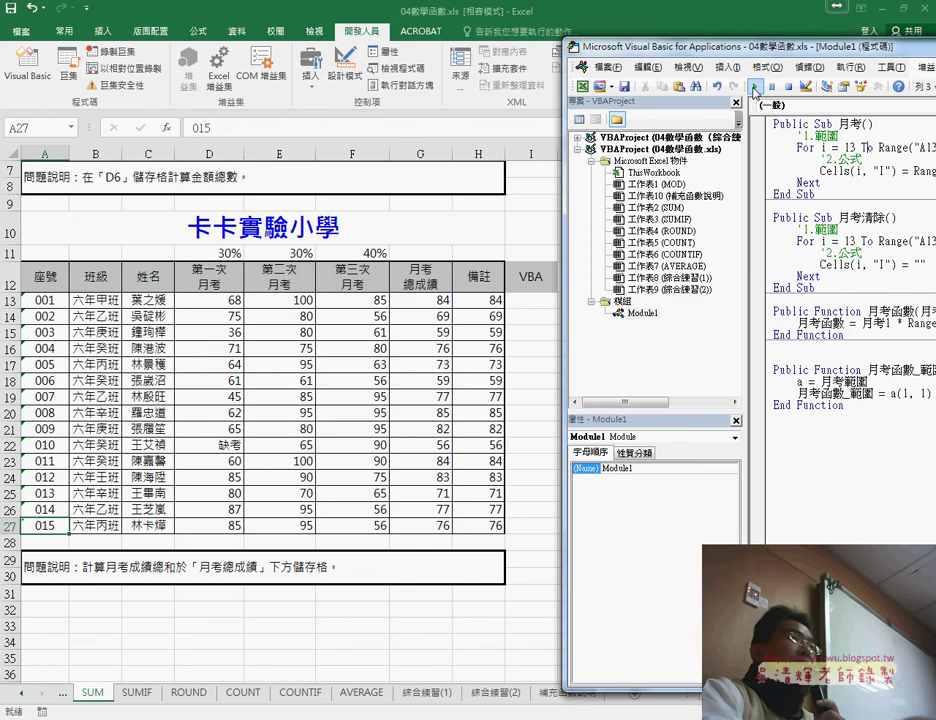
{"action": "left_click", "coordinate": [755, 87]}
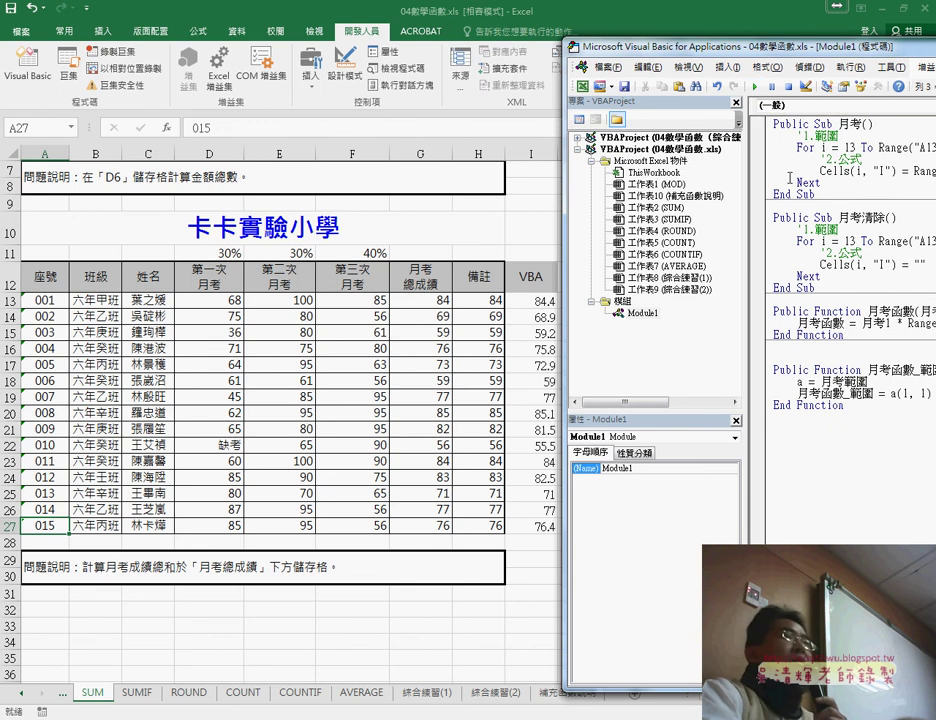
{"action": "left_click", "coordinate": [755, 87]}
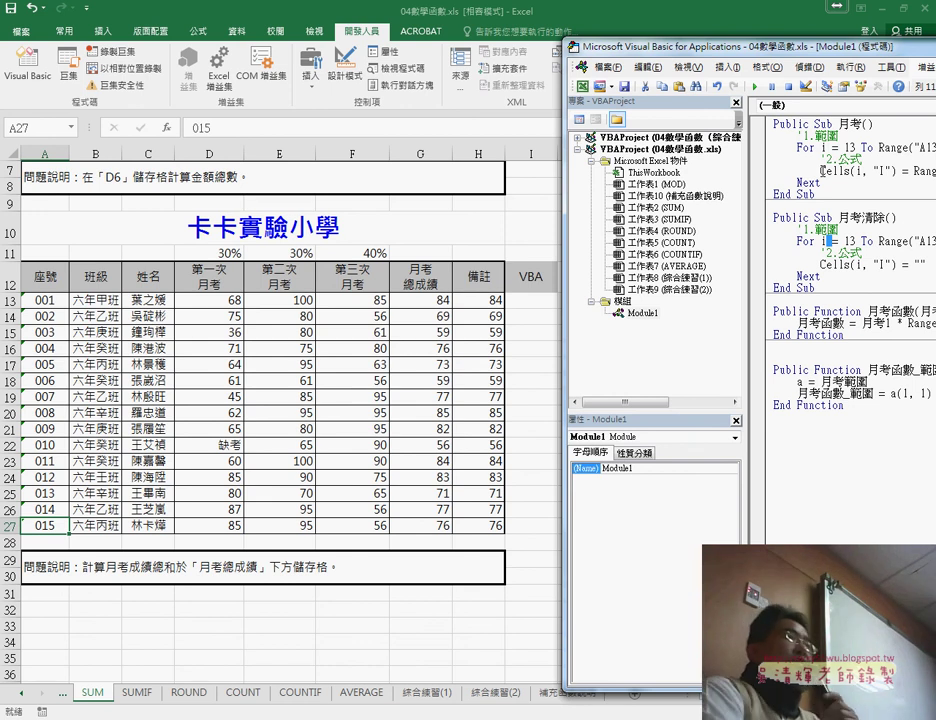
{"action": "left_click", "coordinate": [554, 306]}
Step: Test the 月考 and 清除 buttons on the sheet, ending with column I filled with scores like 84.4
{"action": "left_click", "coordinate": [651, 282]}
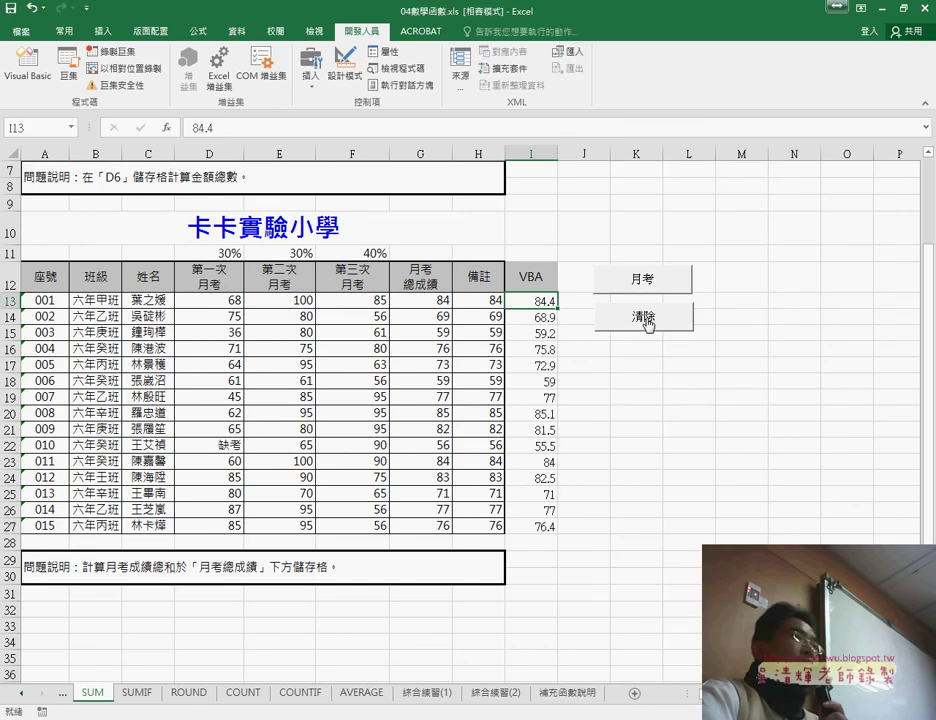
{"action": "left_click", "coordinate": [648, 322]}
{"action": "left_click", "coordinate": [655, 282]}
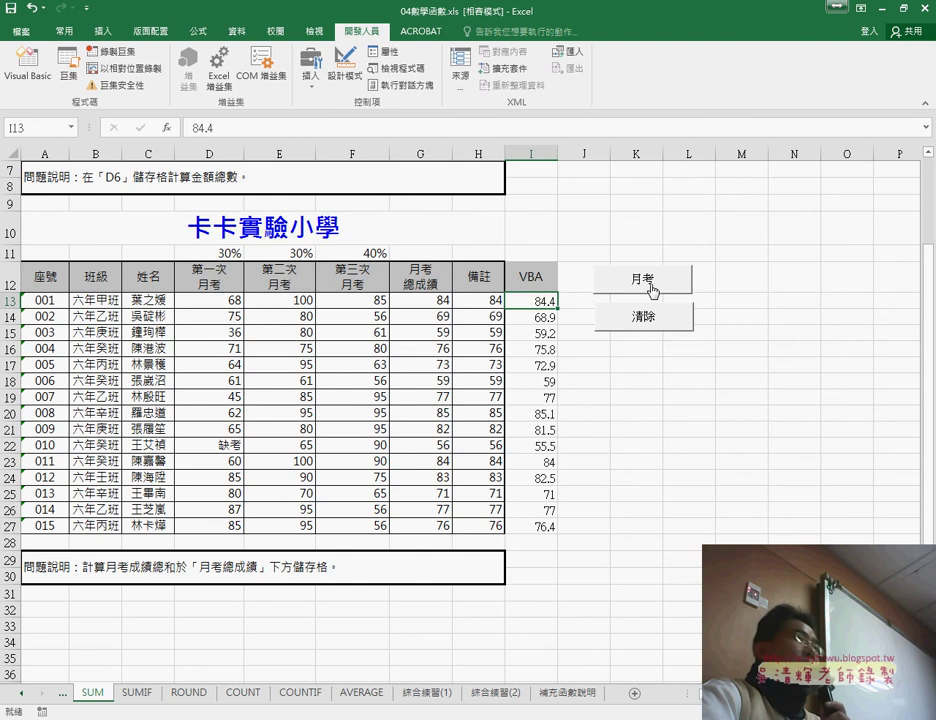
{"action": "left_click", "coordinate": [643, 320]}
{"action": "left_click", "coordinate": [311, 62]}
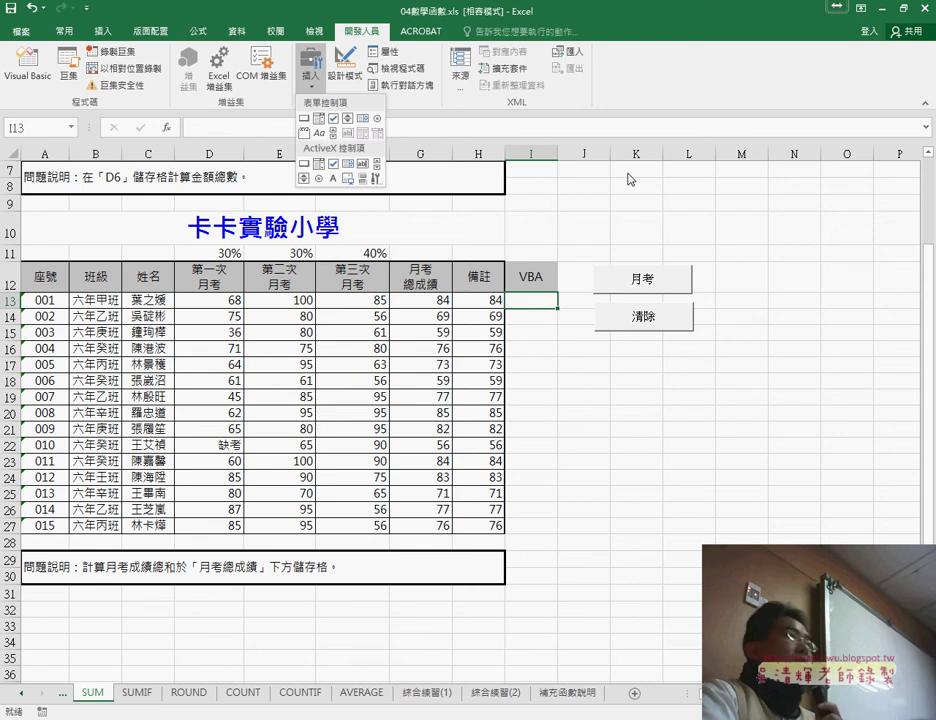
{"action": "left_click", "coordinate": [669, 276]}
{"action": "left_click", "coordinate": [669, 287]}
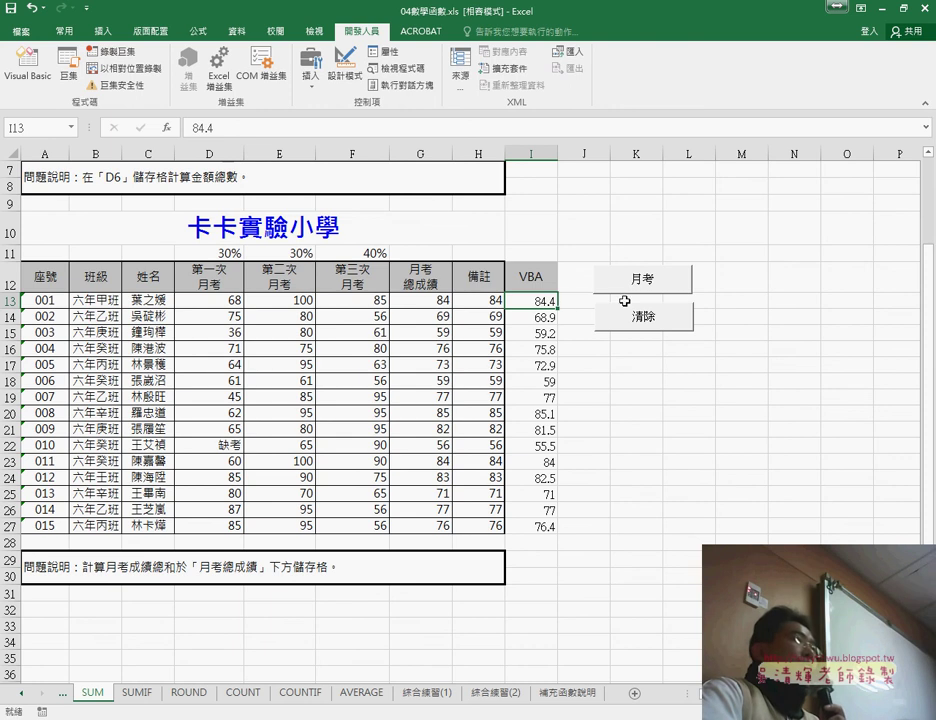
Step: Toggle Decrease and Increase Decimal on I13:I27, leaving the scores shown as whole numbers like 84
{"action": "left_click_drag", "start_coordinate": [543, 303], "coordinate": [541, 526]}
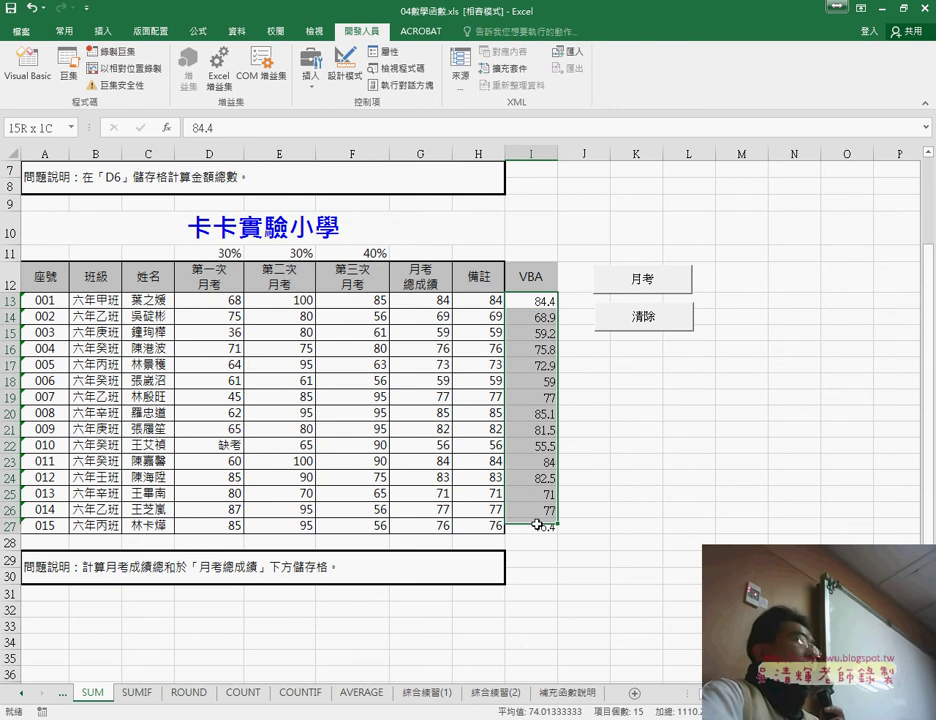
{"action": "right_click", "coordinate": [543, 492]}
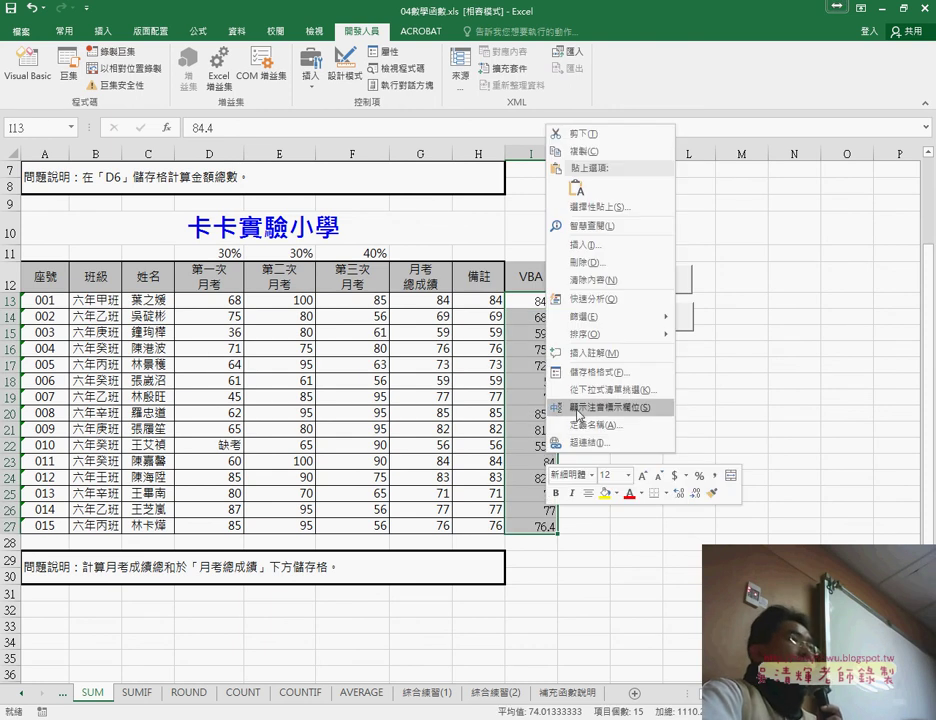
{"action": "key", "text": "Escape"}
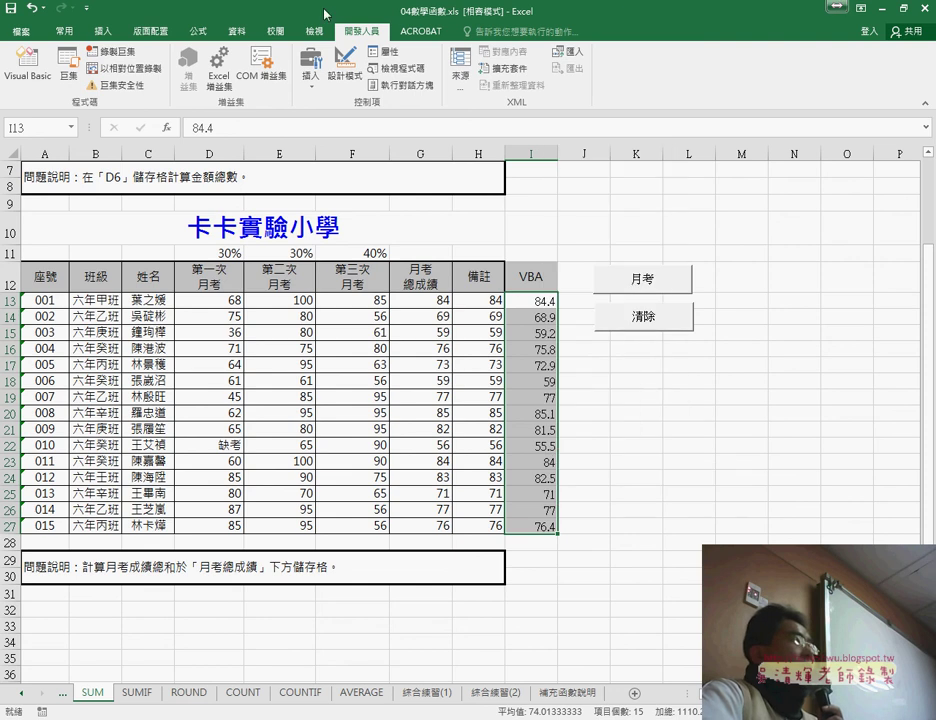
{"action": "left_click", "coordinate": [65, 31]}
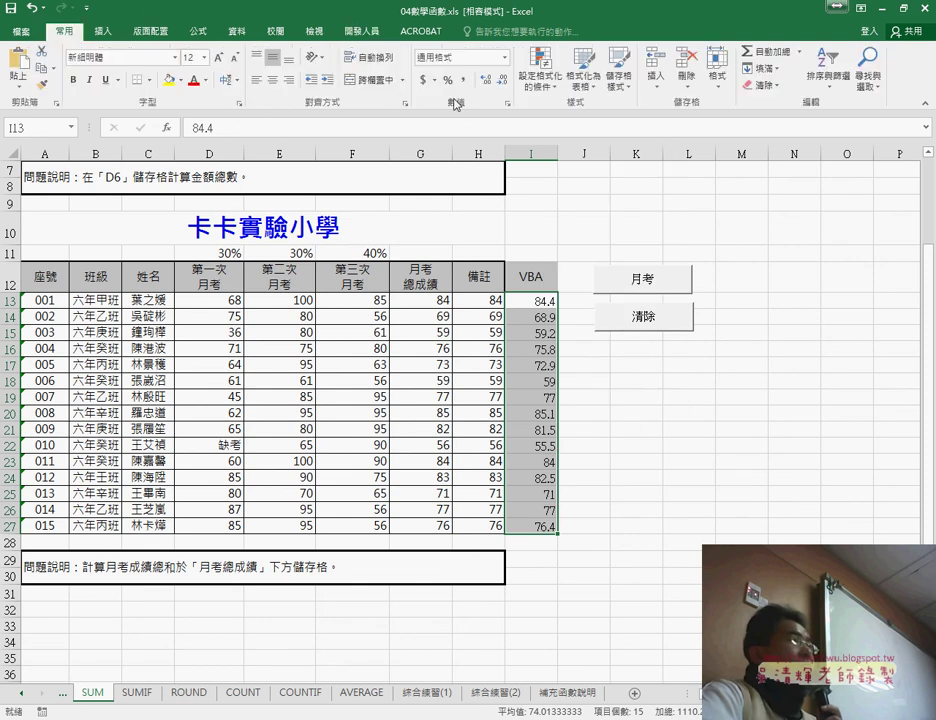
{"action": "left_click", "coordinate": [503, 81]}
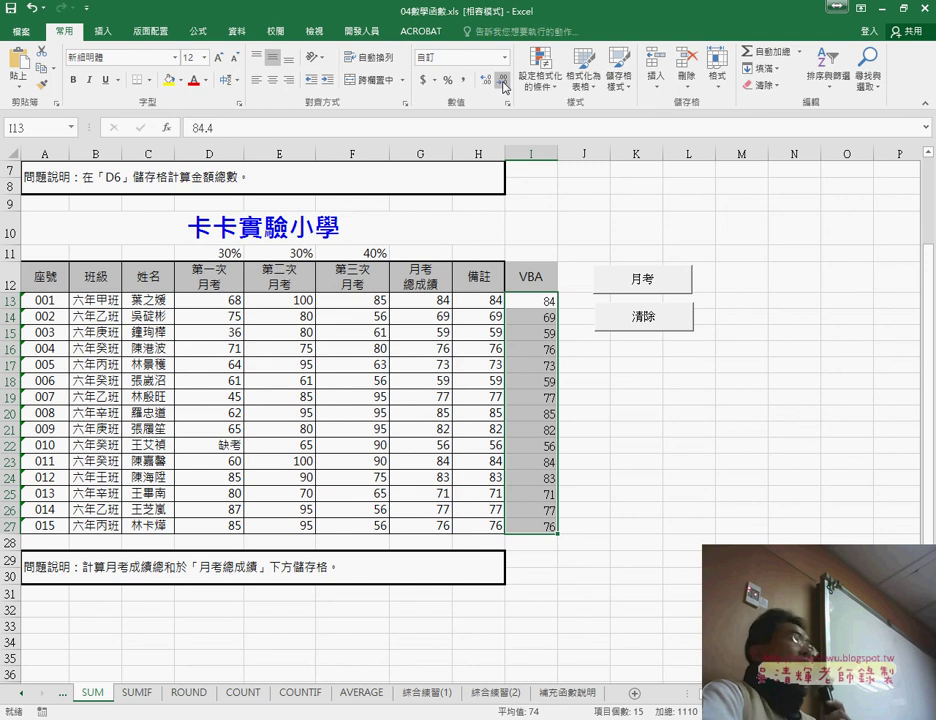
{"action": "left_click", "coordinate": [487, 79]}
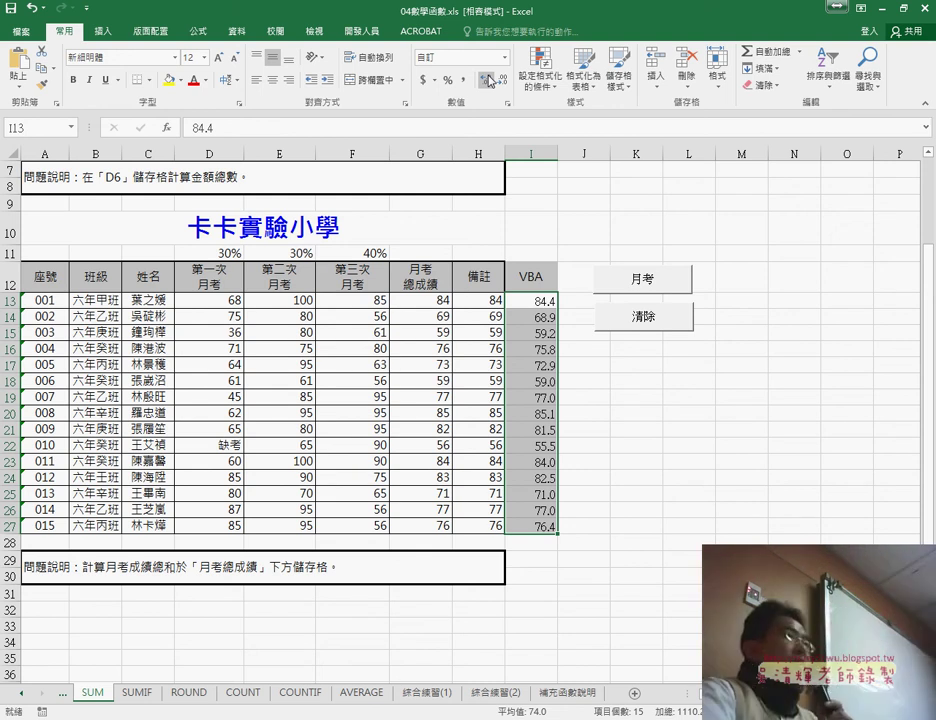
{"action": "left_click", "coordinate": [500, 79]}
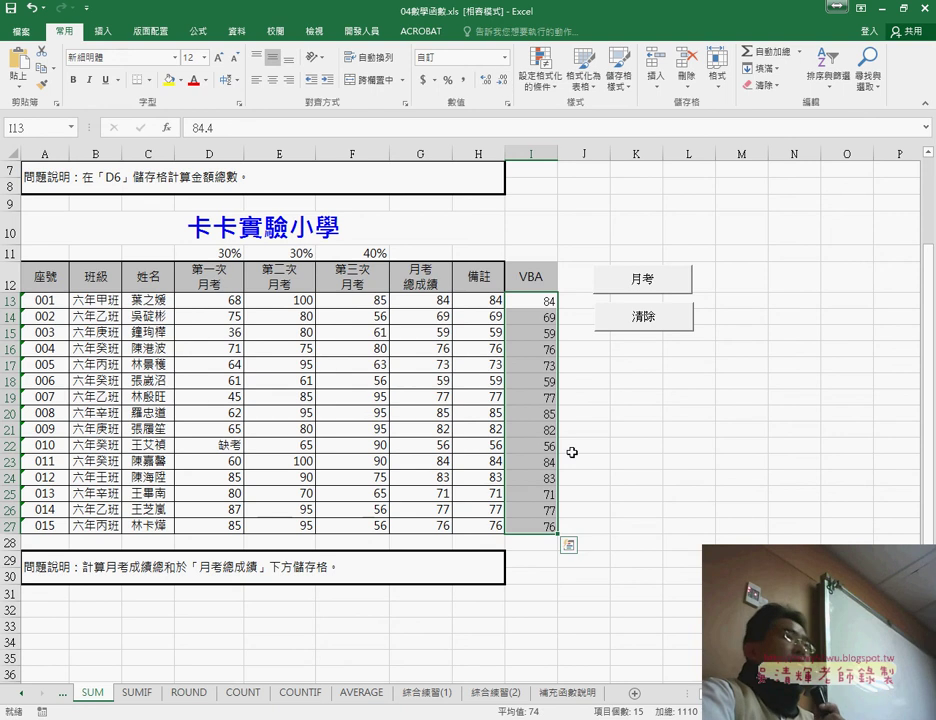
Step: Change I13:I27's custom number format from 0.0 to 0, so scores display as 84, 69, 59
{"action": "left_click", "coordinate": [485, 79]}
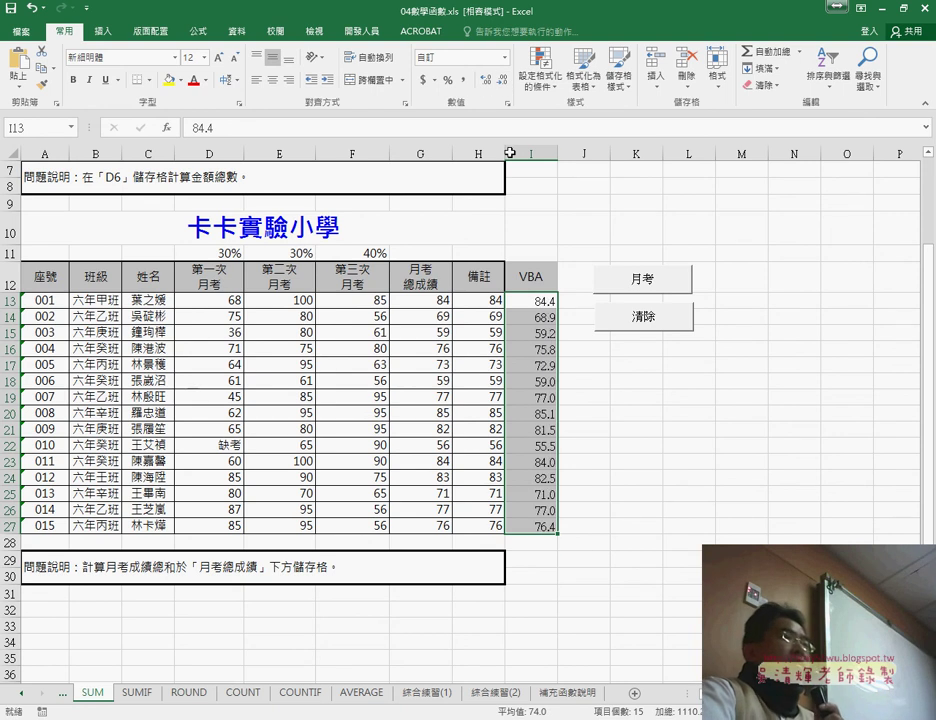
{"action": "right_click", "coordinate": [540, 360]}
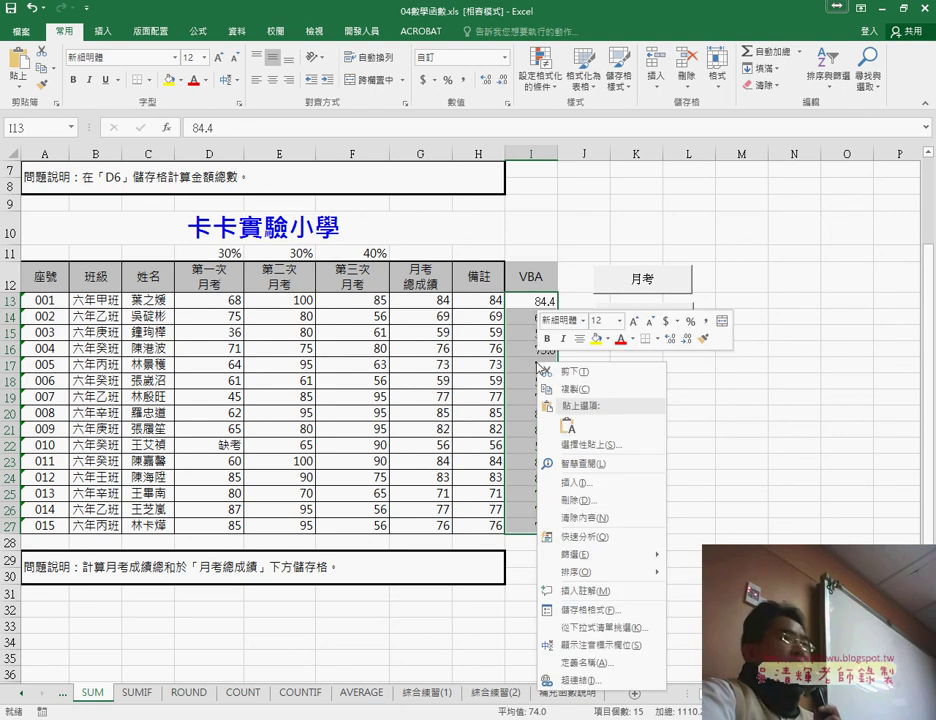
{"action": "left_click", "coordinate": [613, 612]}
{"action": "left_click_drag", "start_coordinate": [637, 335], "coordinate": [769, 199]}
{"action": "left_click_drag", "start_coordinate": [657, 190], "coordinate": [729, 180]}
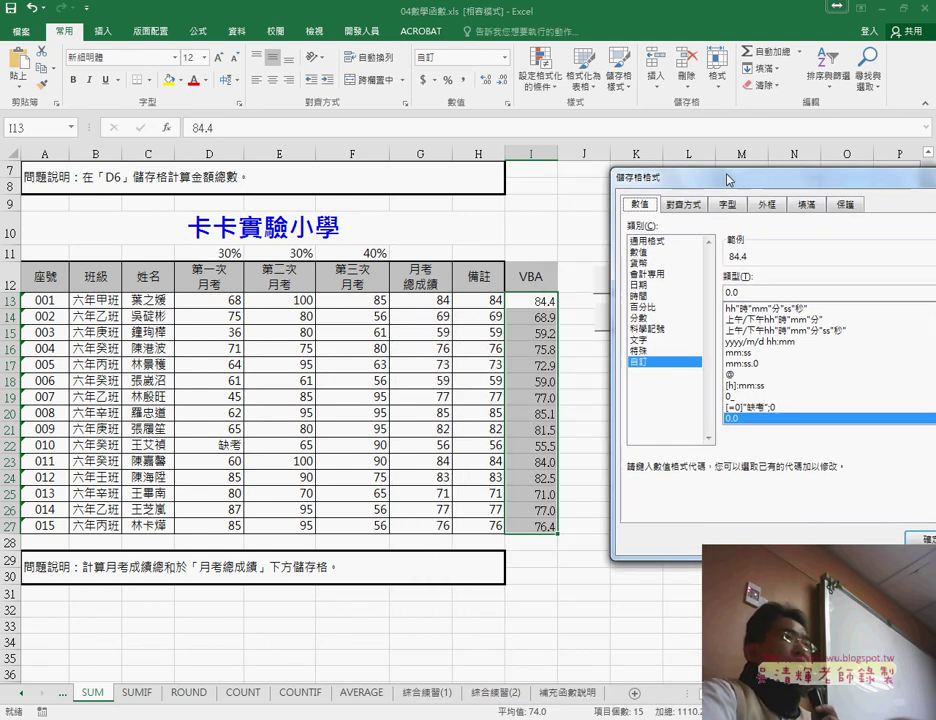
{"action": "left_click", "coordinate": [728, 291]}
{"action": "key", "text": "Delete"}
{"action": "key", "text": "Delete"}
{"action": "type", "text": "0"}
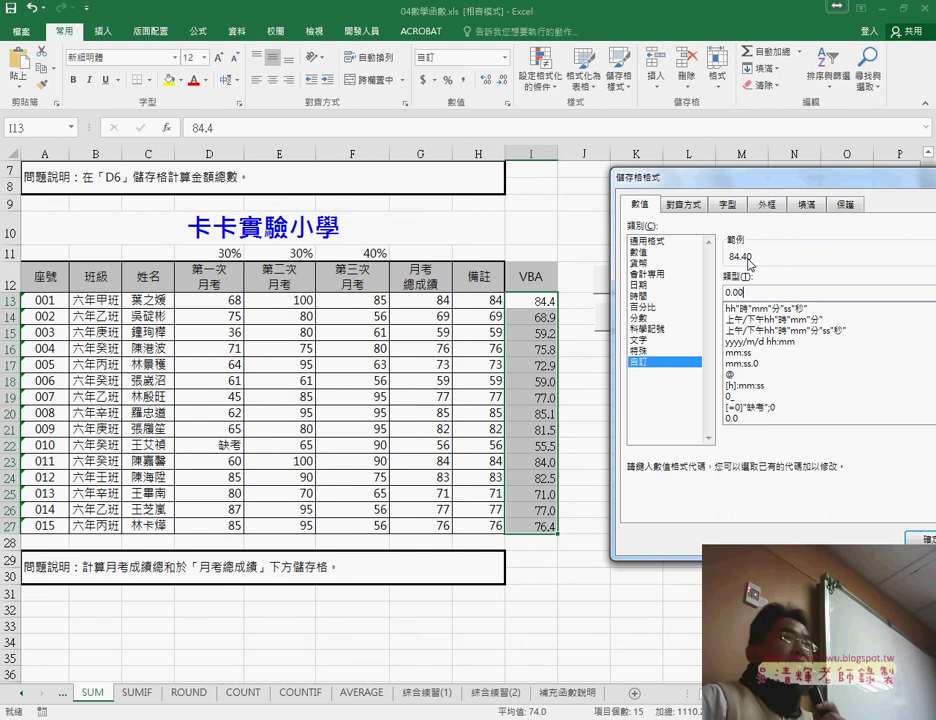
{"action": "key", "text": "BackSpace"}
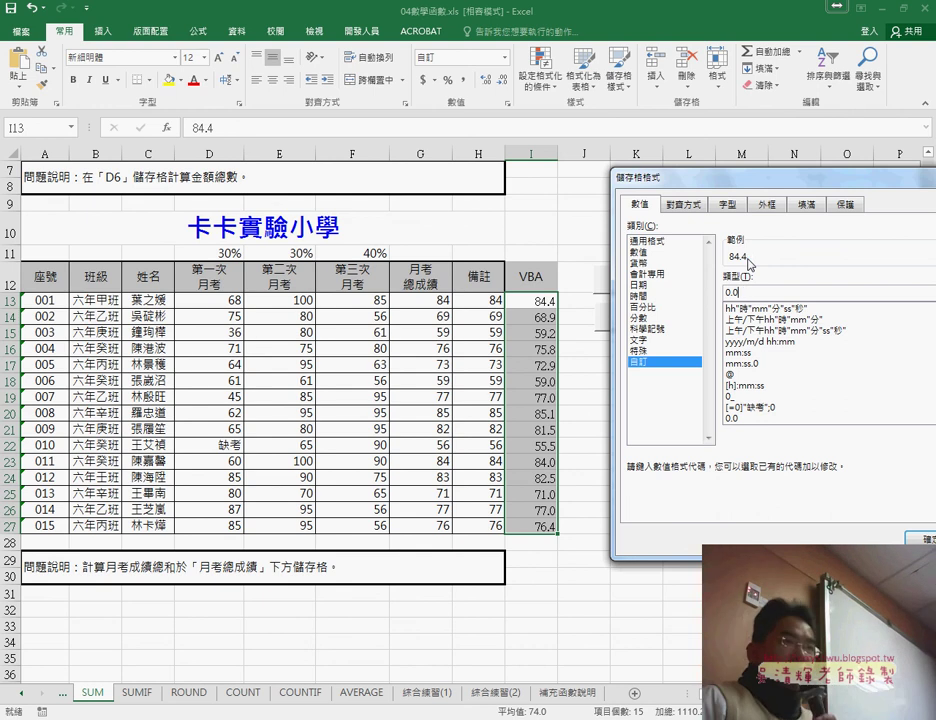
{"action": "key", "text": "BackSpace"}
{"action": "key", "text": "BackSpace"}
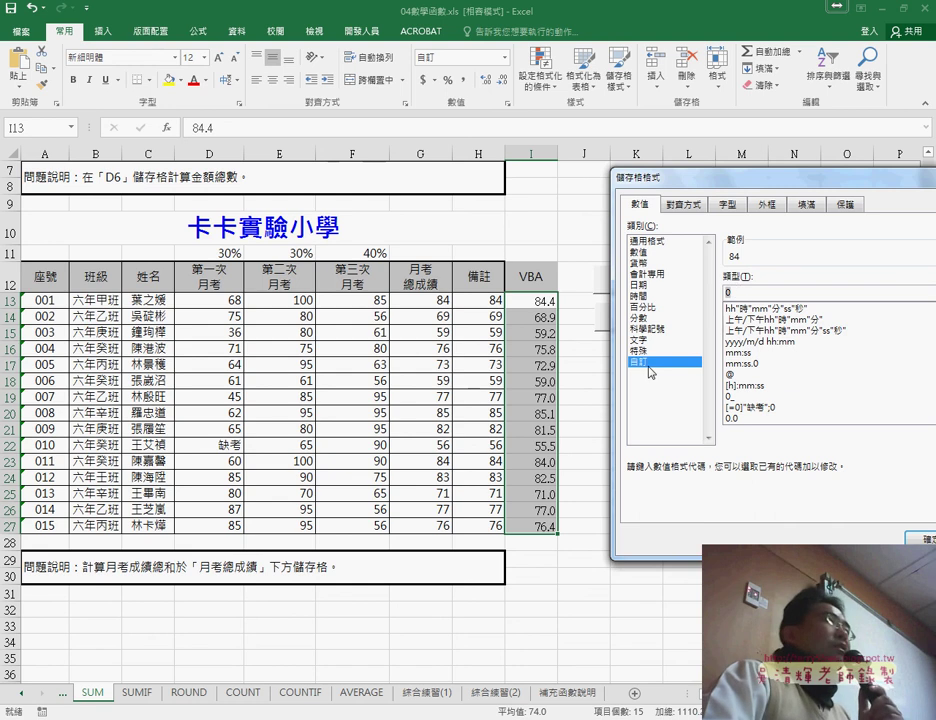
{"action": "left_click", "coordinate": [920, 538]}
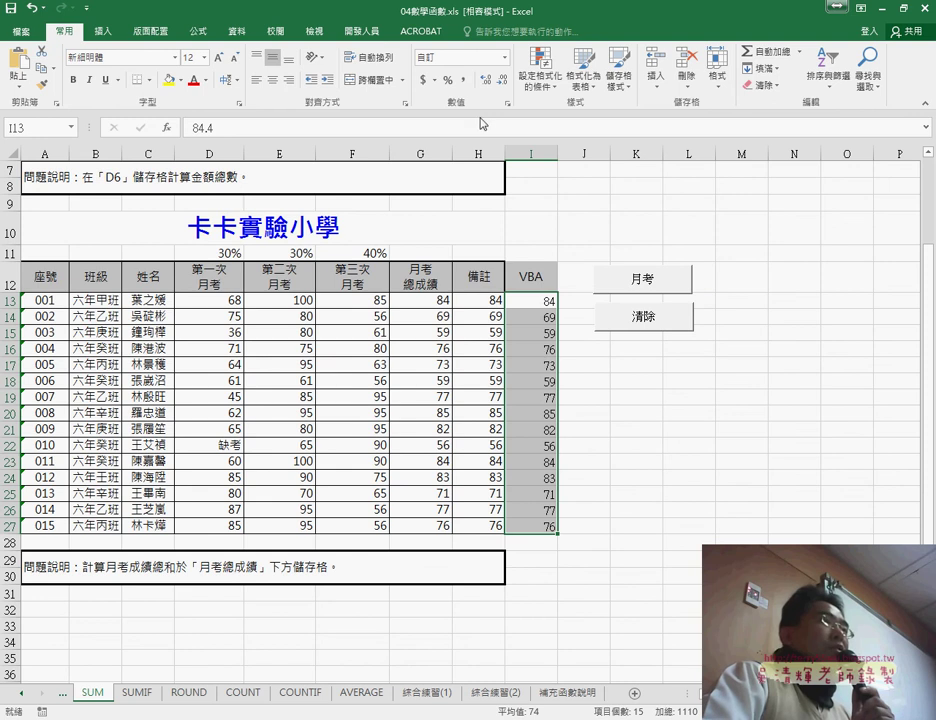
Step: Open the 月考 macro's code through the button's Assign Macro dialog
{"action": "left_click", "coordinate": [485, 81]}
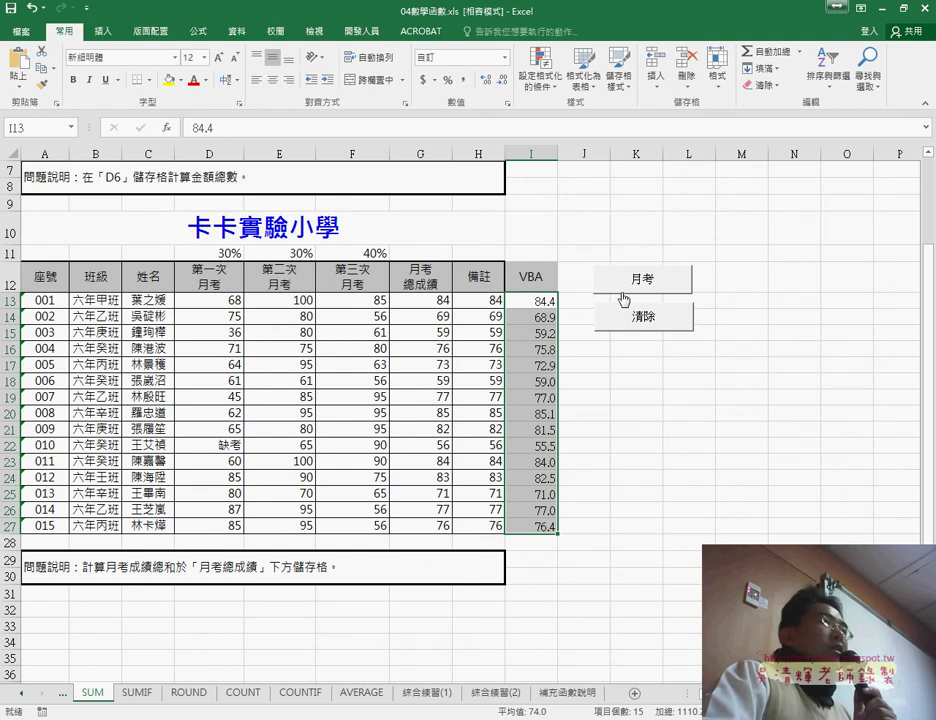
{"action": "right_click", "coordinate": [621, 288]}
{"action": "left_click", "coordinate": [672, 405]}
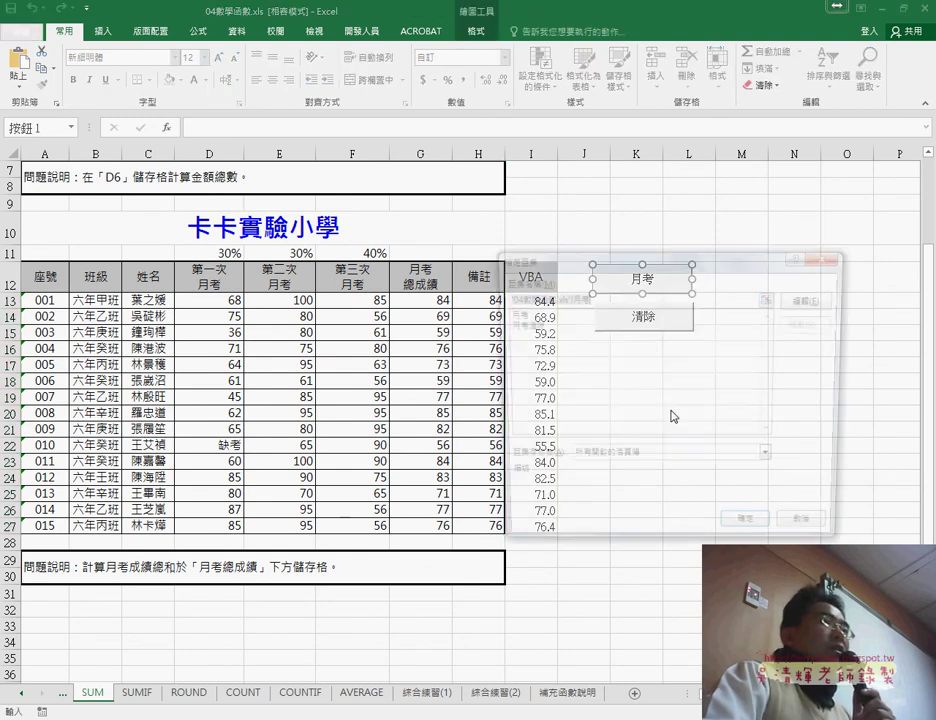
{"action": "left_click", "coordinate": [828, 275]}
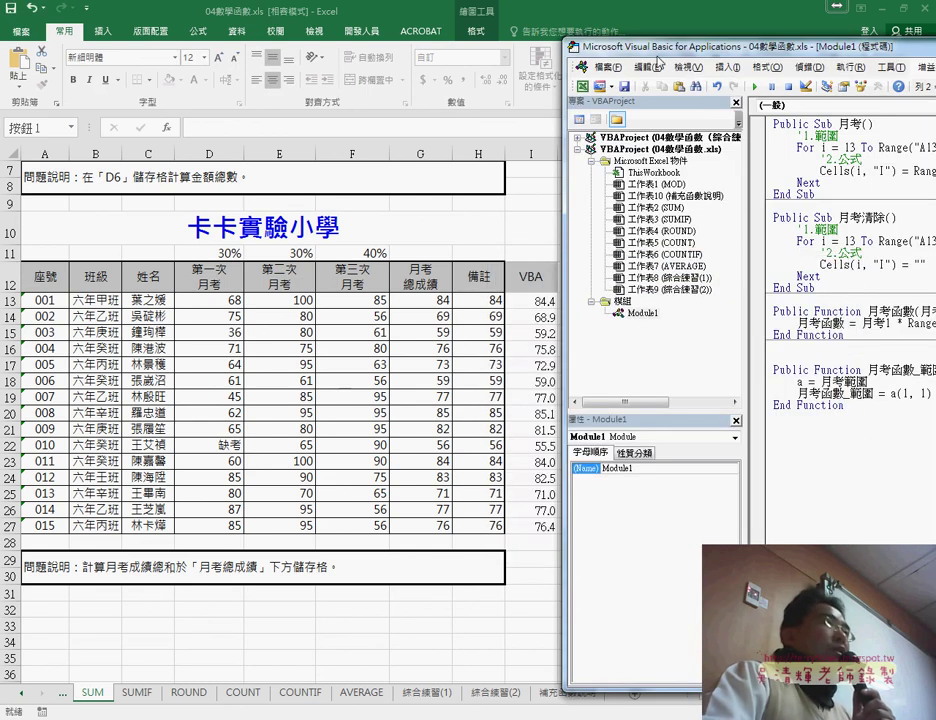
{"action": "left_click_drag", "start_coordinate": [657, 58], "coordinate": [131, 27]}
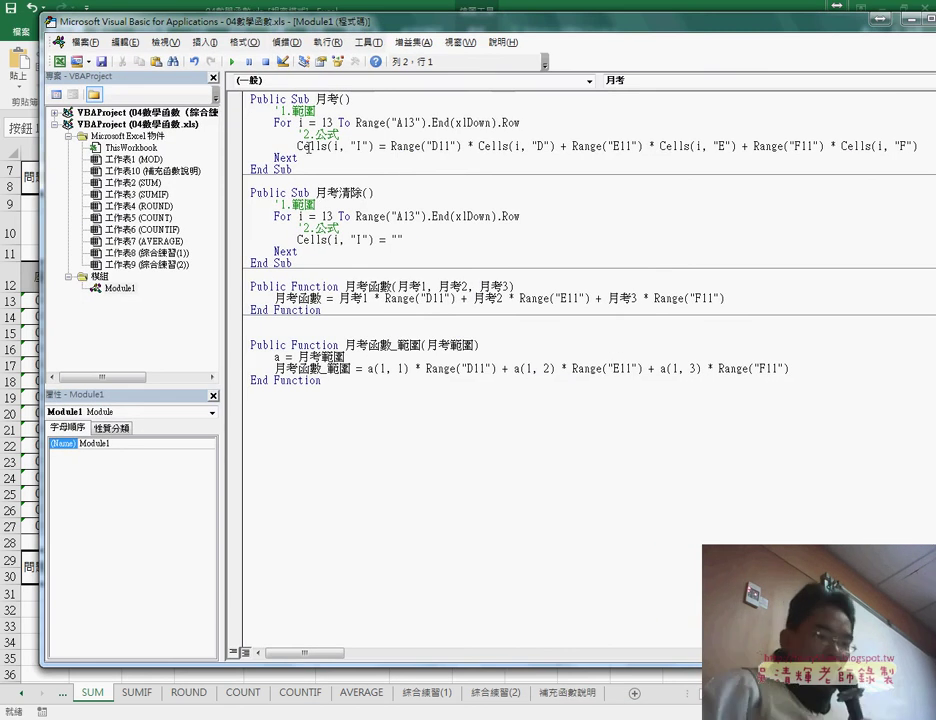
Step: Insert a new blank line below the Cells score formula
{"action": "left_click", "coordinate": [334, 147]}
{"action": "key", "text": "End"}
{"action": "key", "text": "Return"}
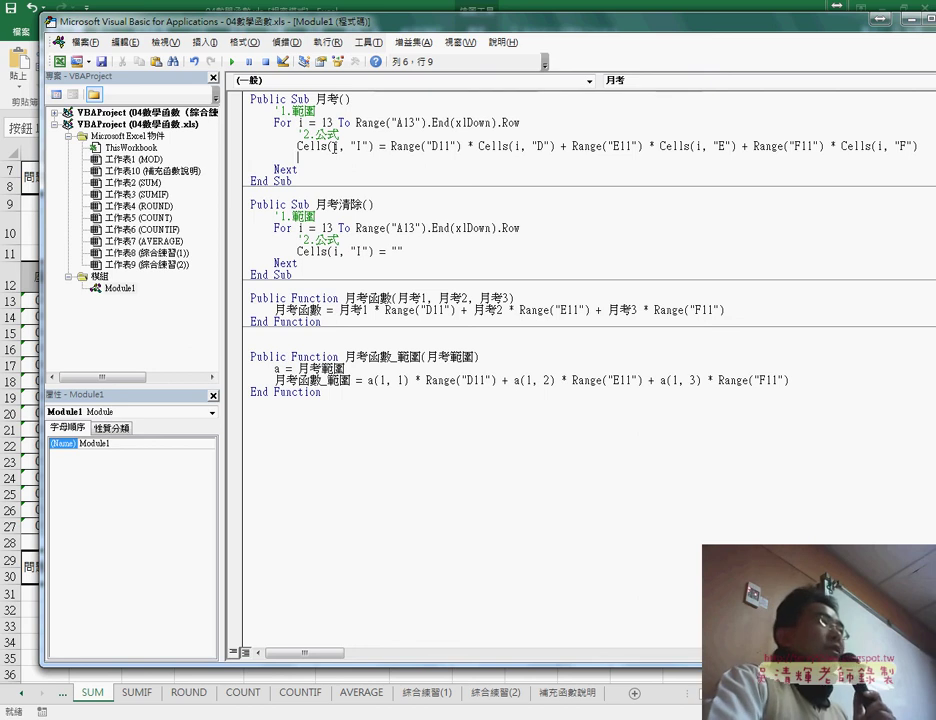
{"action": "left_click_drag", "start_coordinate": [293, 146], "coordinate": [330, 147]}
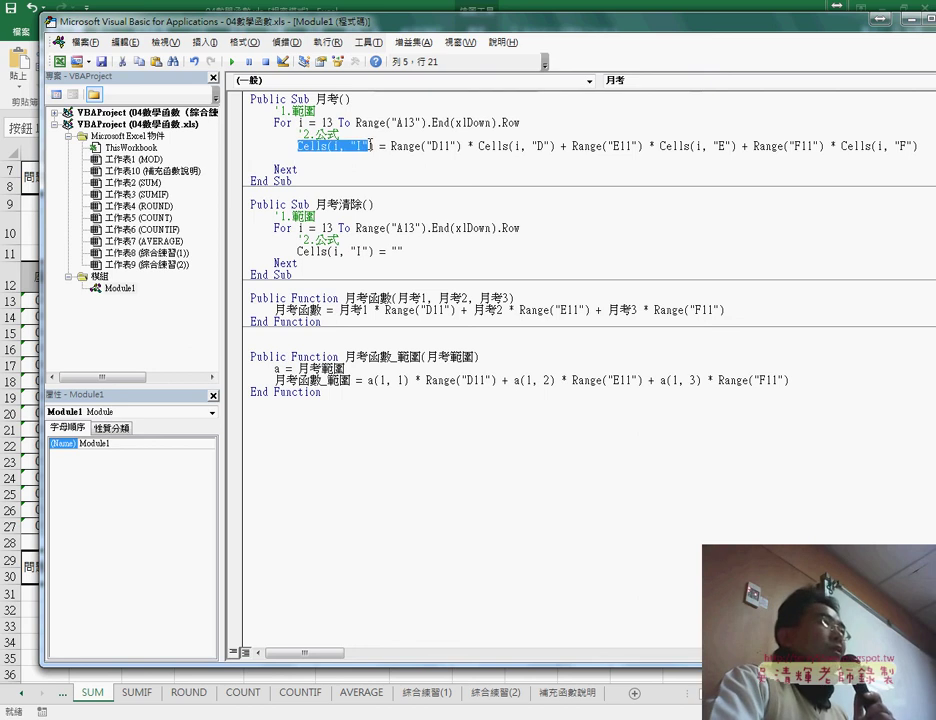
{"action": "left_click", "coordinate": [322, 152]}
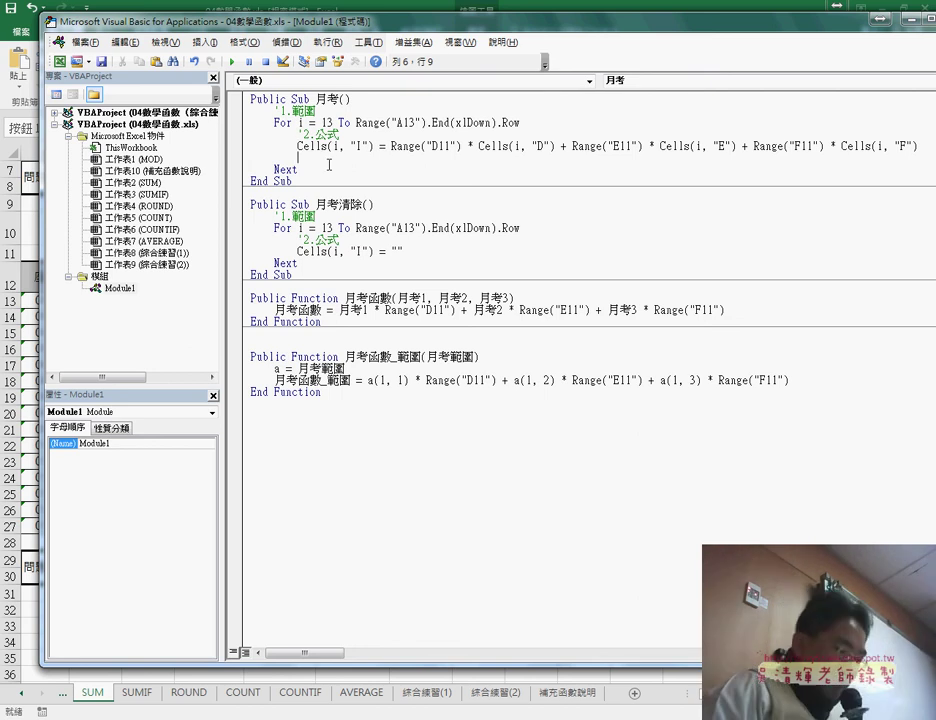
Step: Type cells.NumberFormatLocal = "0" on the new line using autocomplete
{"action": "type", "text": "cells"}
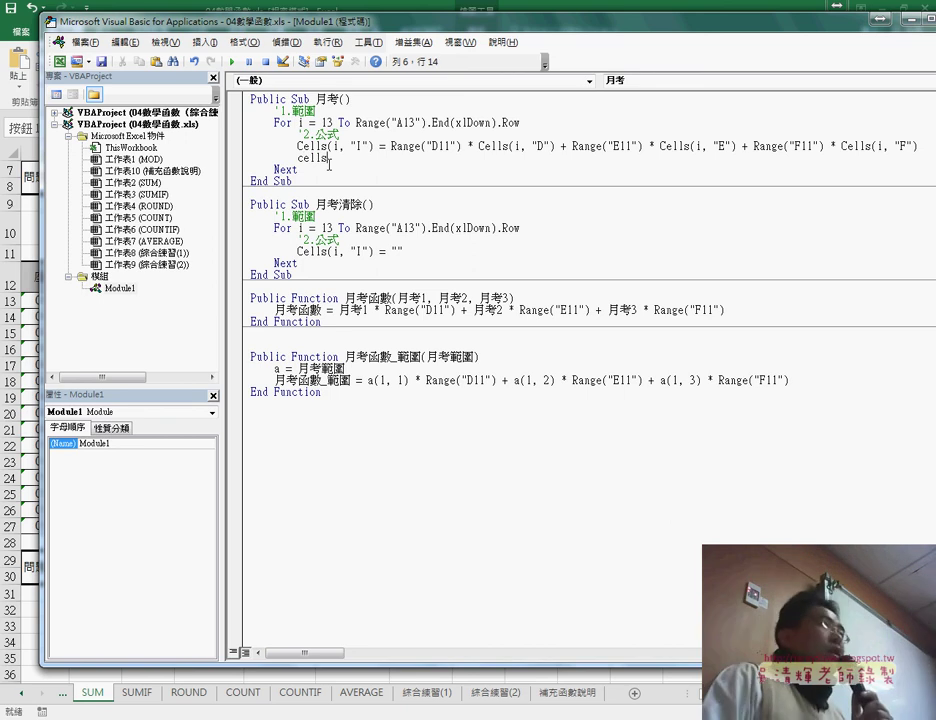
{"action": "type", "text": "("}
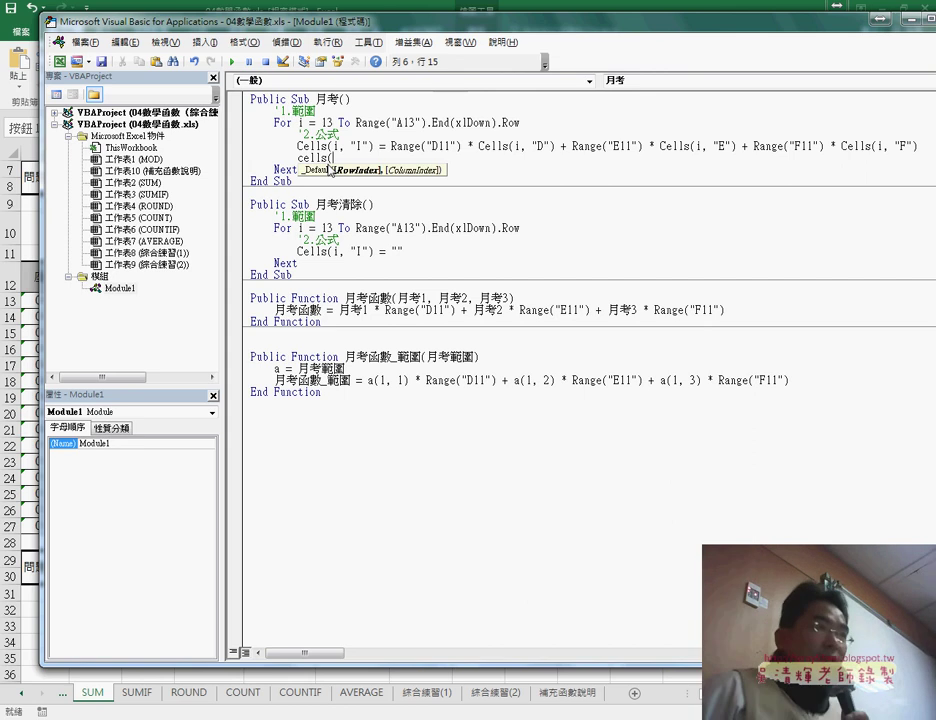
{"action": "key", "text": "BackSpace"}
{"action": "type", "text": "."}
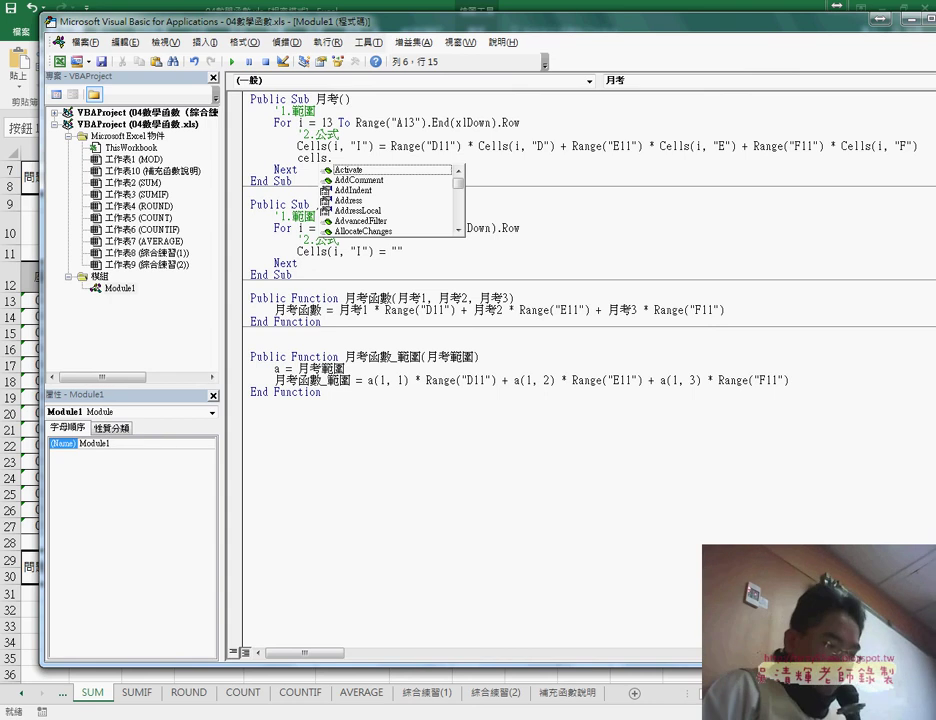
{"action": "type", "text": "N"}
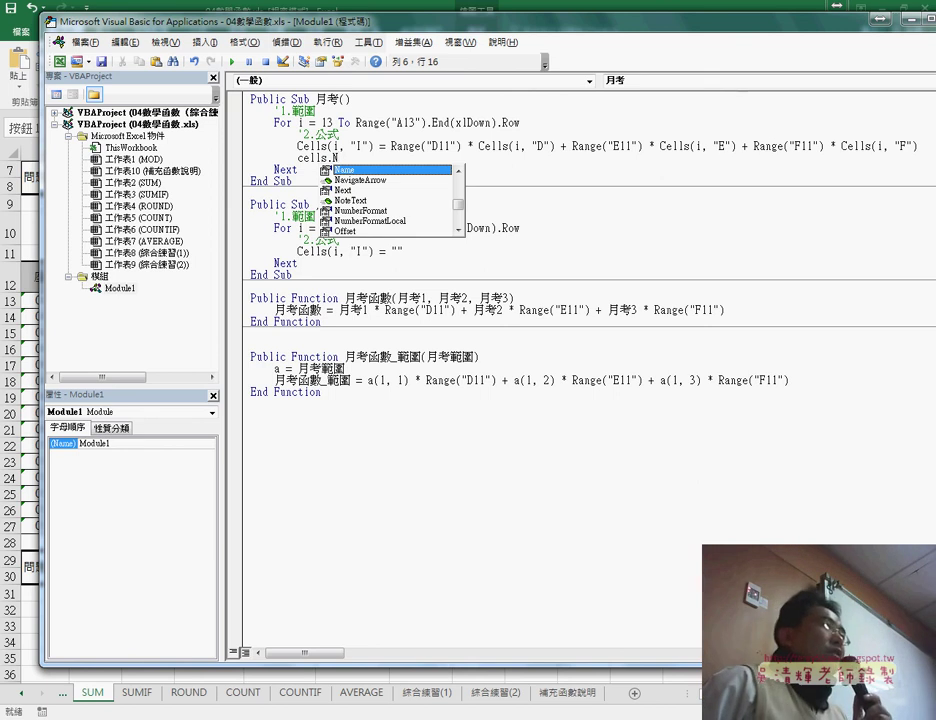
{"action": "key", "text": "Down"}
{"action": "key", "text": "Down"}
{"action": "key", "text": "Down"}
{"action": "key", "text": "Down"}
{"action": "key", "text": "Down"}
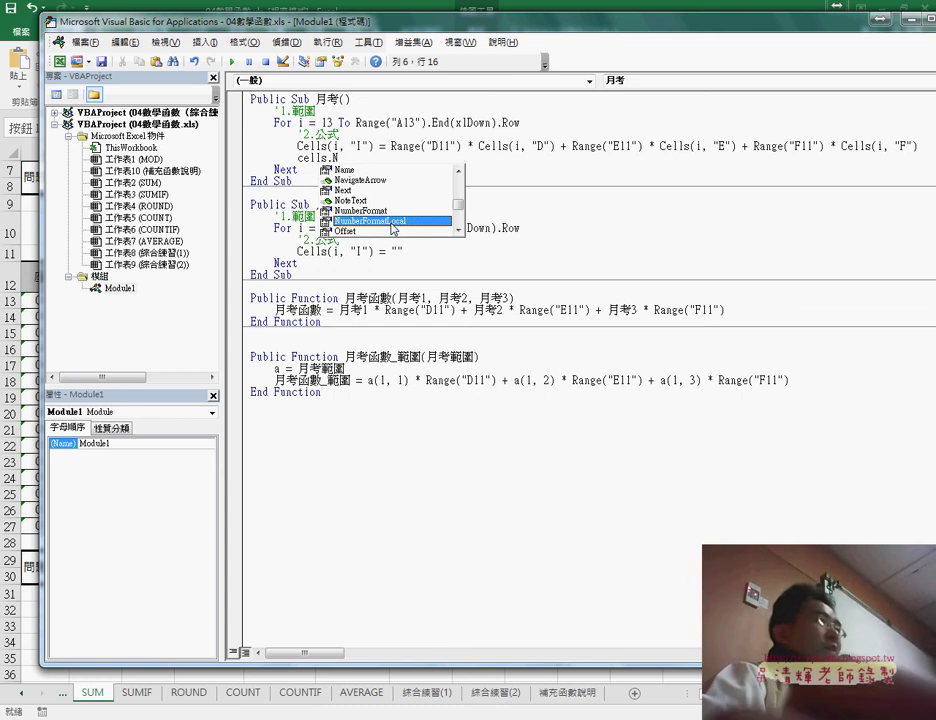
{"action": "double_click", "coordinate": [393, 221]}
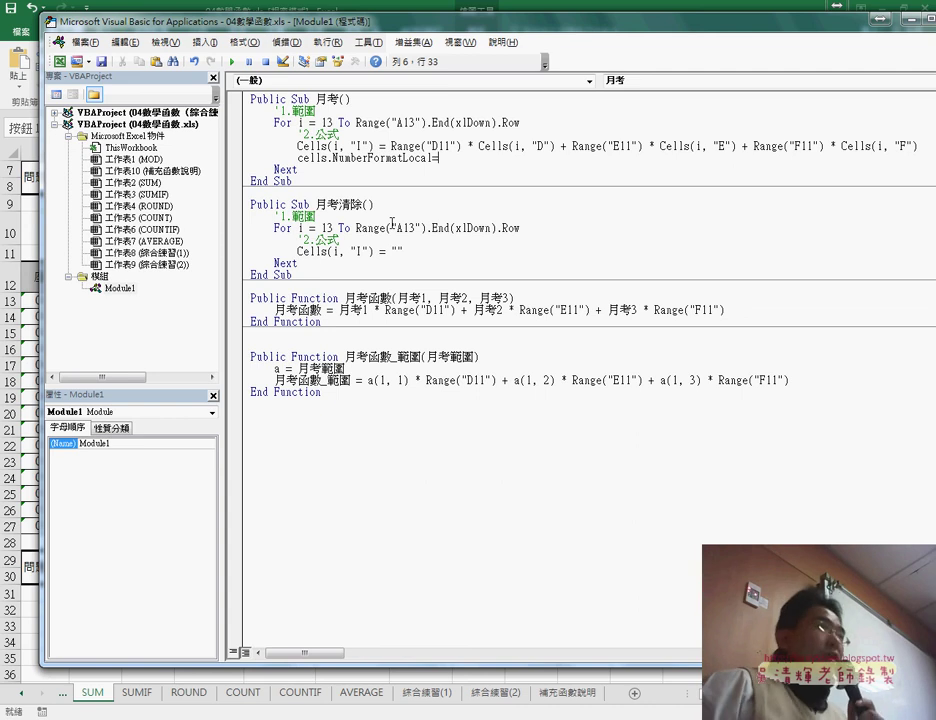
{"action": "type", "text": "0"}
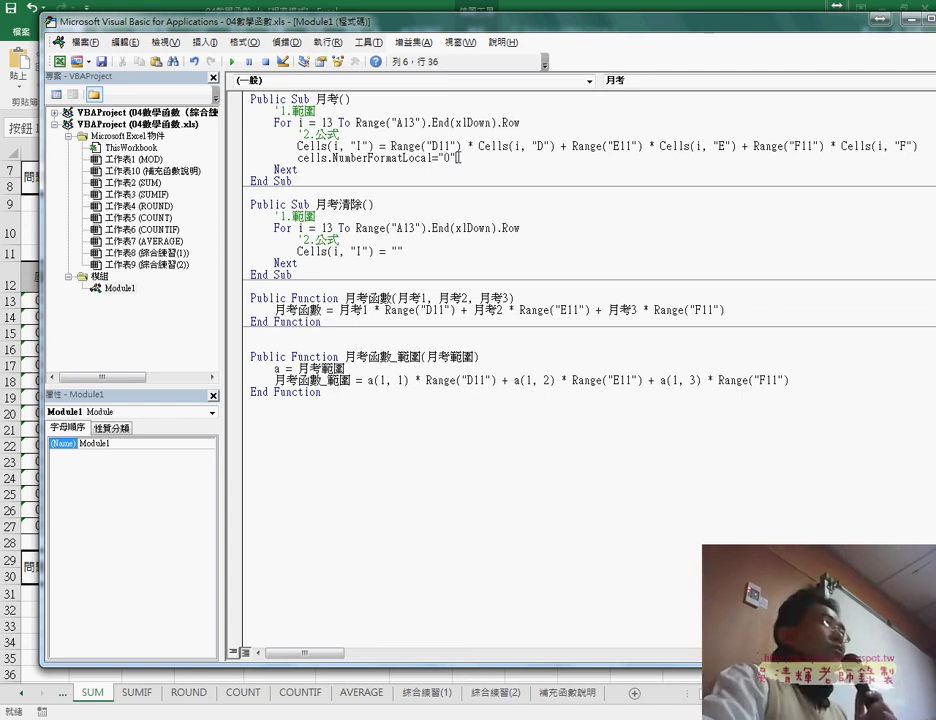
Step: Copy (i, "I") from the formula line and paste it after Cells on the new line
{"action": "left_click_drag", "start_coordinate": [459, 158], "coordinate": [303, 160]}
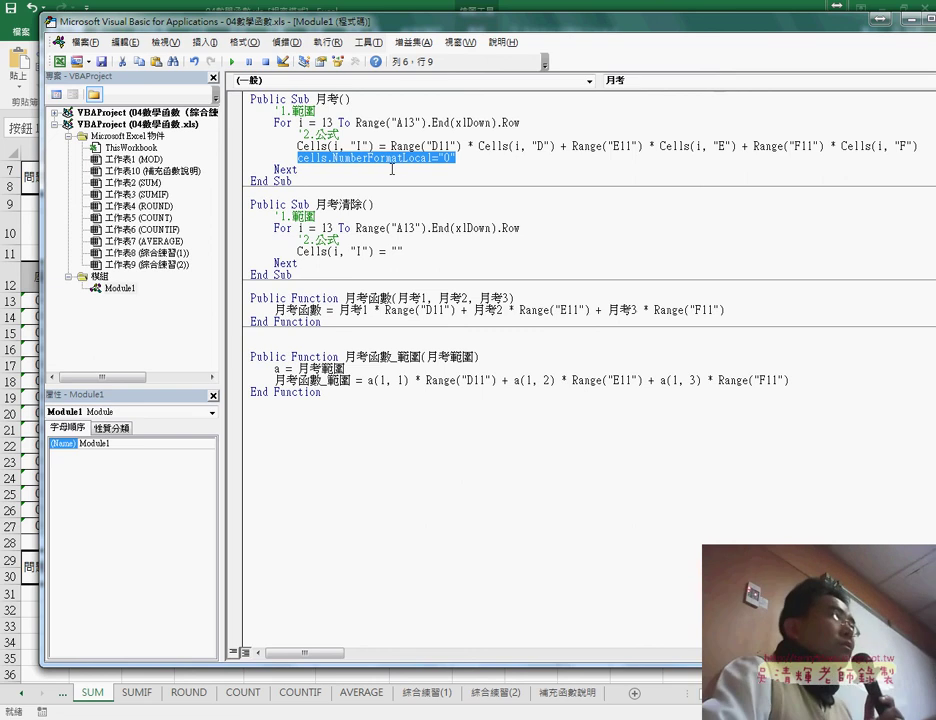
{"action": "left_click", "coordinate": [373, 146]}
{"action": "left_click_drag", "start_coordinate": [329, 146], "coordinate": [373, 146]}
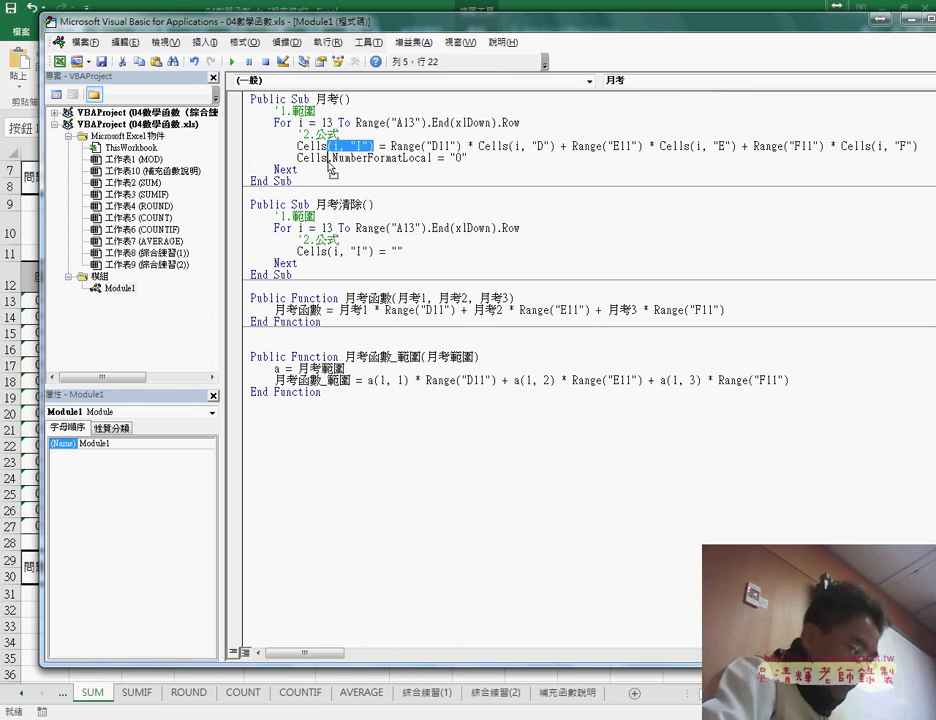
{"action": "key", "text": "ctrl+c"}
{"action": "left_click", "coordinate": [327, 158]}
{"action": "key", "text": "ctrl+v"}
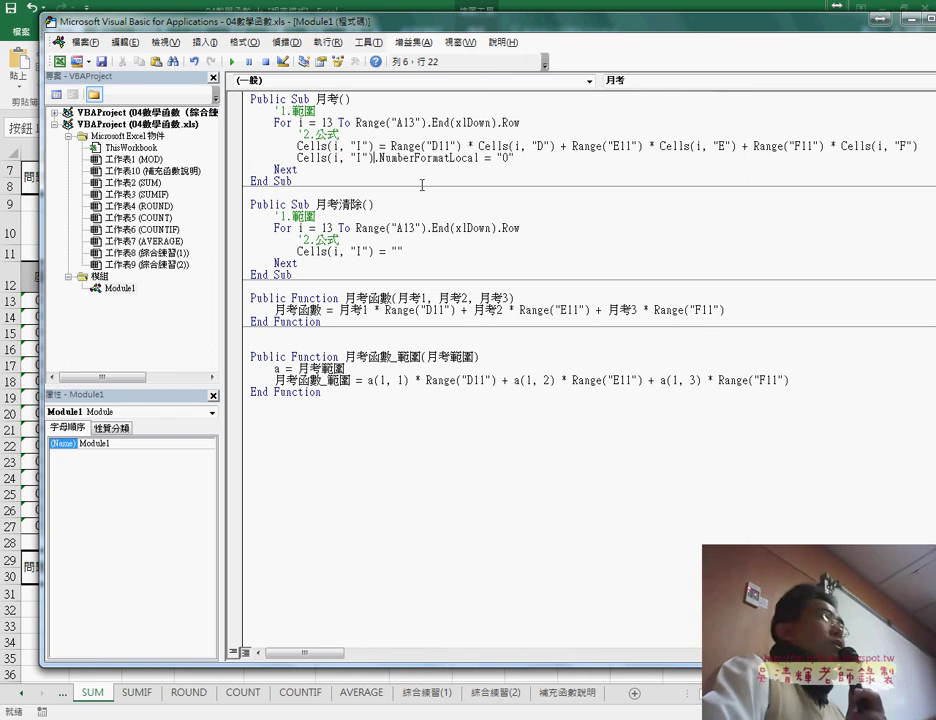
Step: Delete the .NumberFormatLocal = "0" part, leaving Cells(i, "I")
{"action": "left_click_drag", "start_coordinate": [371, 157], "coordinate": [334, 158]}
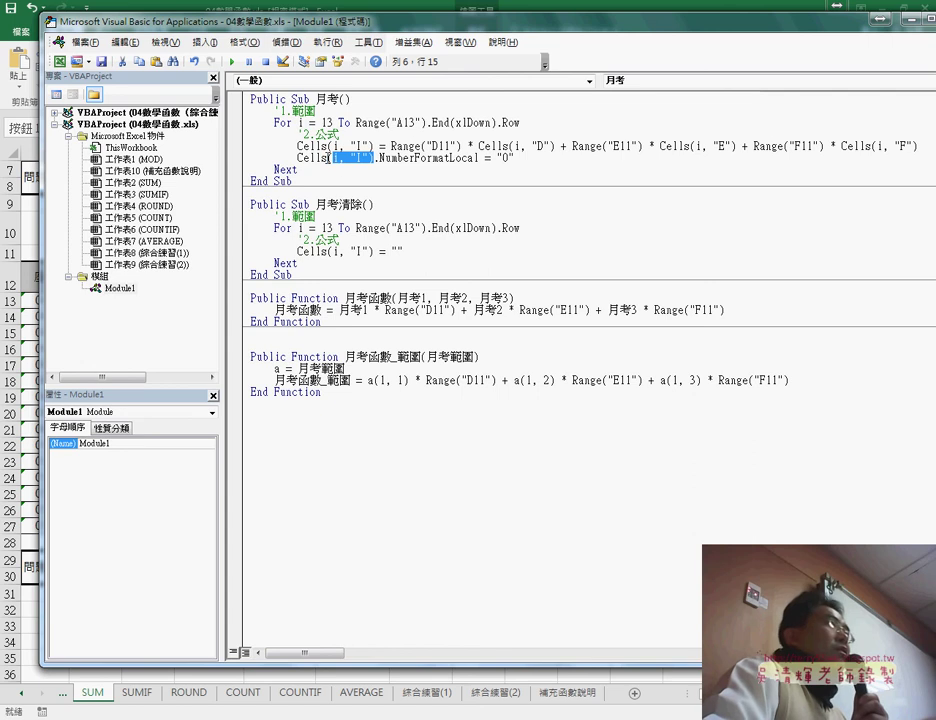
{"action": "left_click_drag", "start_coordinate": [332, 157], "coordinate": [350, 157]}
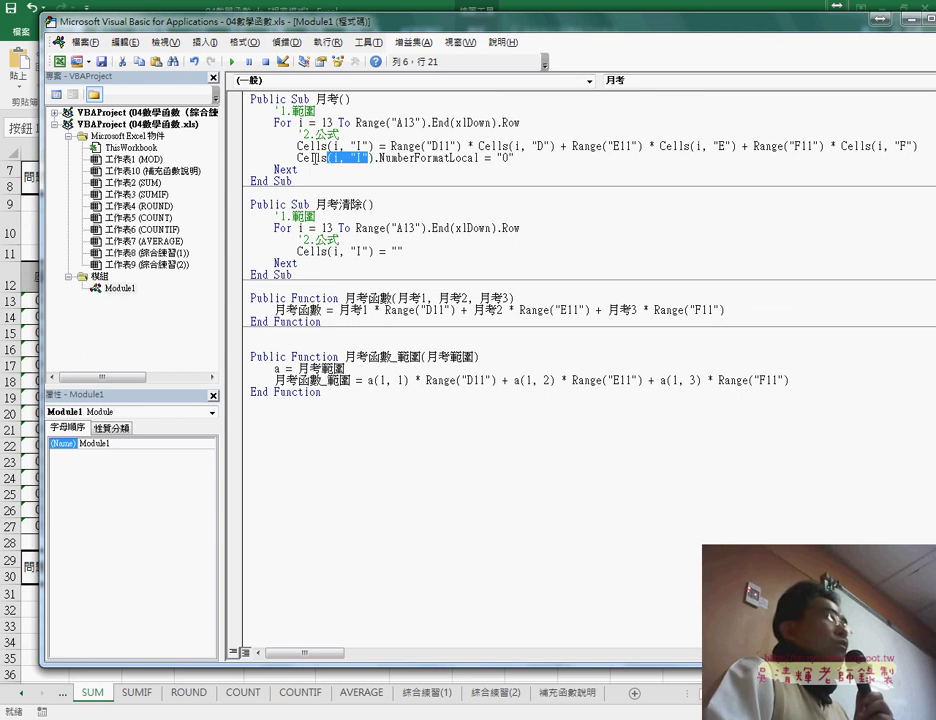
{"action": "left_click_drag", "start_coordinate": [374, 158], "coordinate": [534, 167]}
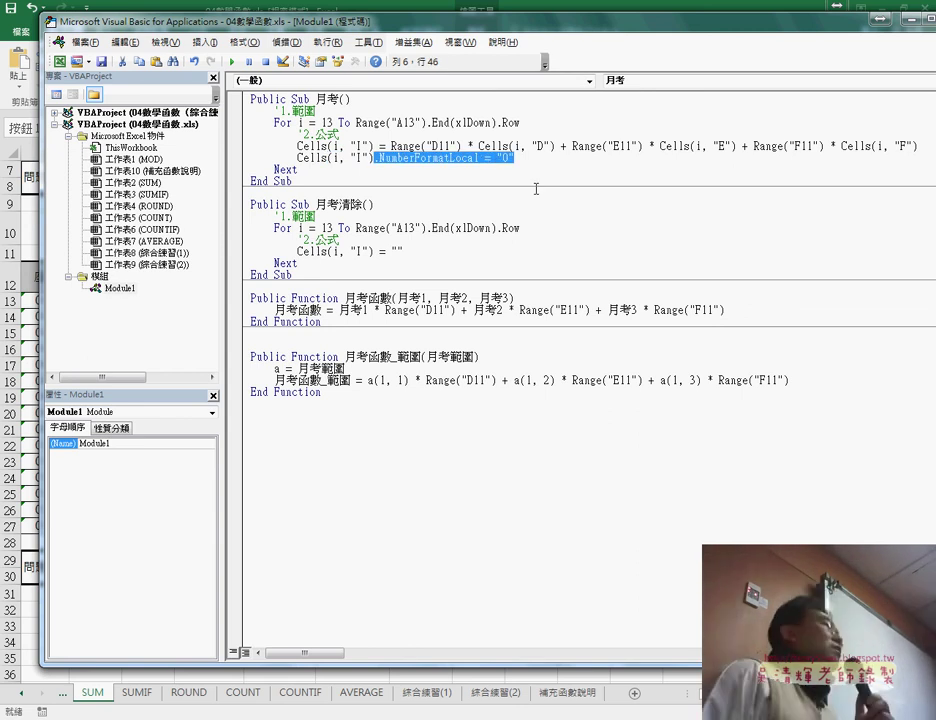
{"action": "type", "text": "."}
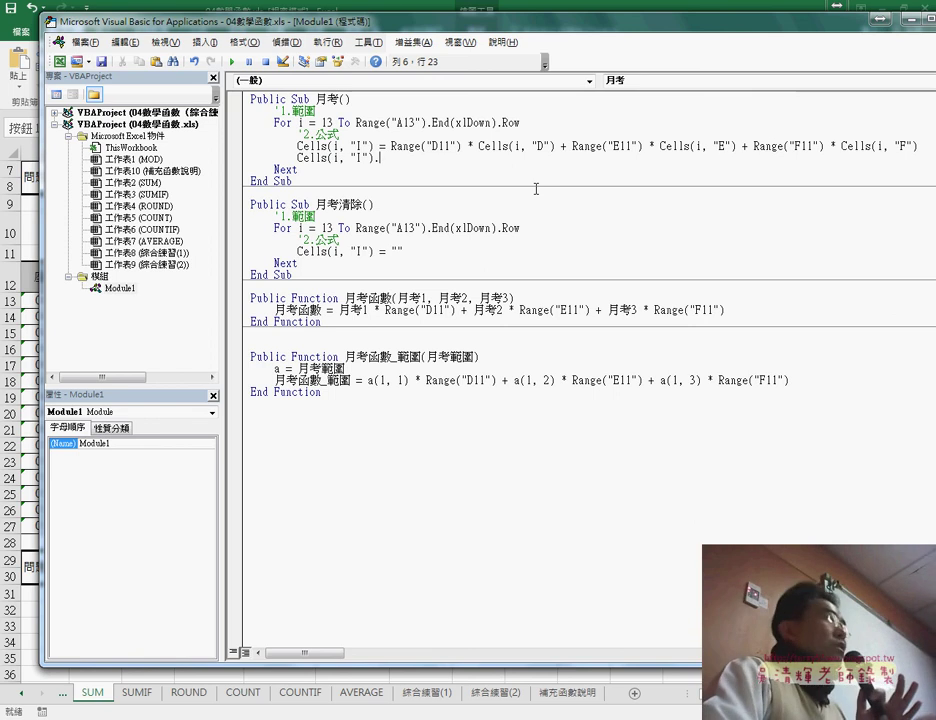
Step: Retype .NumberFormatLocal = "0" after Cells(i, "I") and remove the stray space before it
{"action": "left_click_drag", "start_coordinate": [394, 160], "coordinate": [329, 160]}
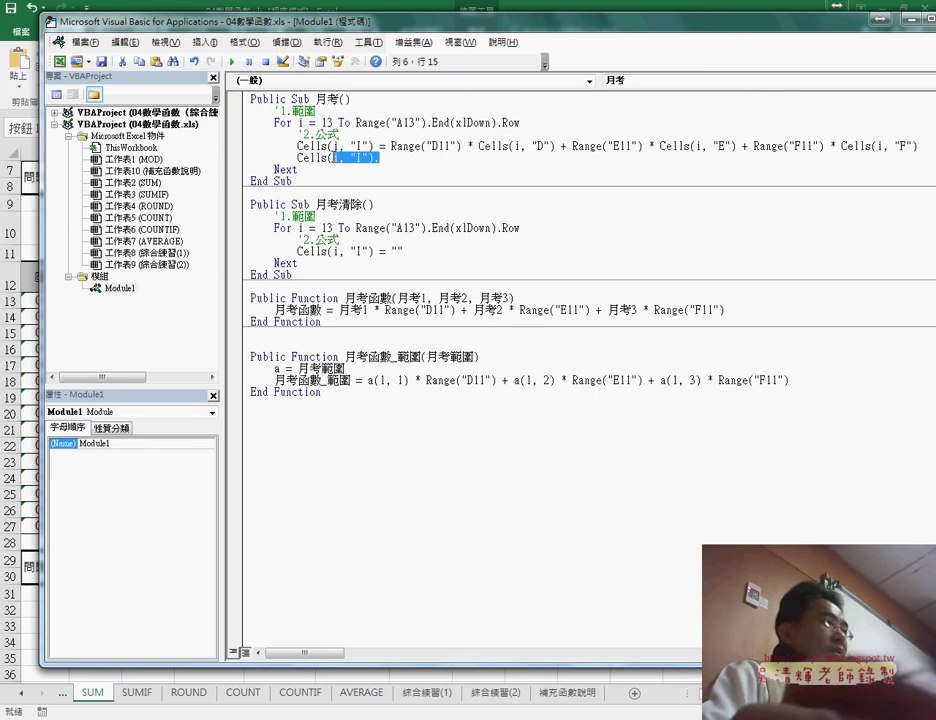
{"action": "type", "text": "."}
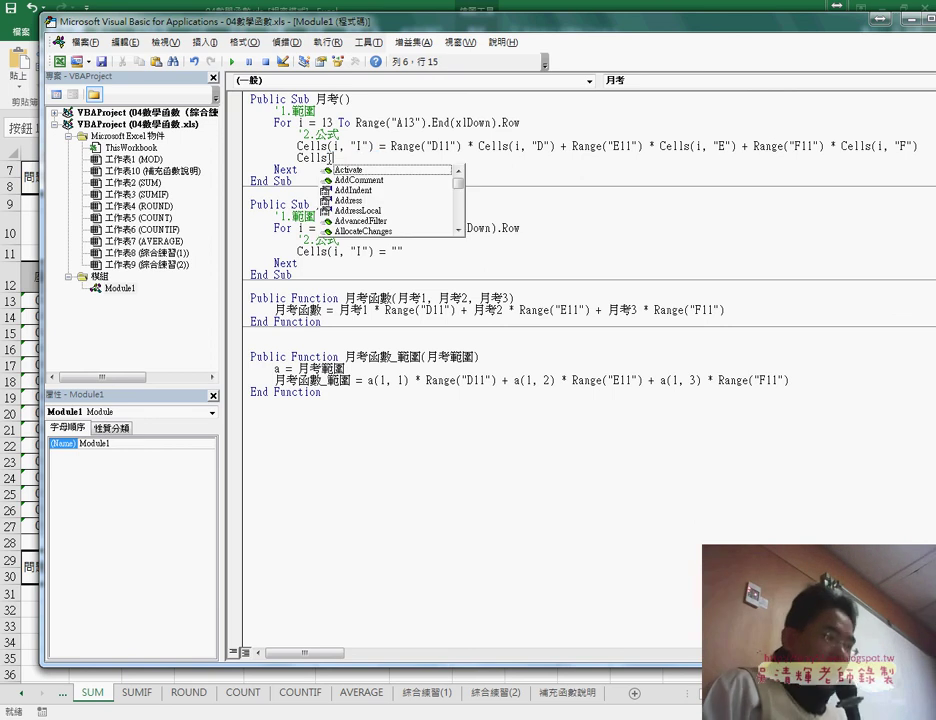
{"action": "type", "text": "n"}
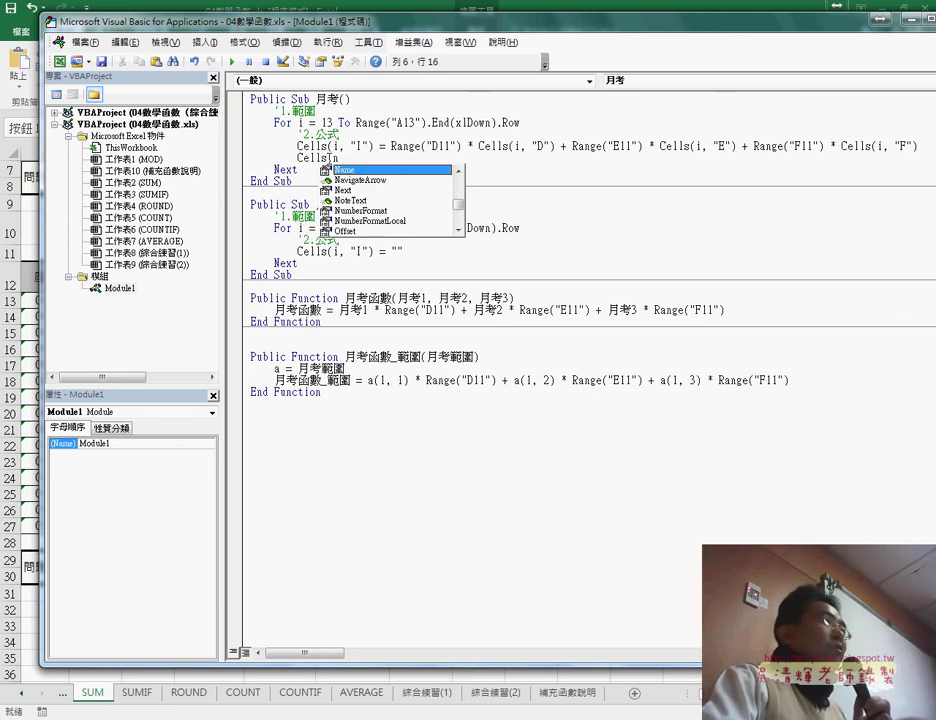
{"action": "double_click", "coordinate": [384, 221]}
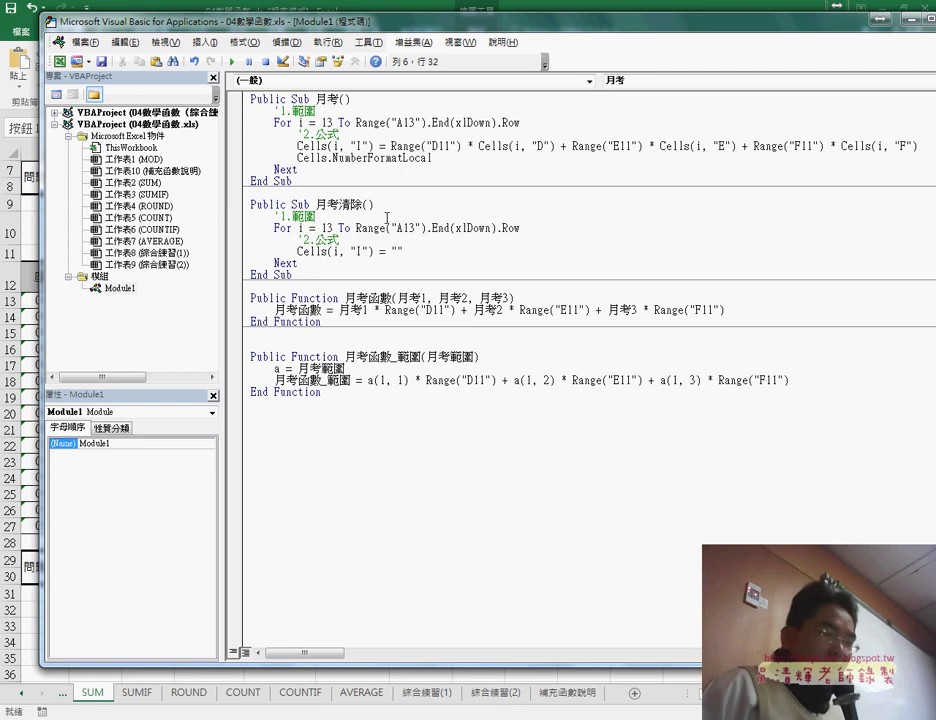
{"action": "type", "text": "=\"0"}
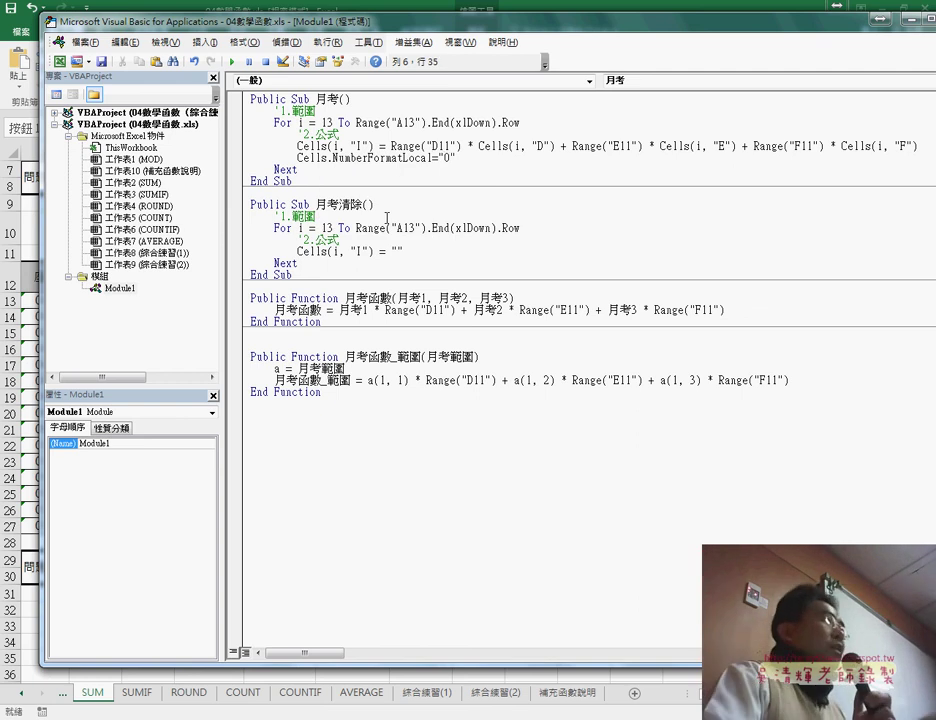
{"action": "left_click", "coordinate": [369, 139]}
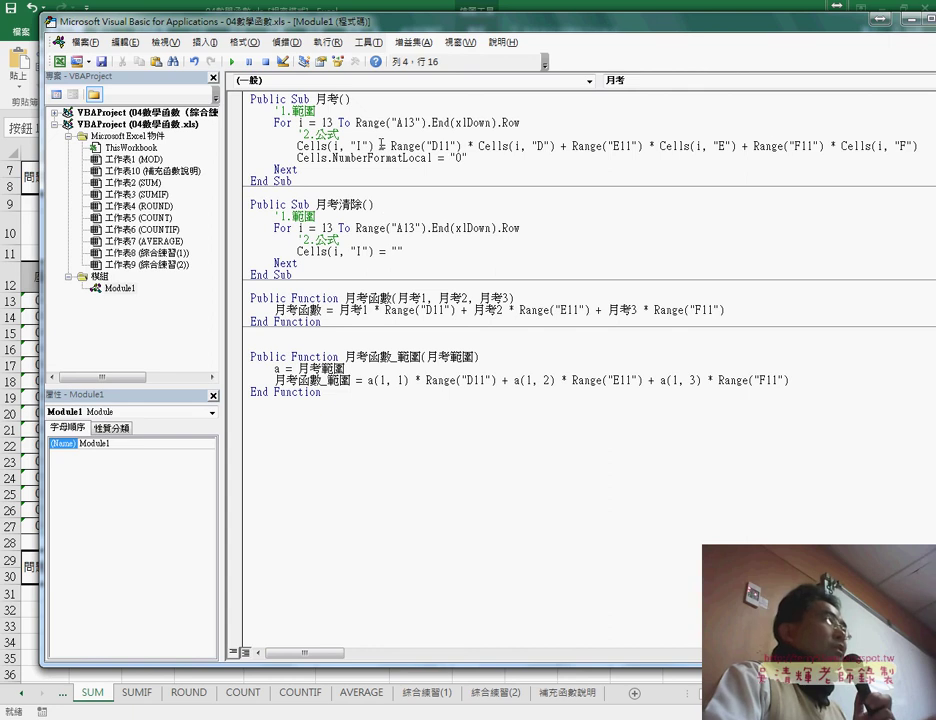
{"action": "mouse_move", "coordinate": [380, 145]}
{"action": "left_mouse_down"}
{"action": "mouse_move", "coordinate": [341, 146]}
{"action": "mouse_move", "coordinate": [333, 167]}
{"action": "mouse_move", "coordinate": [326, 158]}
{"action": "left_mouse_up"}
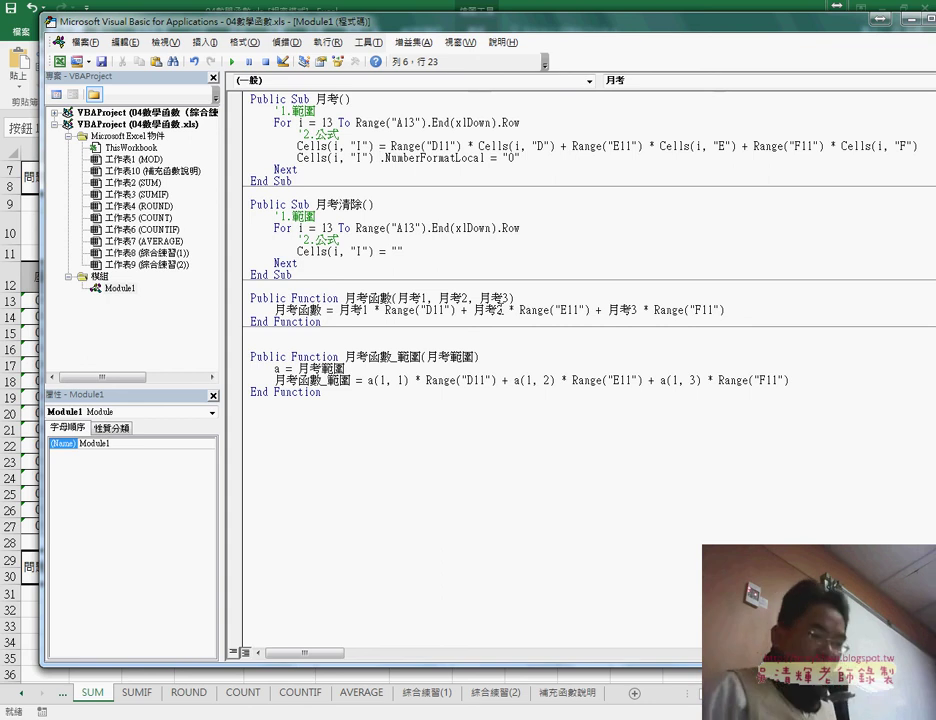
{"action": "key", "text": "BackSpace"}
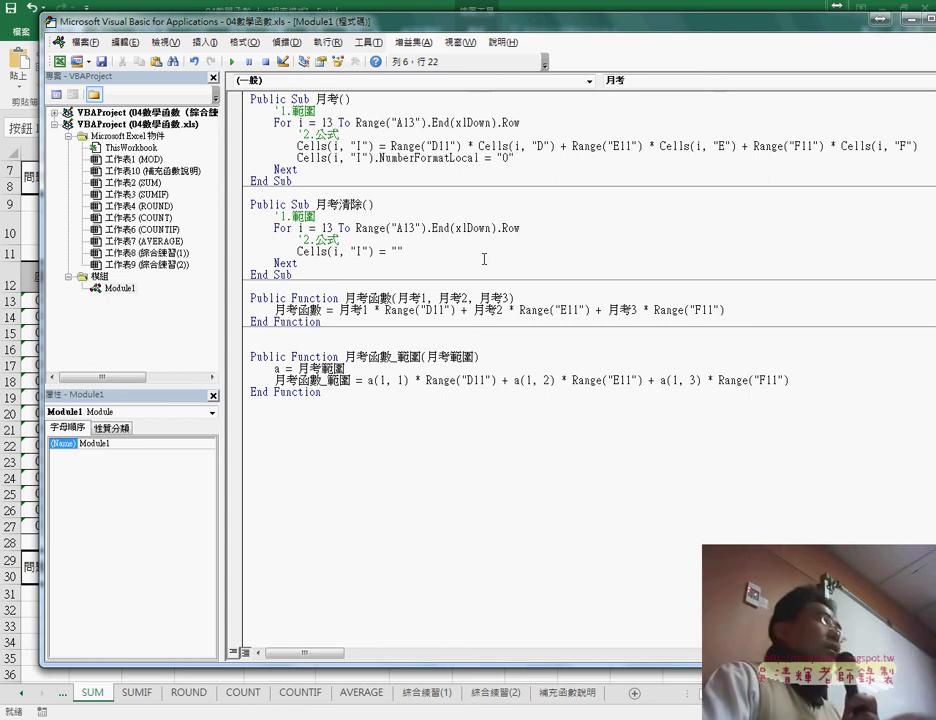
Step: Minimize the VBA editor to return to the grade sheet
{"action": "left_click", "coordinate": [522, 379]}
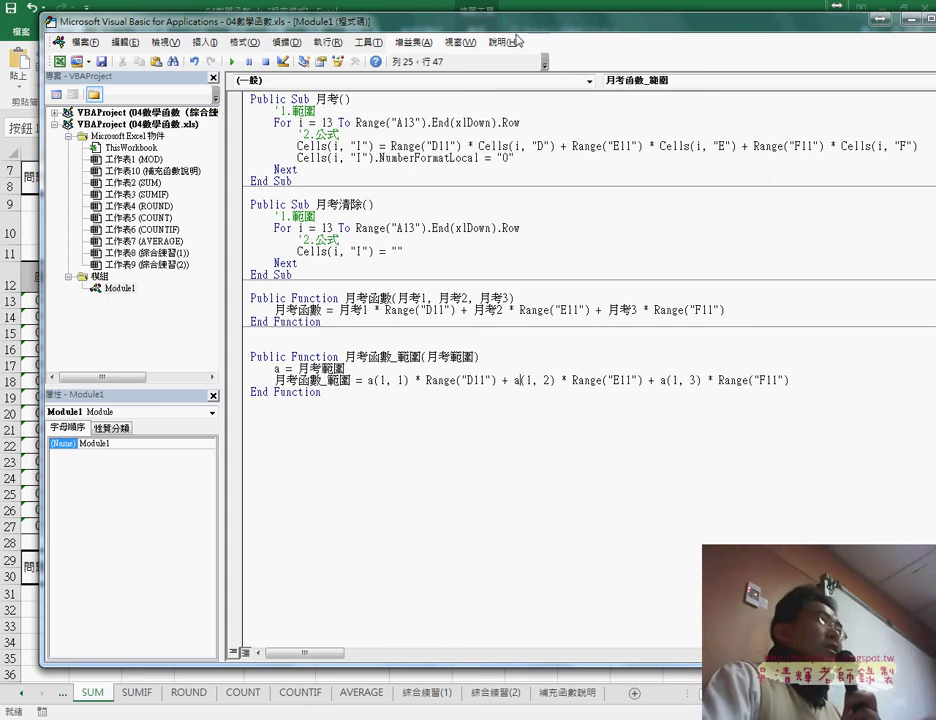
{"action": "left_click_drag", "start_coordinate": [264, 20], "coordinate": [206, 22]}
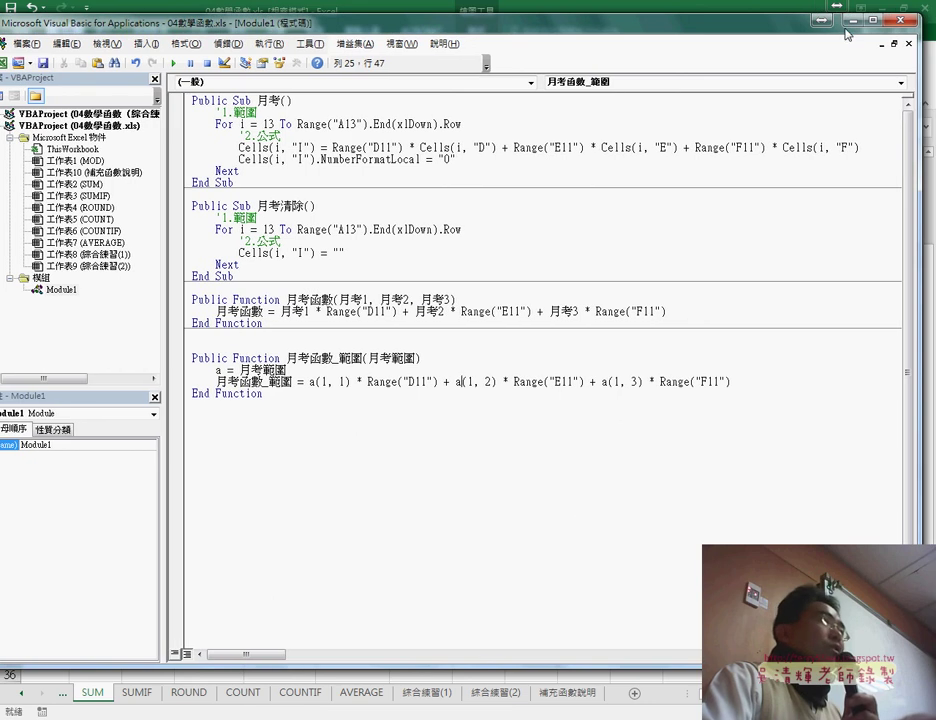
{"action": "left_click", "coordinate": [852, 19]}
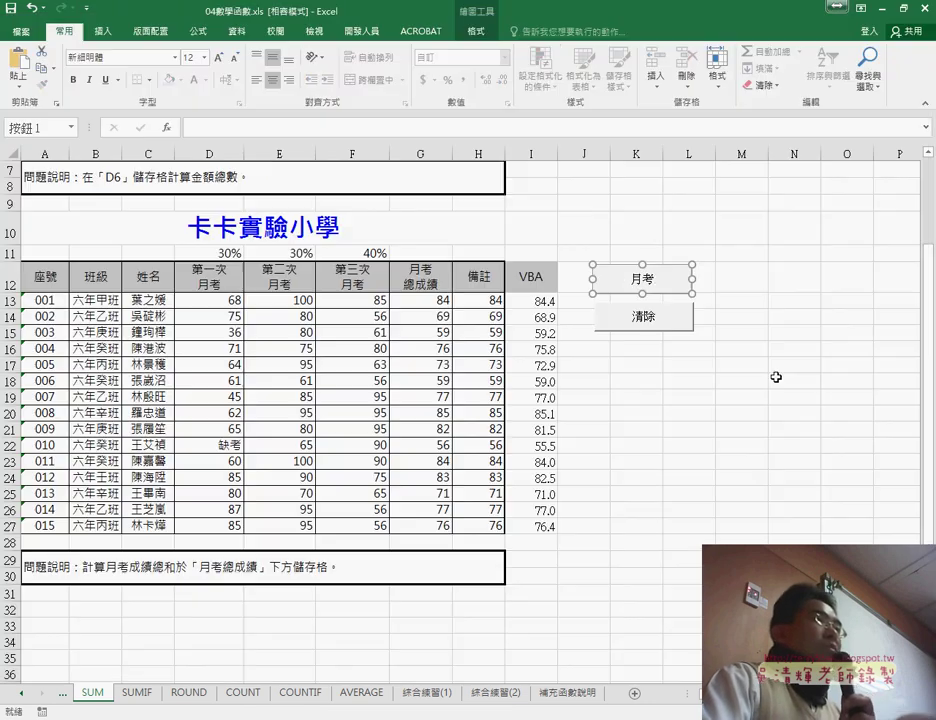
Step: Clear I13:I27 with the 清除 button, then open Visual Basic from the Developer tab
{"action": "key", "text": "Escape"}
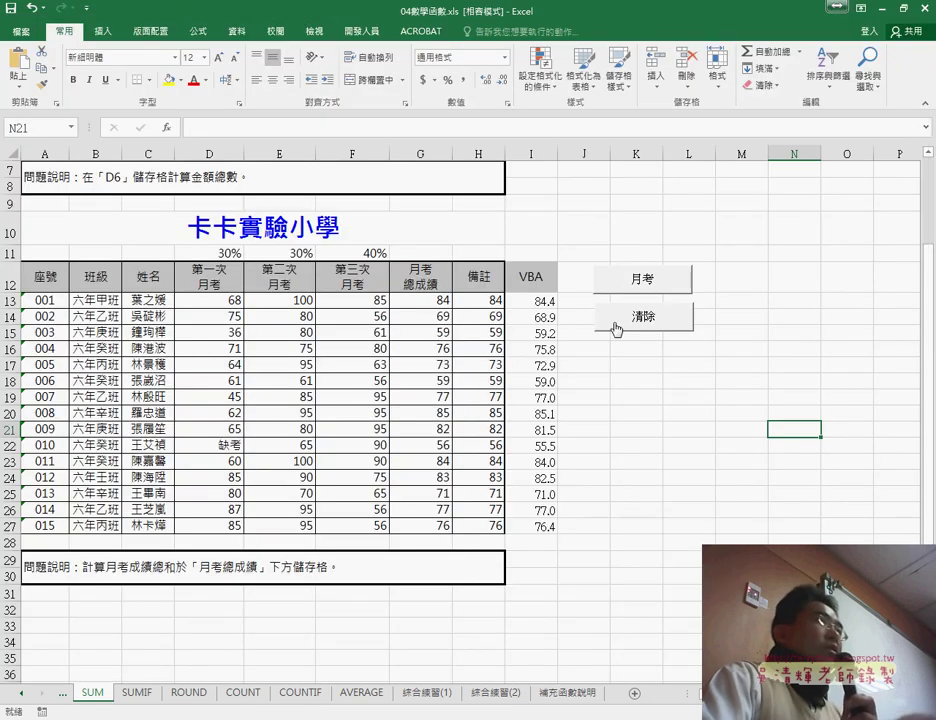
{"action": "left_click", "coordinate": [620, 325]}
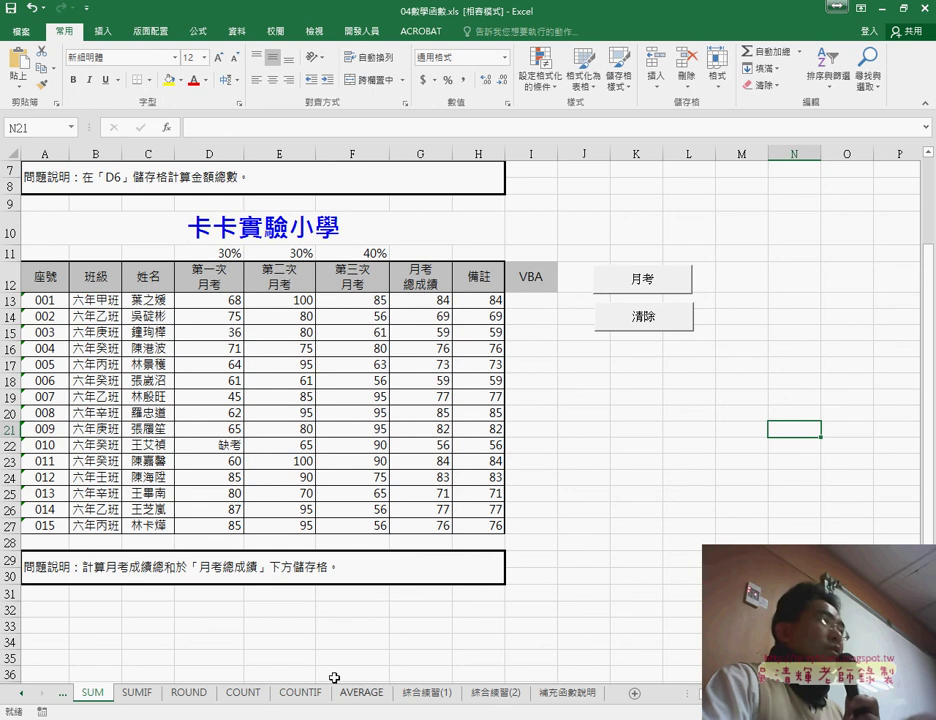
{"action": "left_click", "coordinate": [362, 31]}
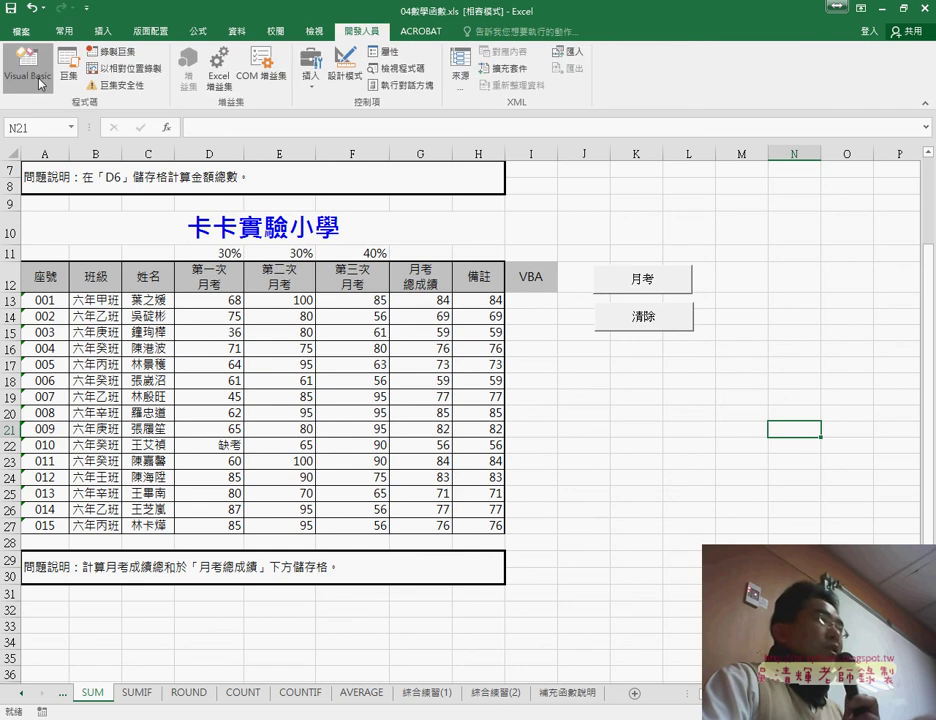
{"action": "left_click", "coordinate": [40, 82]}
Step: Set a breakpoint on the Cells(i, "I") line, place the editor beside the sheet, and start 月考
{"action": "left_click", "coordinate": [184, 149]}
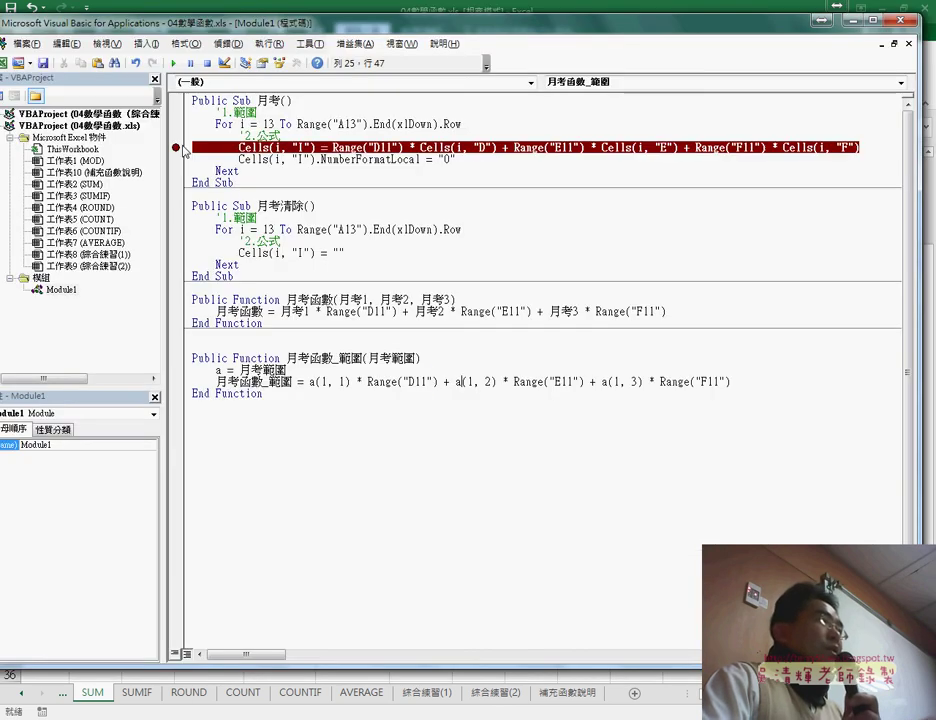
{"action": "left_click_drag", "start_coordinate": [165, 113], "coordinate": [118, 113]}
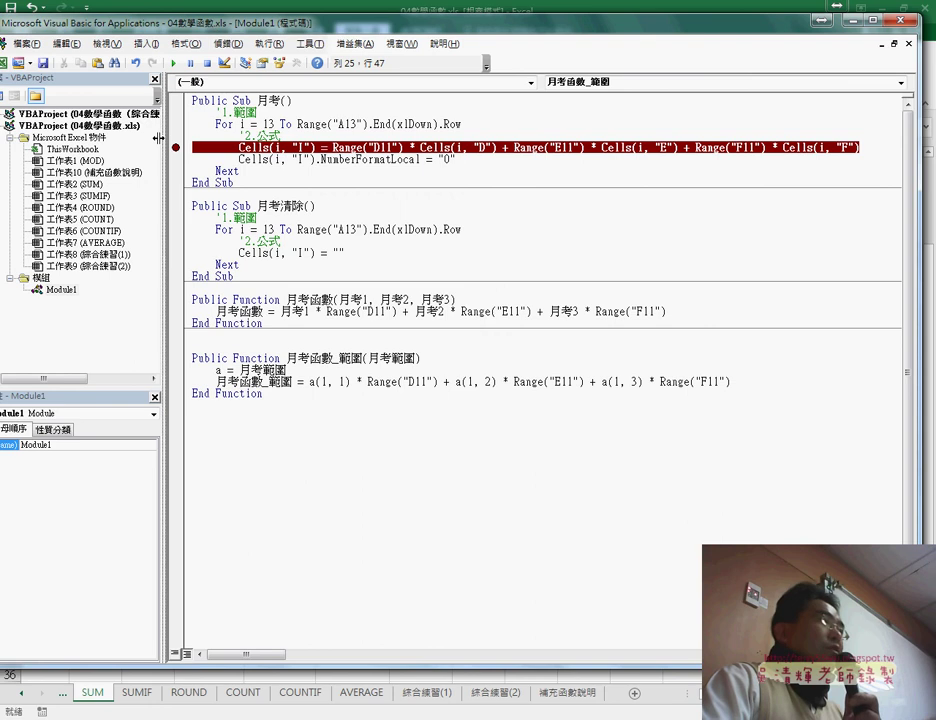
{"action": "mouse_move", "coordinate": [78, 24]}
{"action": "left_mouse_down"}
{"action": "mouse_move", "coordinate": [788, 62]}
{"action": "mouse_move", "coordinate": [764, 66]}
{"action": "left_mouse_up"}
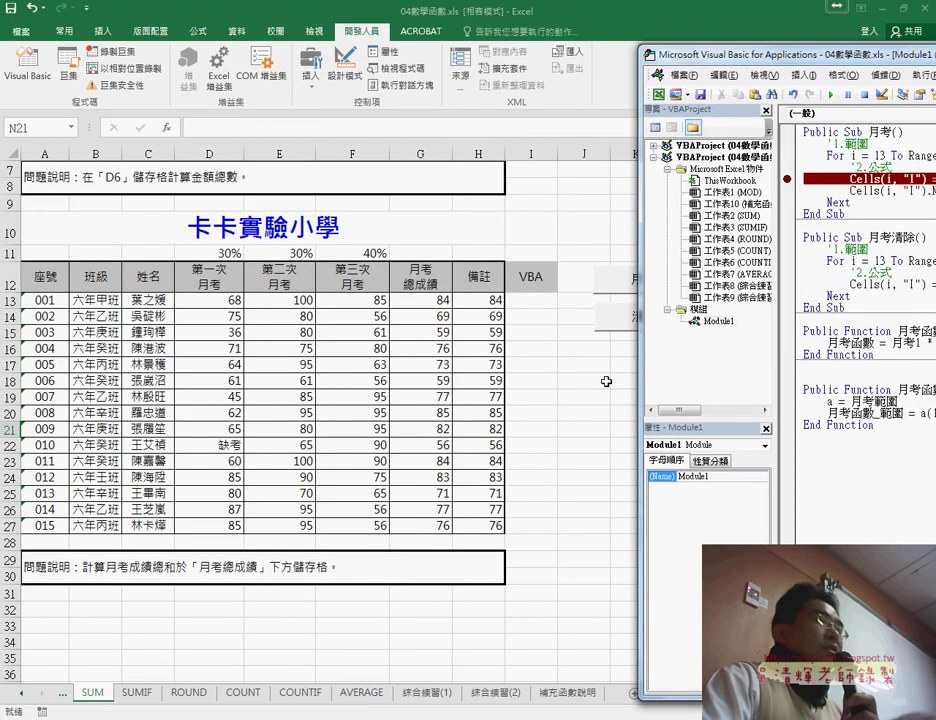
{"action": "left_click", "coordinate": [606, 381]}
{"action": "left_click", "coordinate": [638, 282]}
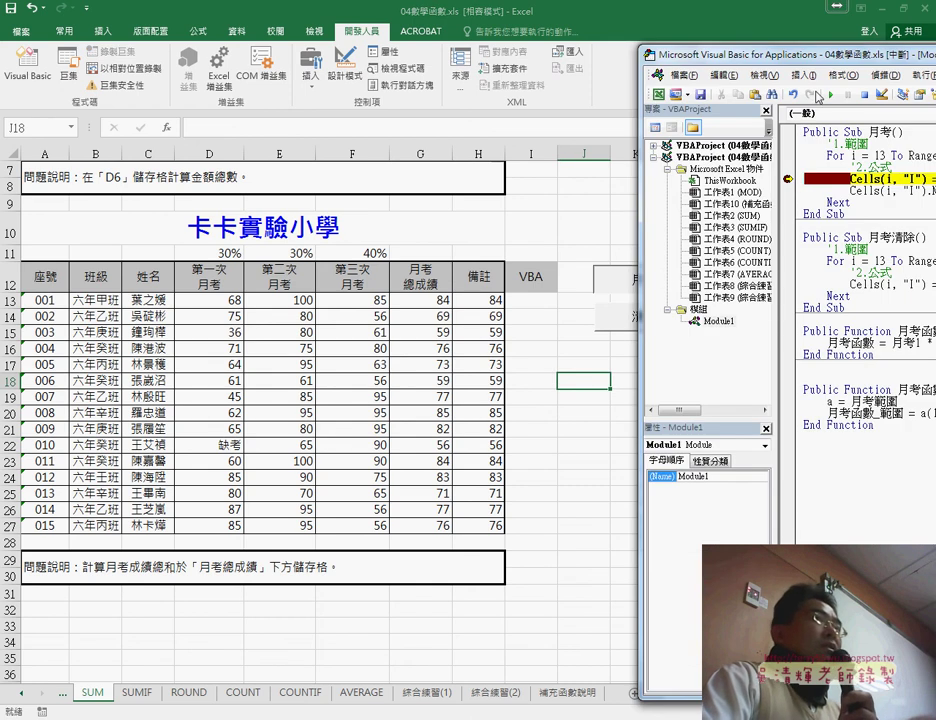
{"action": "left_click_drag", "start_coordinate": [805, 66], "coordinate": [748, 68]}
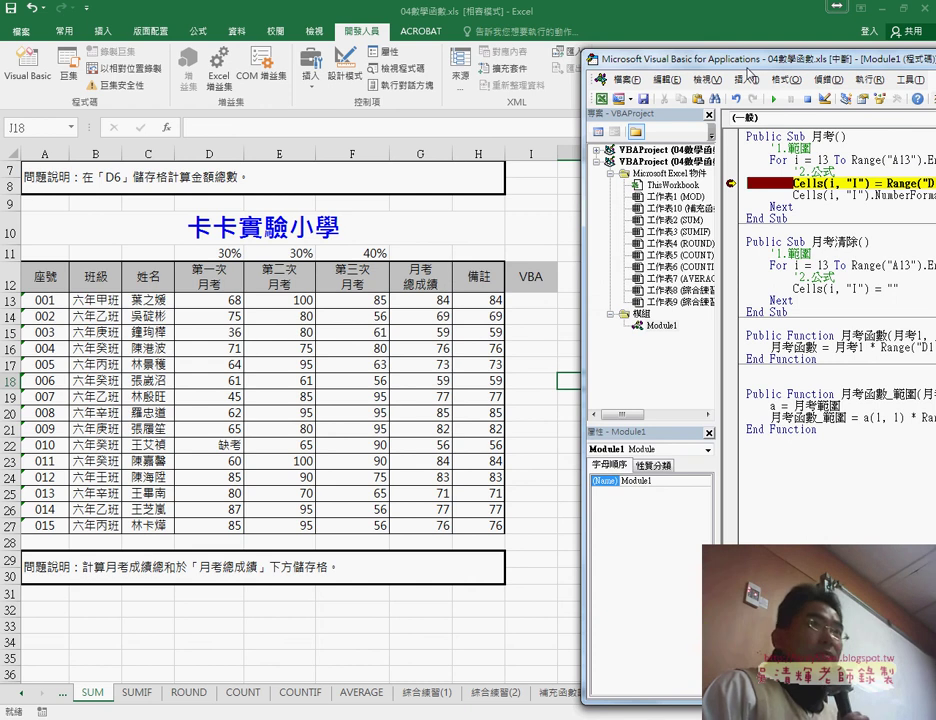
Step: Step through the loop with F8, filling I13:I20 with whole-number scores like 84, 69 and 85
{"action": "key", "text": "F8"}
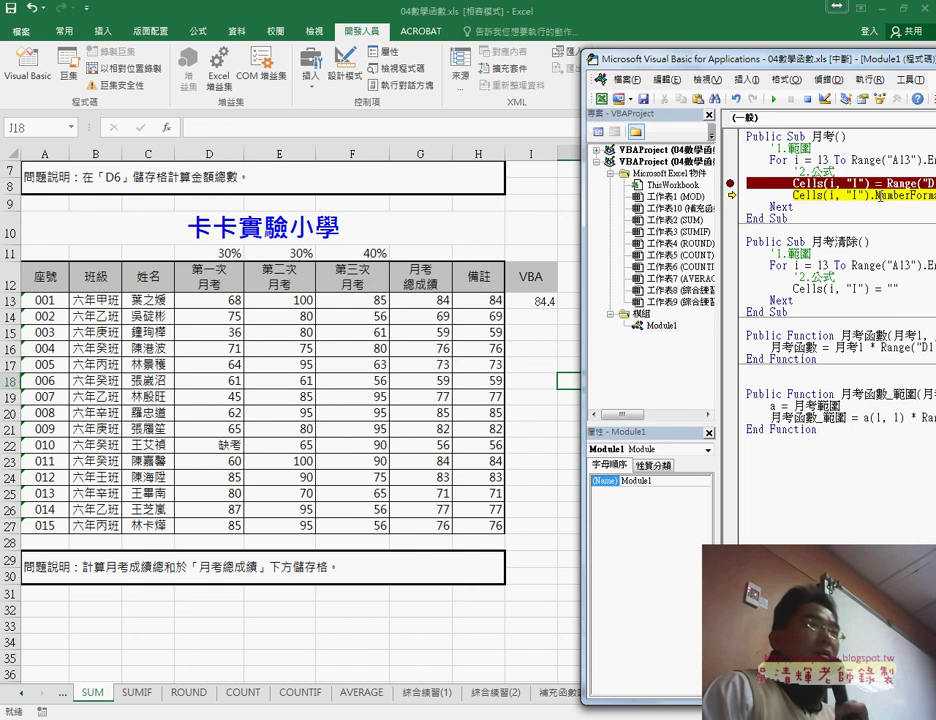
{"action": "key", "text": "F8"}
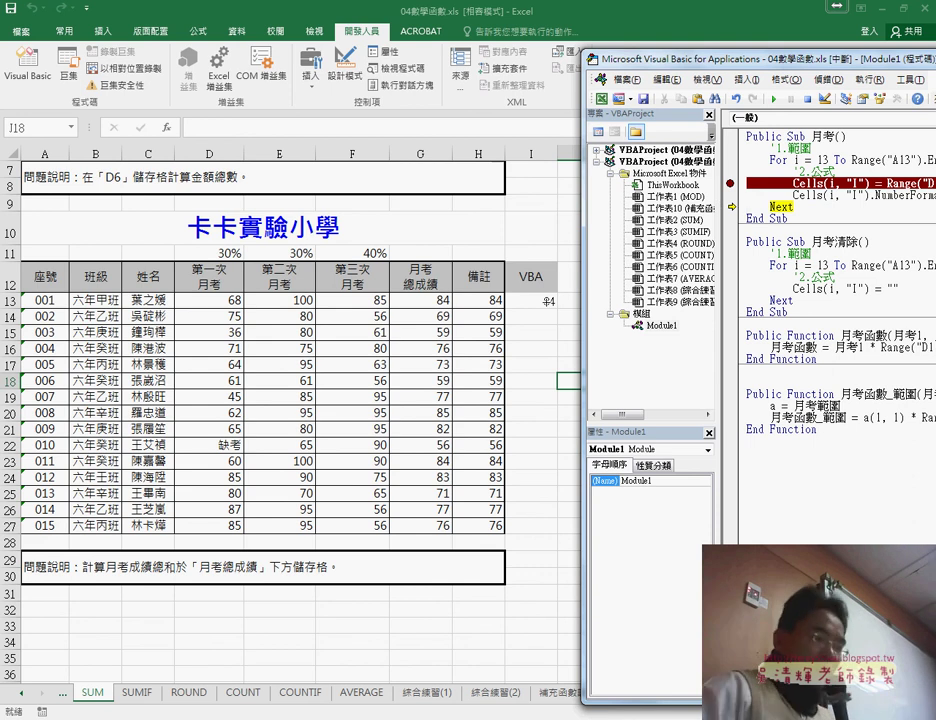
{"action": "key", "text": "F8"}
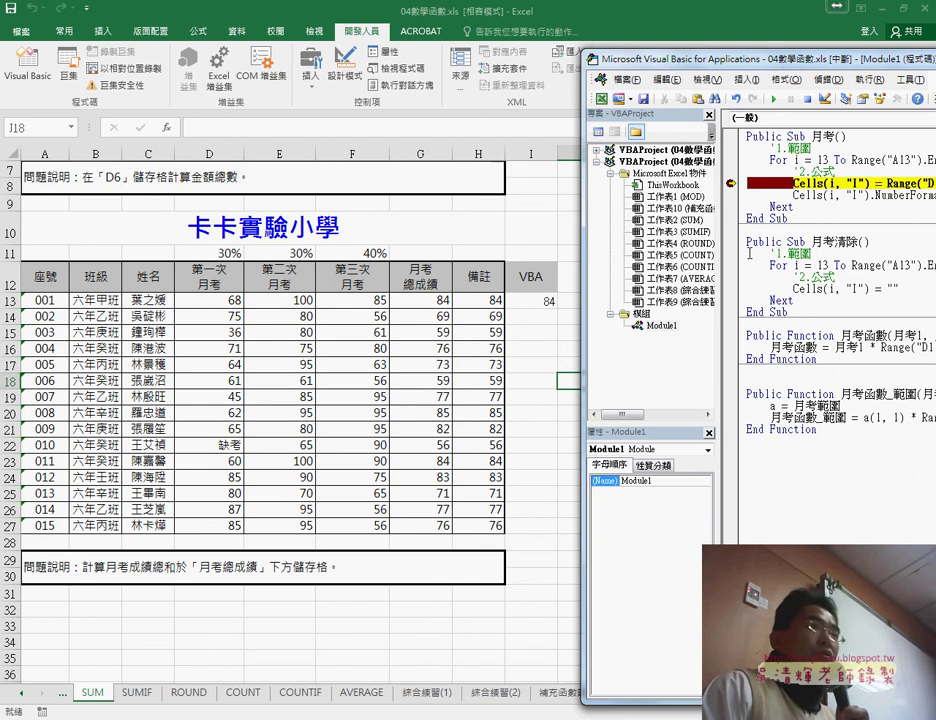
{"action": "key", "text": "F8"}
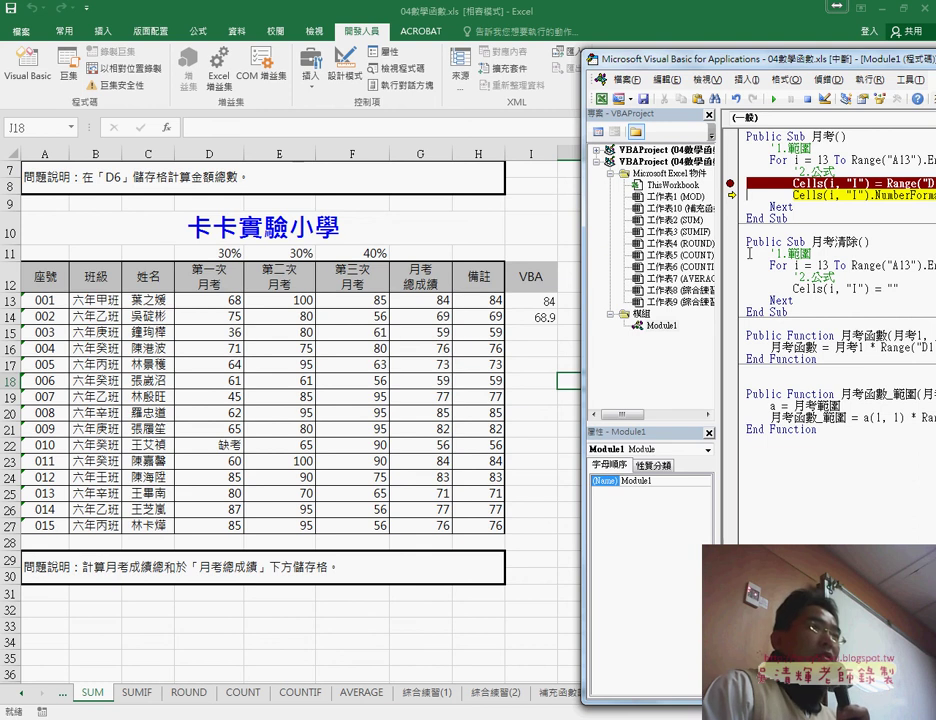
{"action": "key", "text": "F8"}
{"action": "key", "text": "F8"}
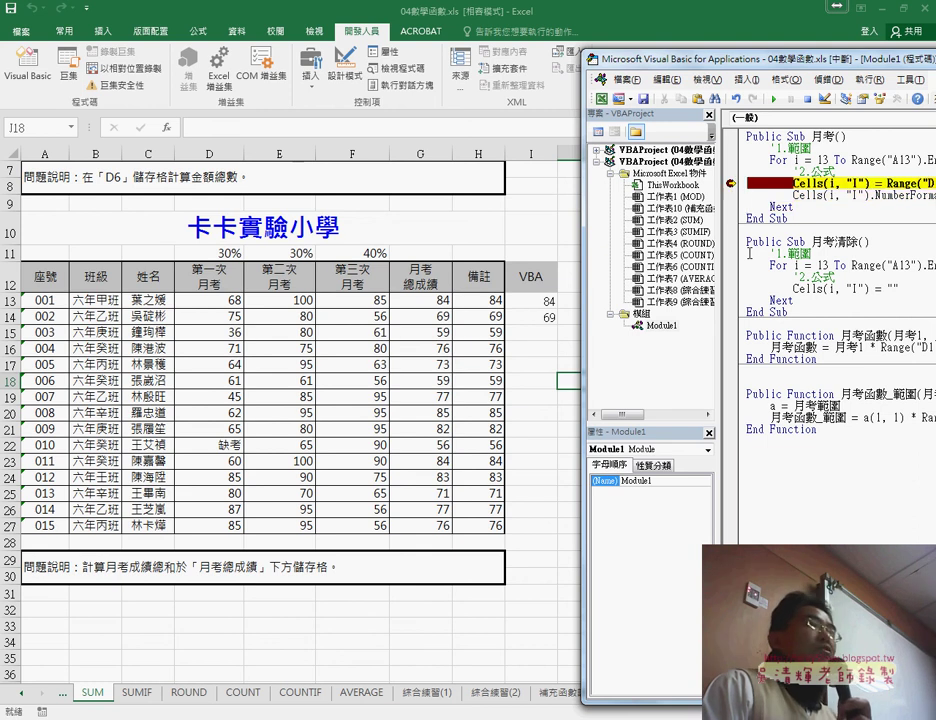
{"action": "key", "text": "F8"}
{"action": "key", "text": "F8"}
{"action": "key", "text": "F8"}
{"action": "key", "text": "F8"}
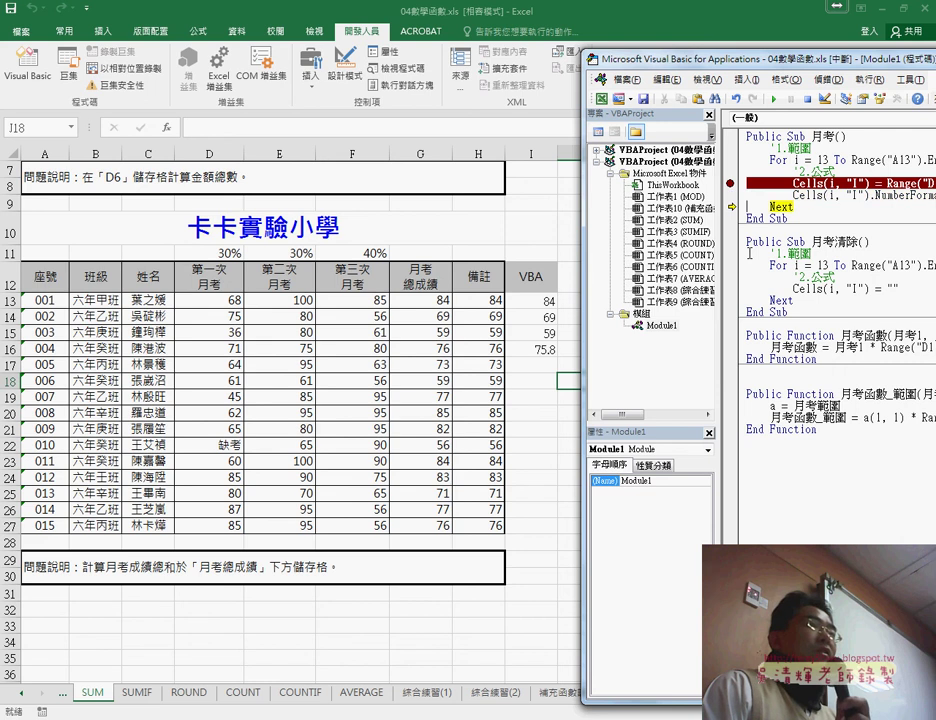
{"action": "key", "text": "F8"}
{"action": "key", "text": "F8"}
{"action": "key", "text": "F8"}
{"action": "key", "text": "F8"}
{"action": "key", "text": "F8"}
{"action": "key", "text": "F8"}
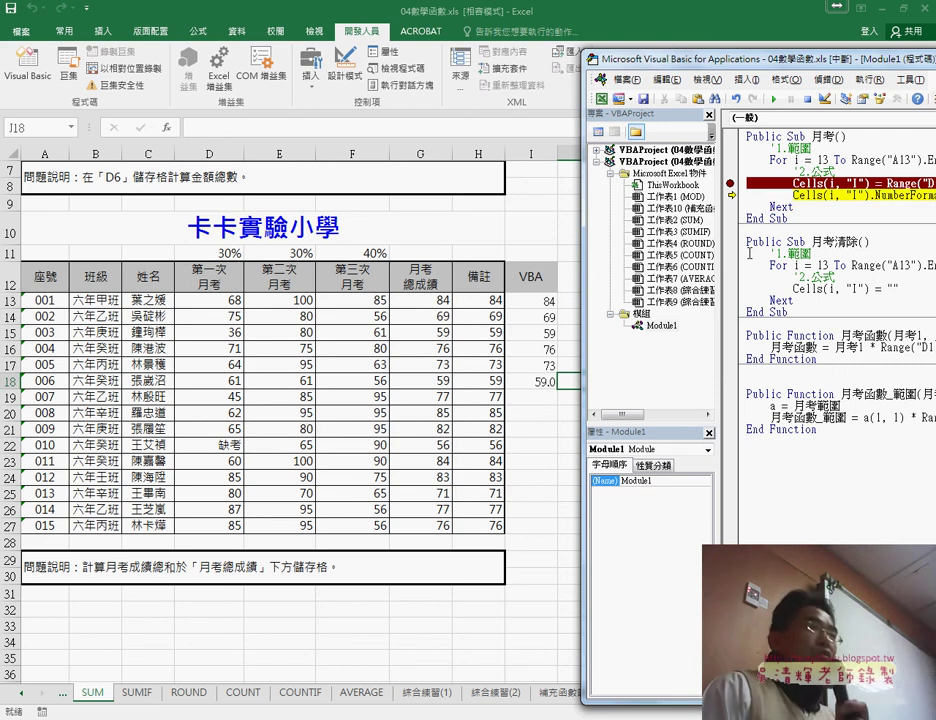
{"action": "key", "text": "F8"}
{"action": "key", "text": "F8"}
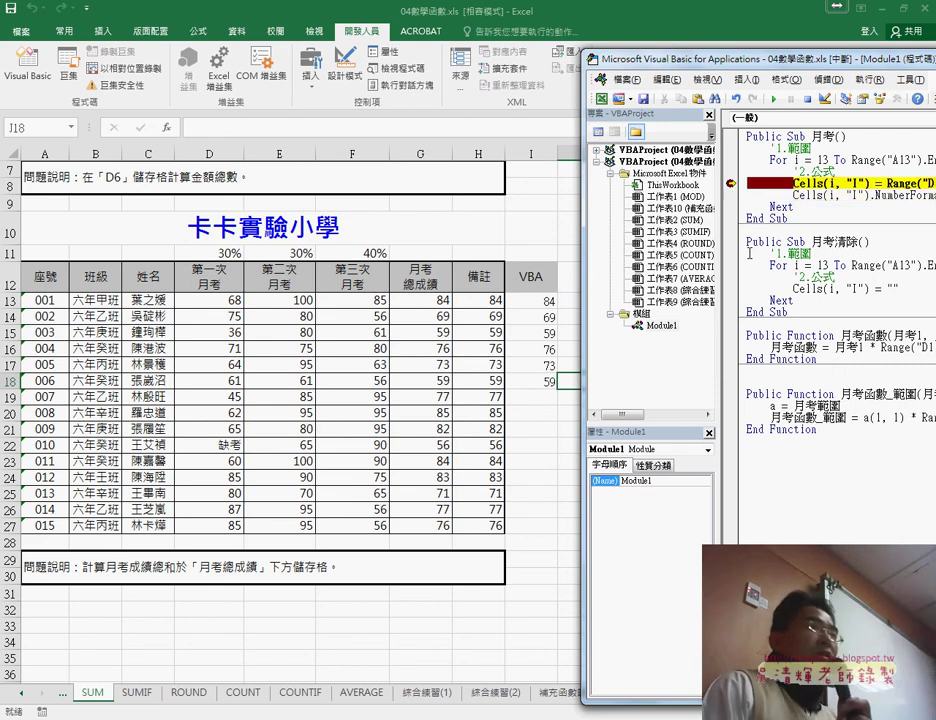
{"action": "key", "text": "F8"}
{"action": "key", "text": "F8"}
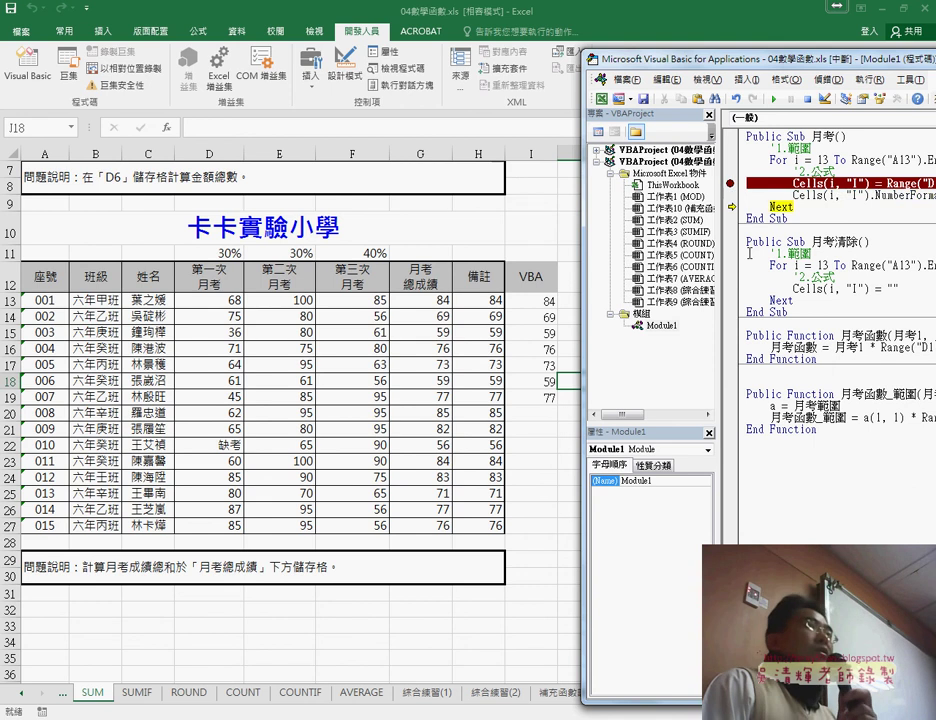
{"action": "key", "text": "F8"}
{"action": "key", "text": "F8"}
{"action": "key", "text": "F8"}
{"action": "key", "text": "F8"}
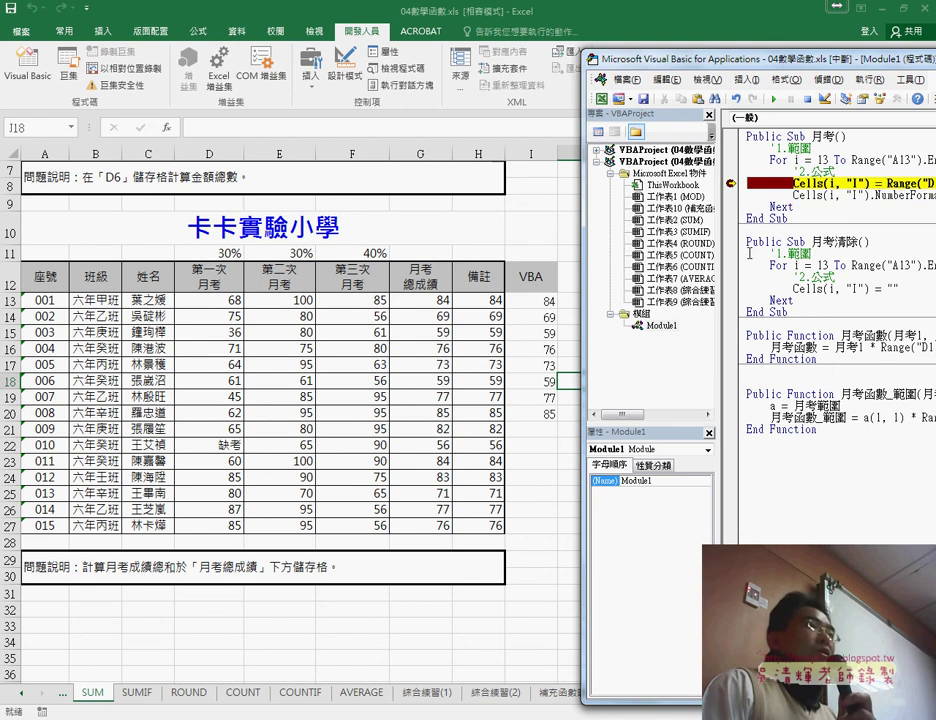
{"action": "key", "text": "F8"}
{"action": "key", "text": "F8"}
{"action": "key", "text": "F8"}
{"action": "key", "text": "F8"}
{"action": "key", "text": "F8"}
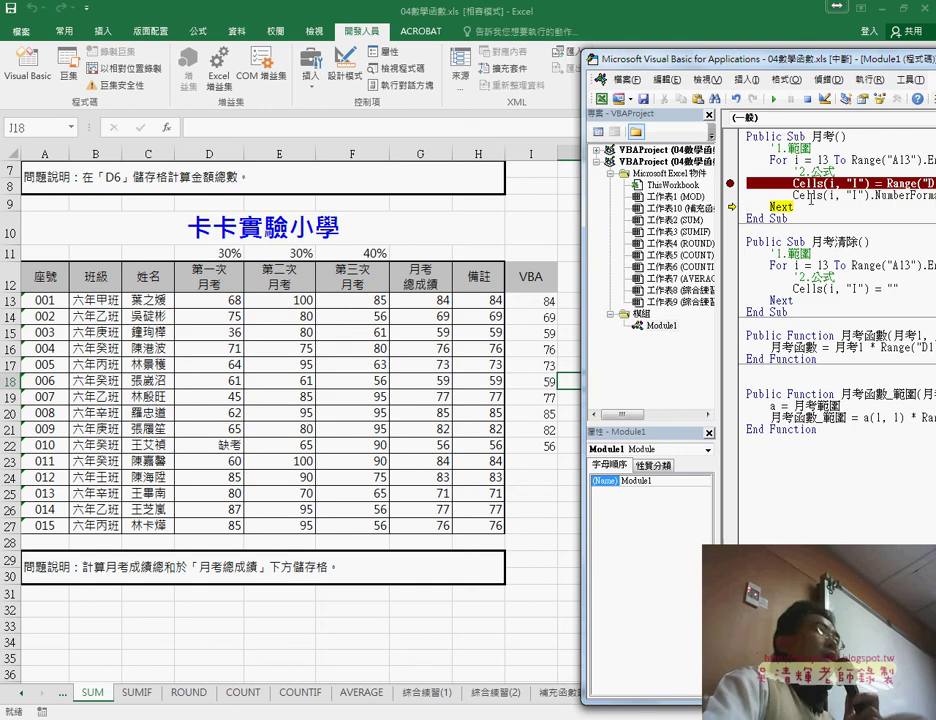
Step: Move the Cells(i, "I").NumberFormatLocal = "0" line above the score formula in the 月考 loop
{"action": "left_click_drag", "start_coordinate": [779, 61], "coordinate": [541, 61]}
{"action": "double_click", "coordinate": [541, 61]}
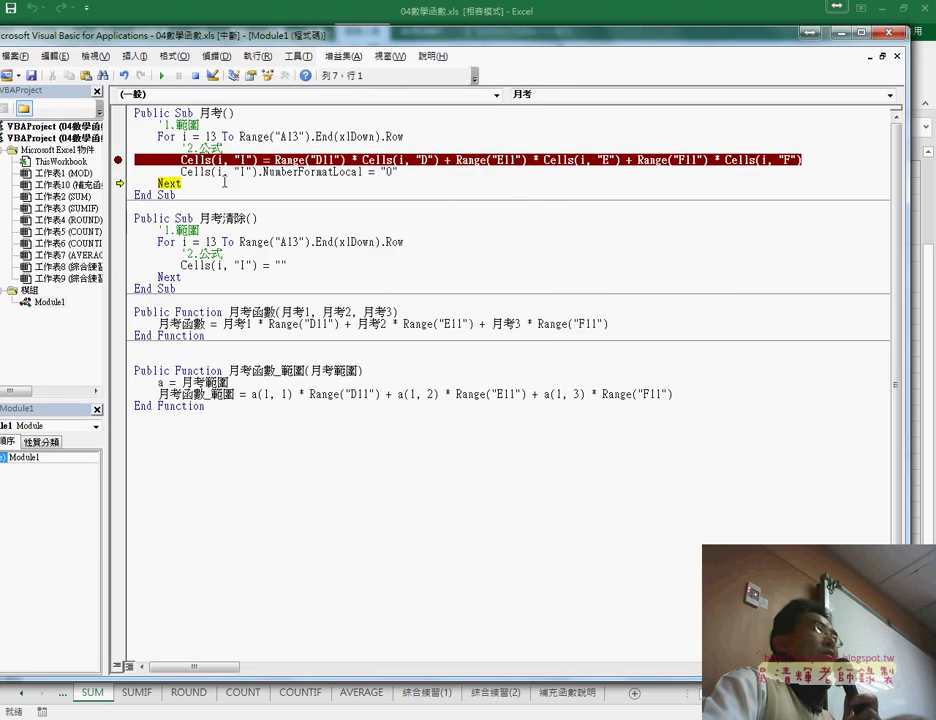
{"action": "left_click_drag", "start_coordinate": [400, 172], "coordinate": [180, 172]}
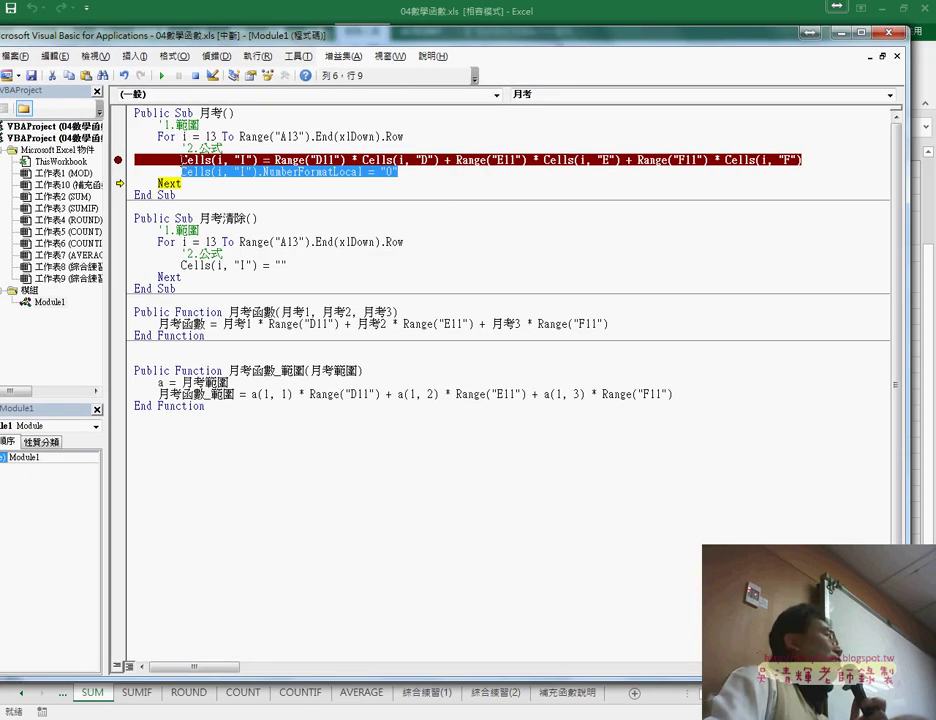
{"action": "mouse_move", "coordinate": [186, 162]}
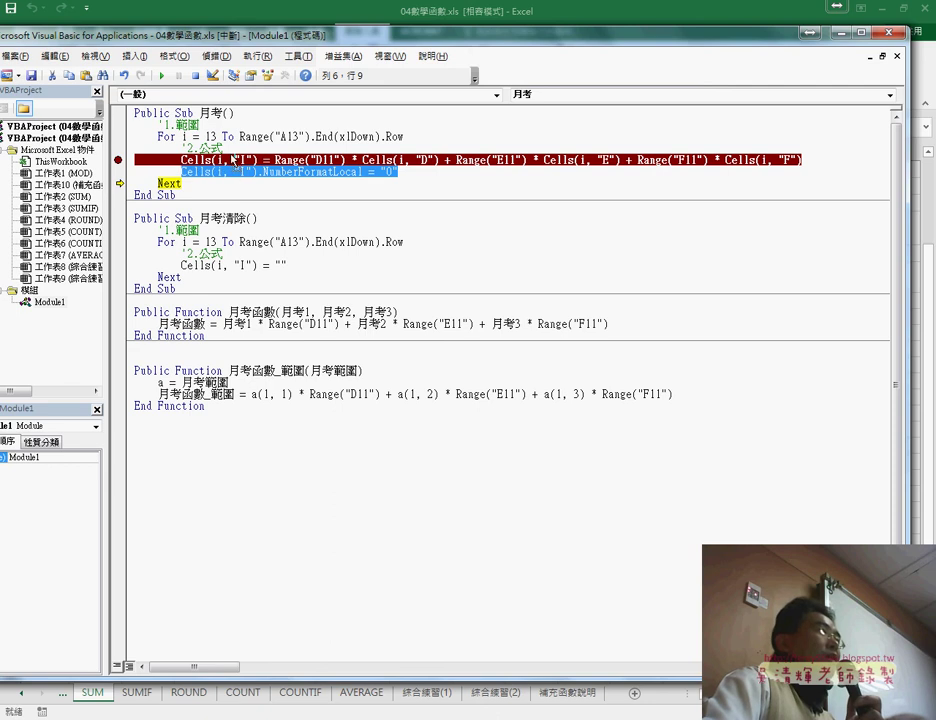
{"action": "left_click_drag", "start_coordinate": [240, 172], "coordinate": [225, 148]}
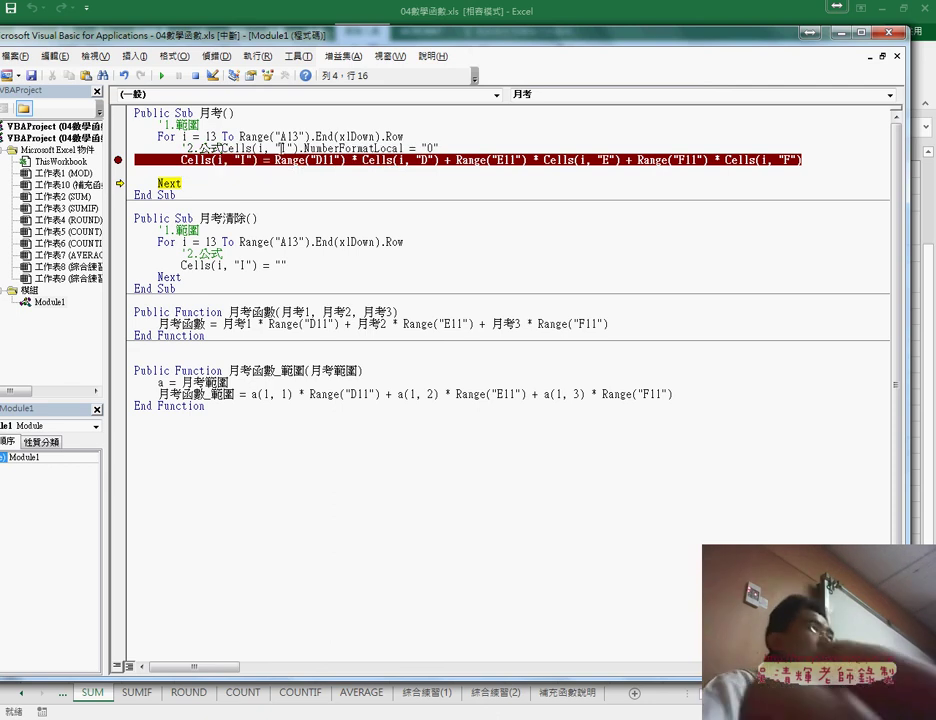
{"action": "key", "text": "Return"}
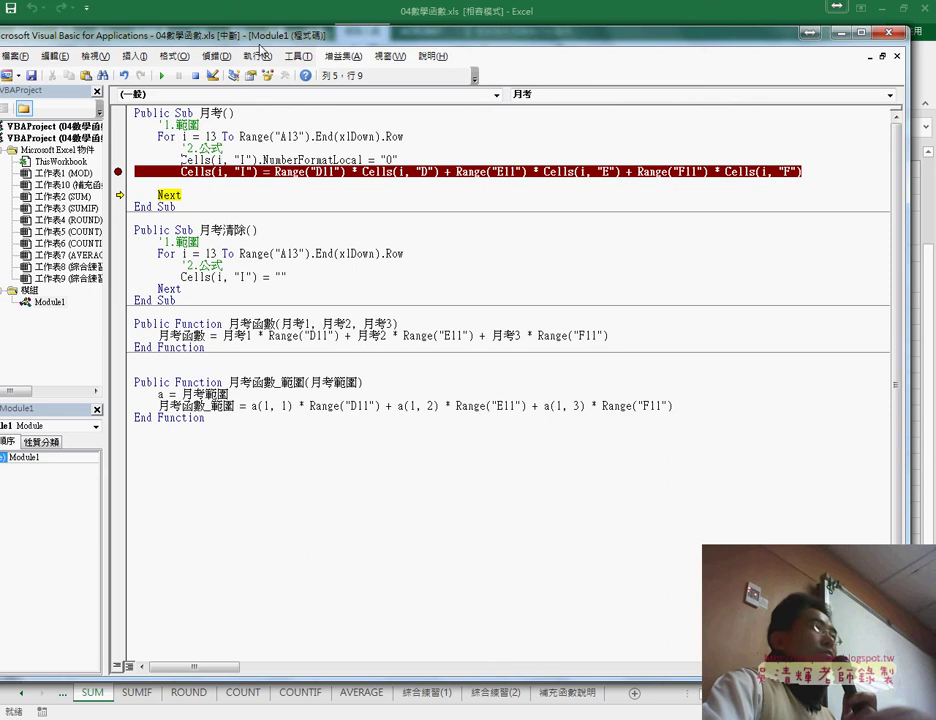
{"action": "left_click_drag", "start_coordinate": [190, 40], "coordinate": [877, 76]}
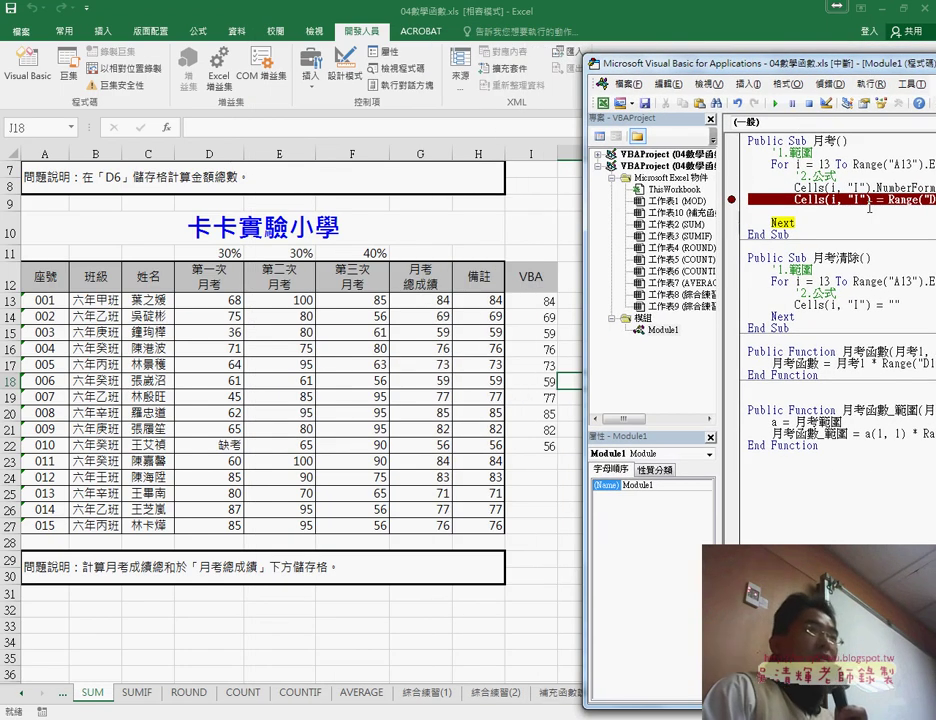
Step: Step through the remaining 月考 loop iterations, run to the end, and remove the breakpoint
{"action": "key", "text": "F8"}
{"action": "key", "text": "F8"}
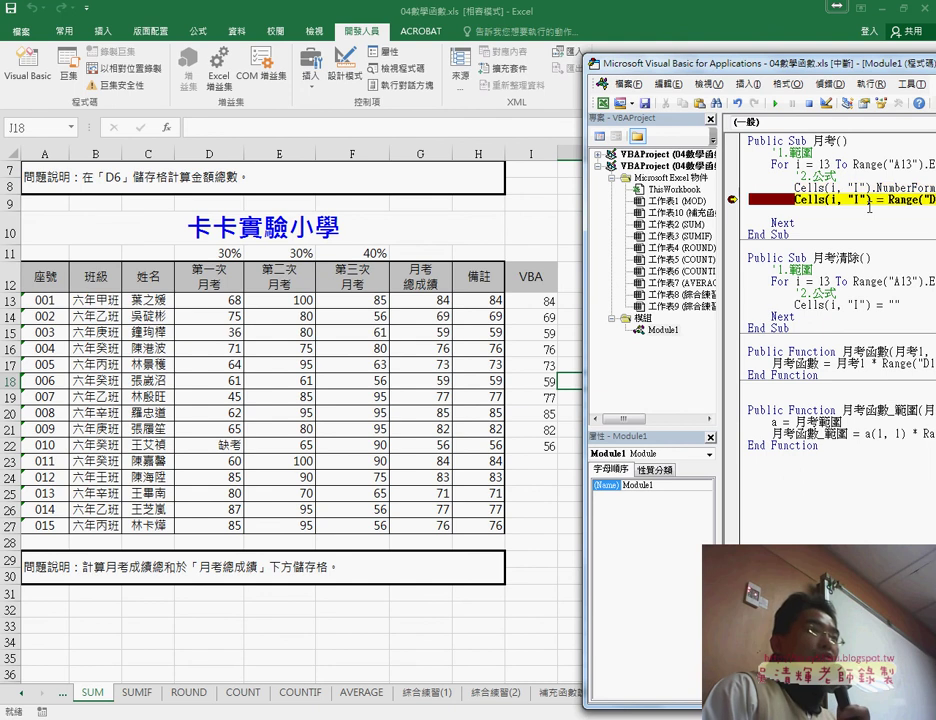
{"action": "key", "text": "F8"}
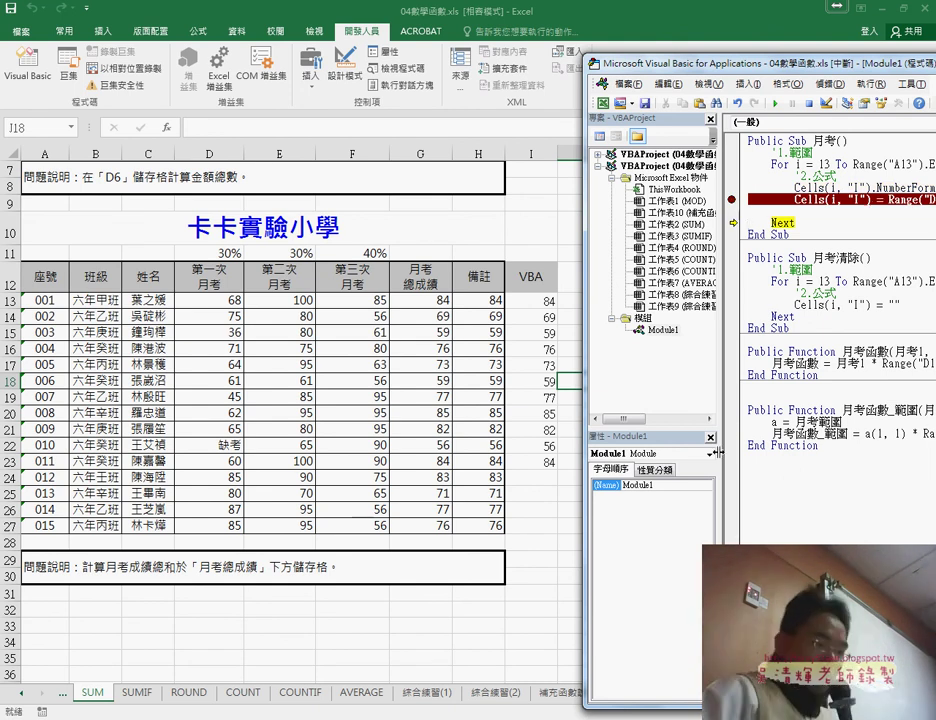
{"action": "key", "text": "F8"}
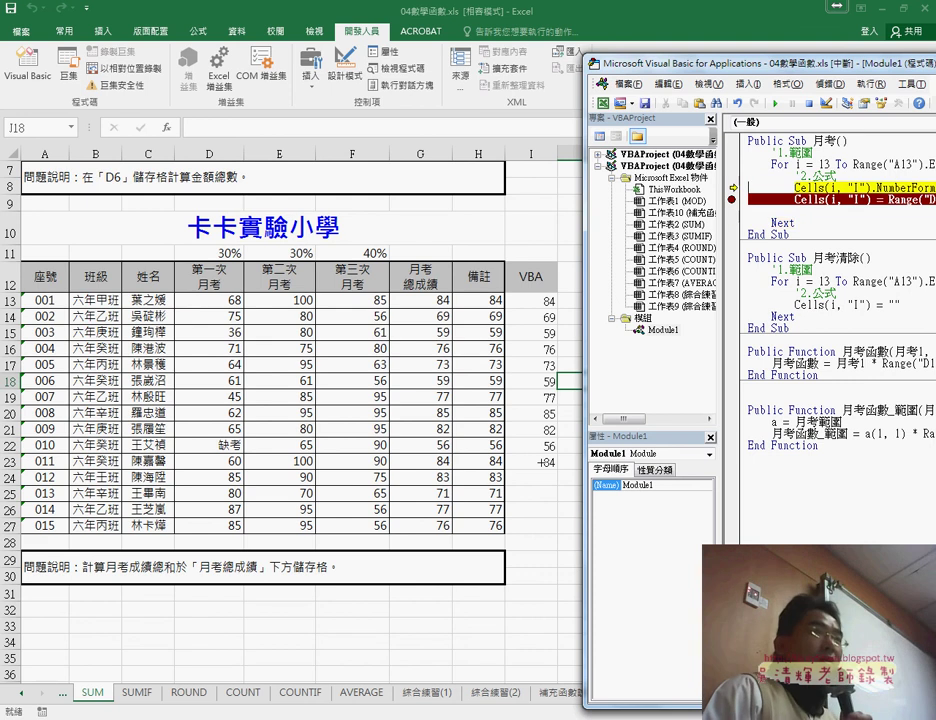
{"action": "key", "text": "F8"}
{"action": "key", "text": "F8"}
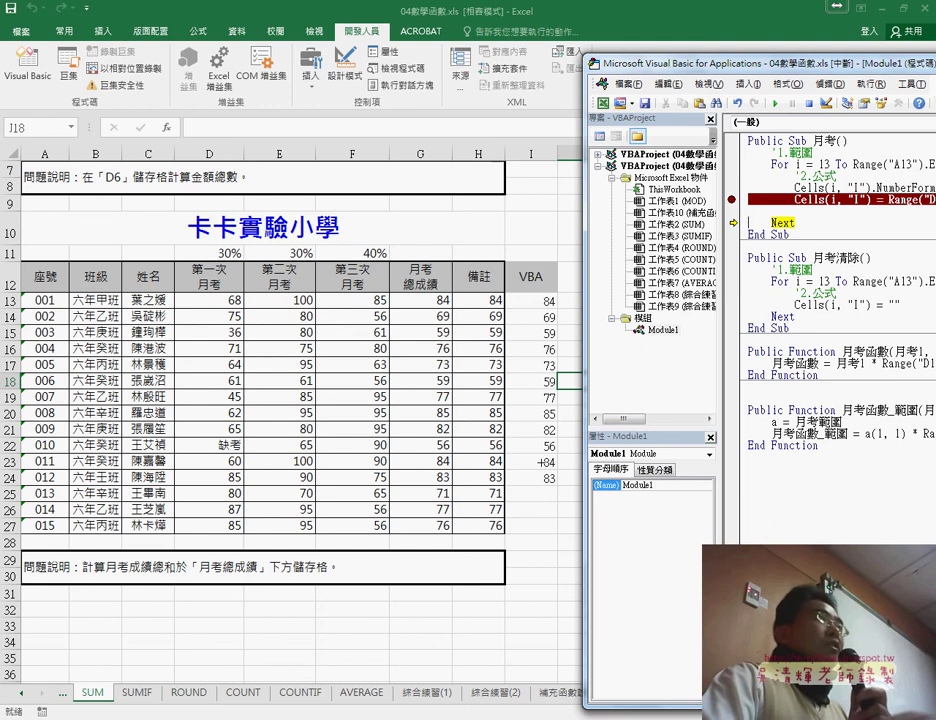
{"action": "key", "text": "F5"}
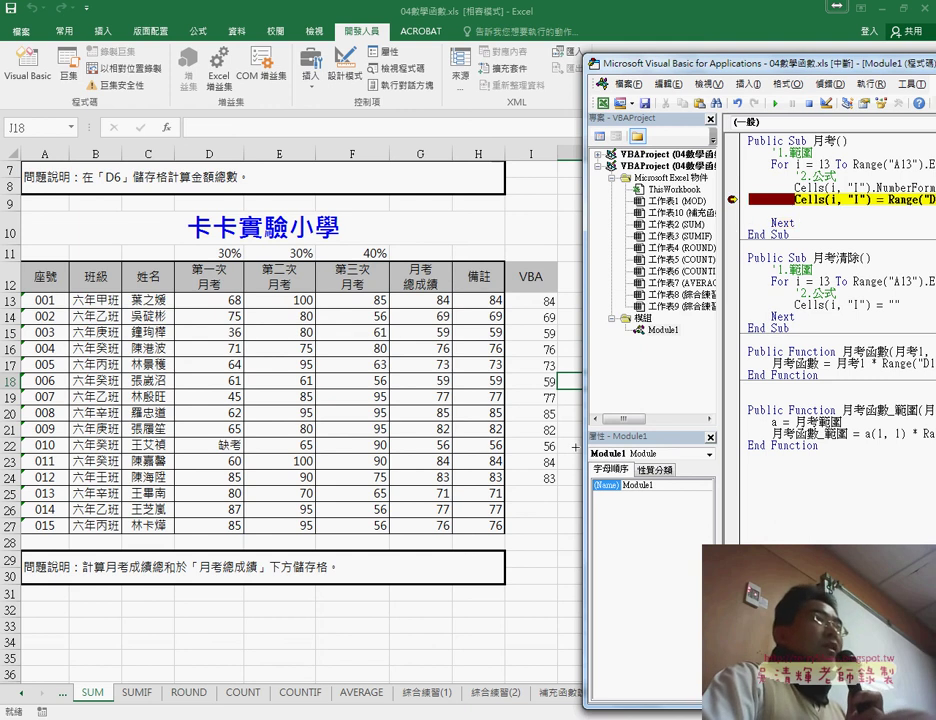
{"action": "key", "text": "F9"}
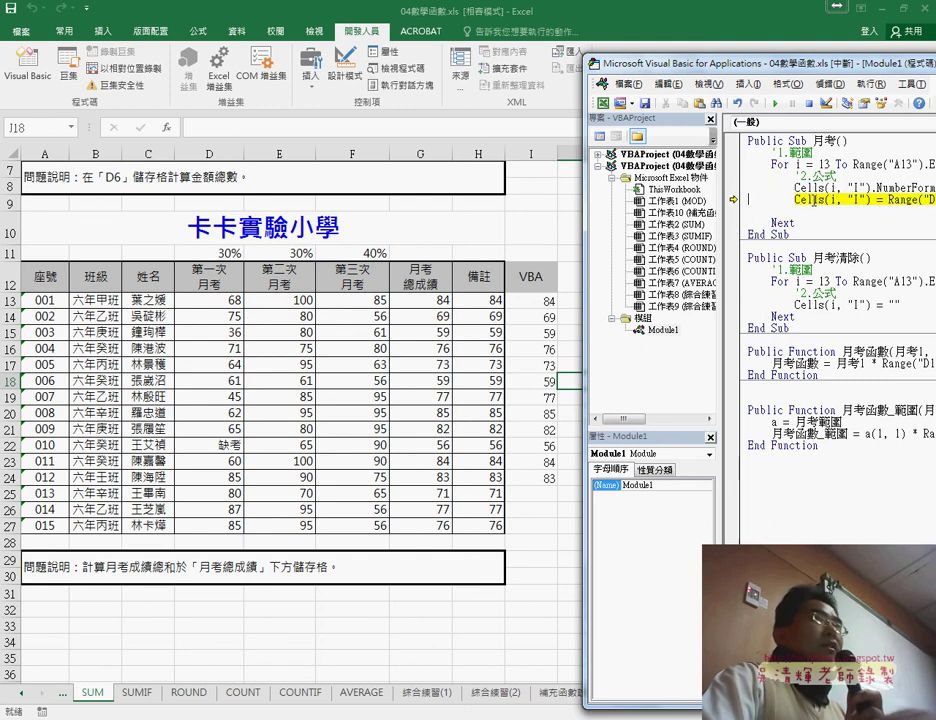
Step: Select the NumberFormatLocal line and move the code editor aside to uncover the sheet
{"action": "left_click_drag", "start_coordinate": [771, 62], "coordinate": [408, 62]}
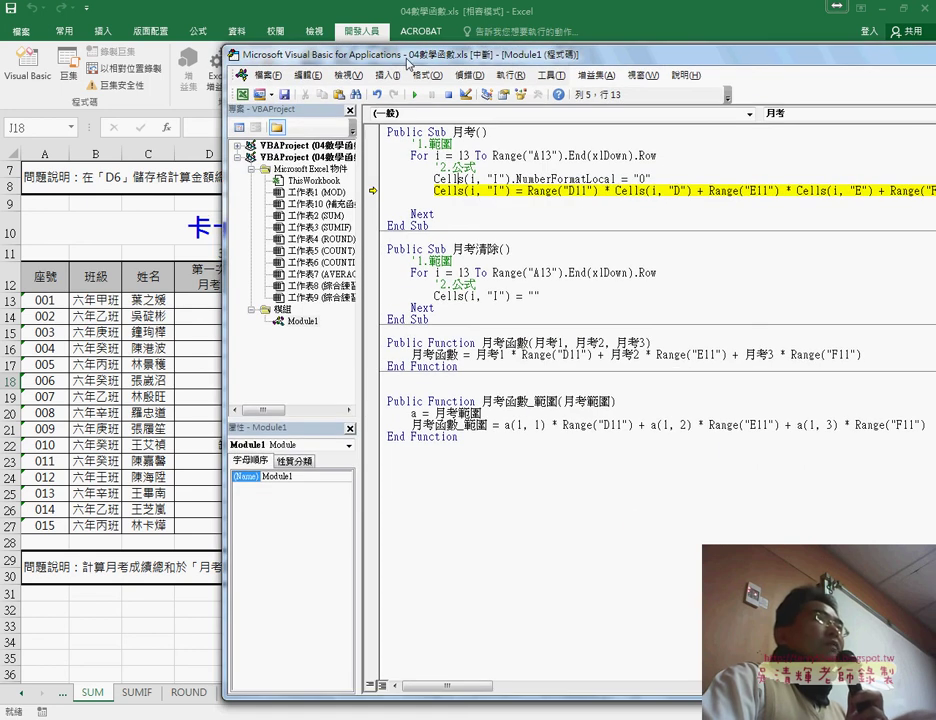
{"action": "left_click_drag", "start_coordinate": [652, 179], "coordinate": [433, 179]}
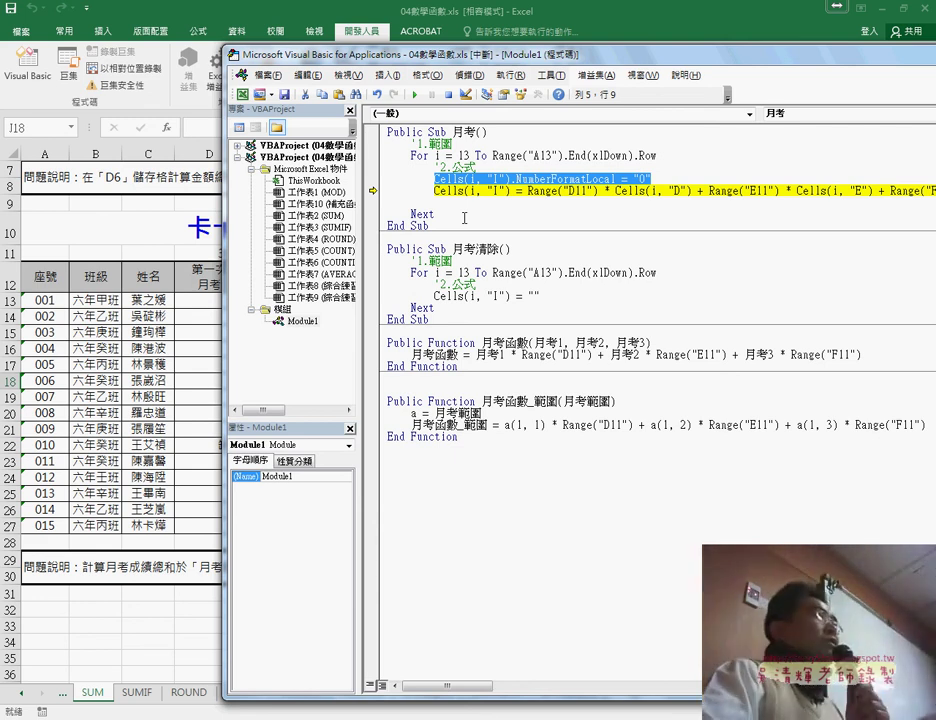
{"action": "left_click", "coordinate": [637, 8]}
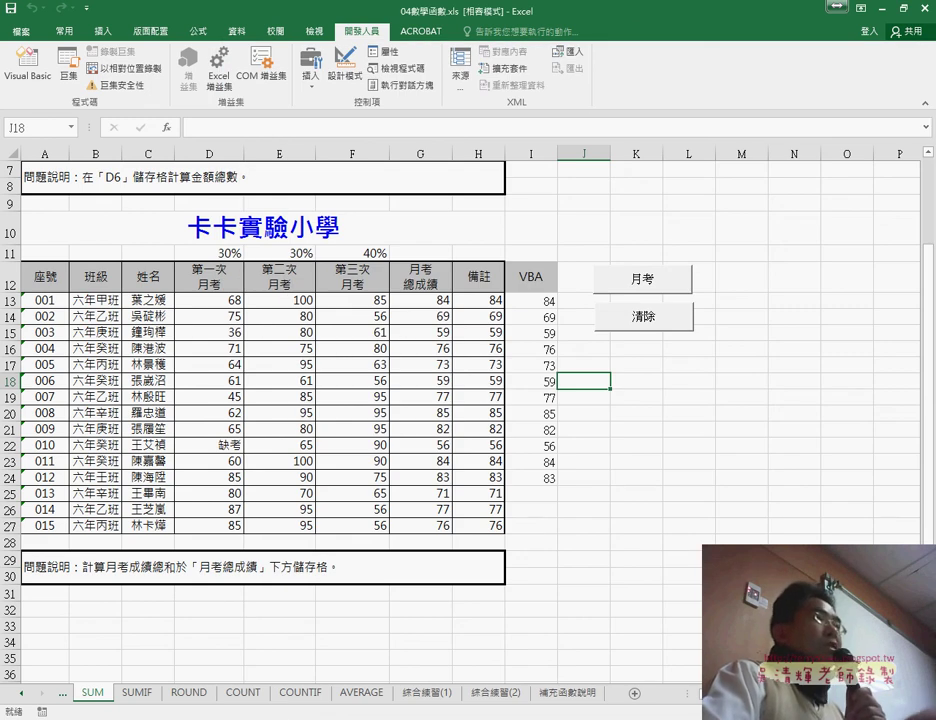
{"action": "left_click", "coordinate": [27, 60]}
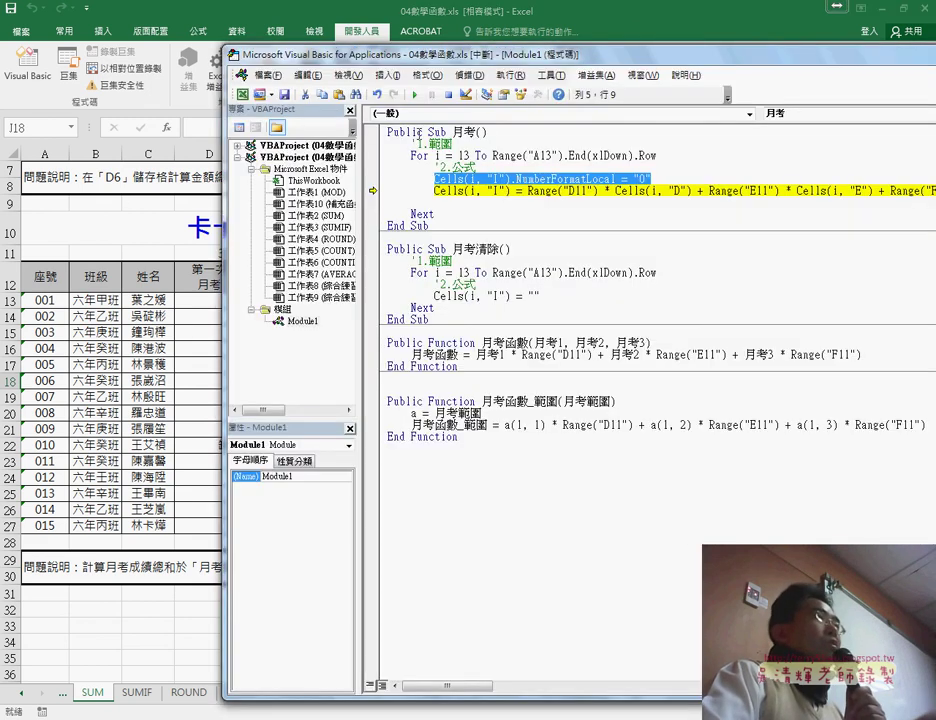
{"action": "left_click_drag", "start_coordinate": [418, 58], "coordinate": [762, 66]}
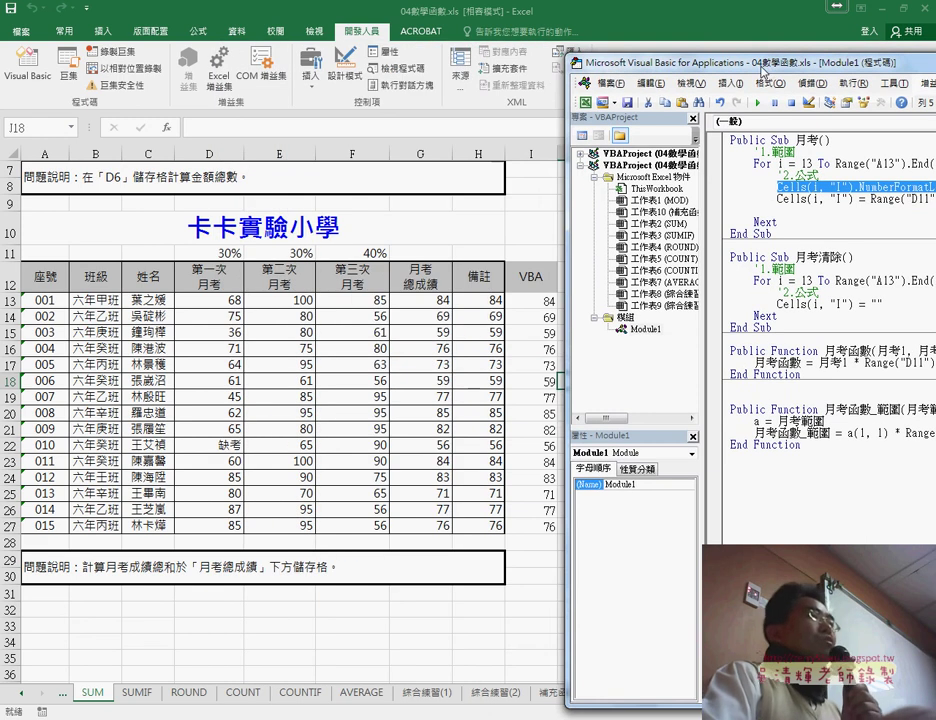
Step: Clear the VBA column with 清除 and refill it by running 月考 again
{"action": "left_click", "coordinate": [530, 349]}
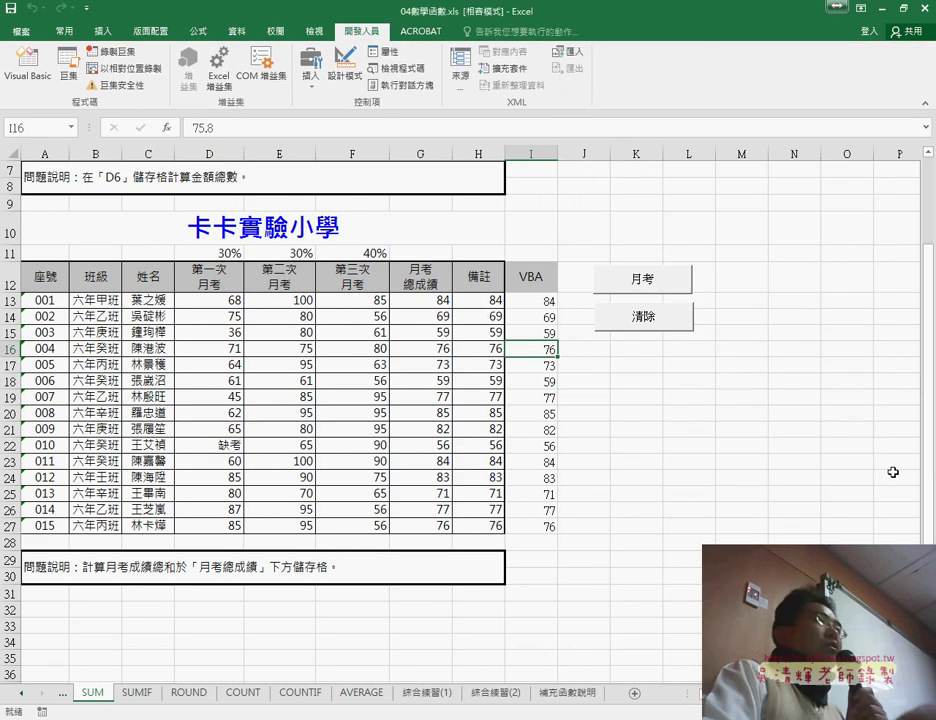
{"action": "left_click", "coordinate": [648, 318]}
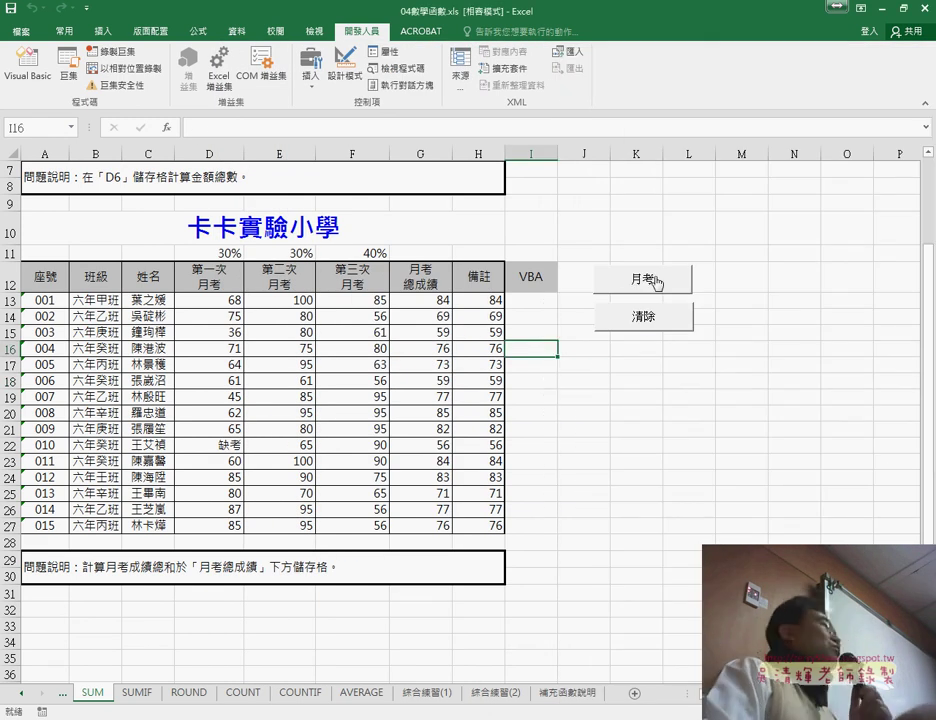
{"action": "left_click", "coordinate": [656, 283]}
{"action": "left_click", "coordinate": [652, 318]}
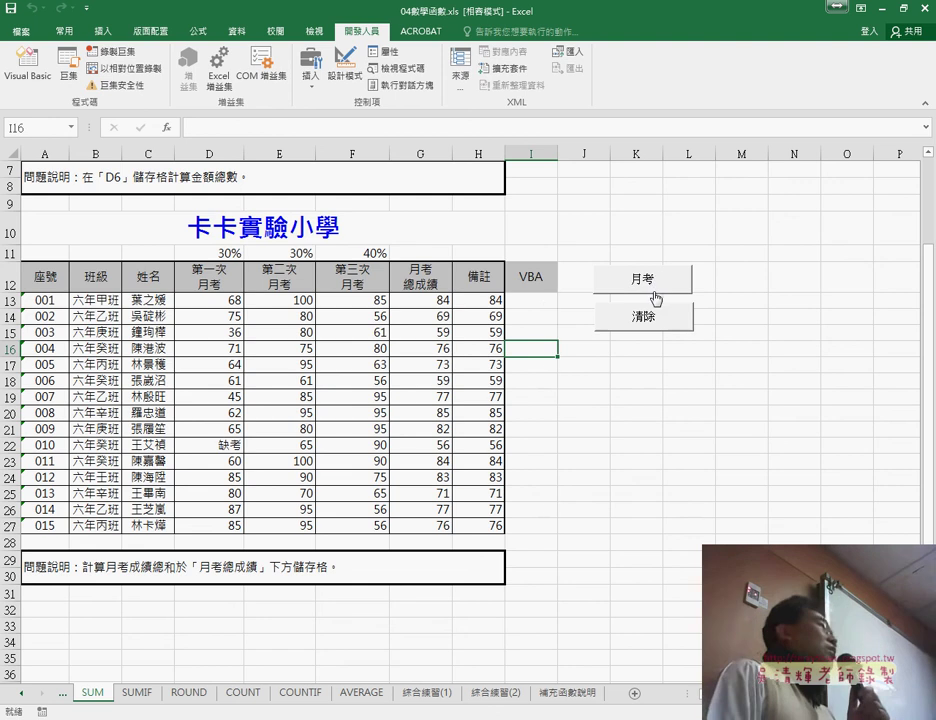
{"action": "left_click", "coordinate": [654, 284]}
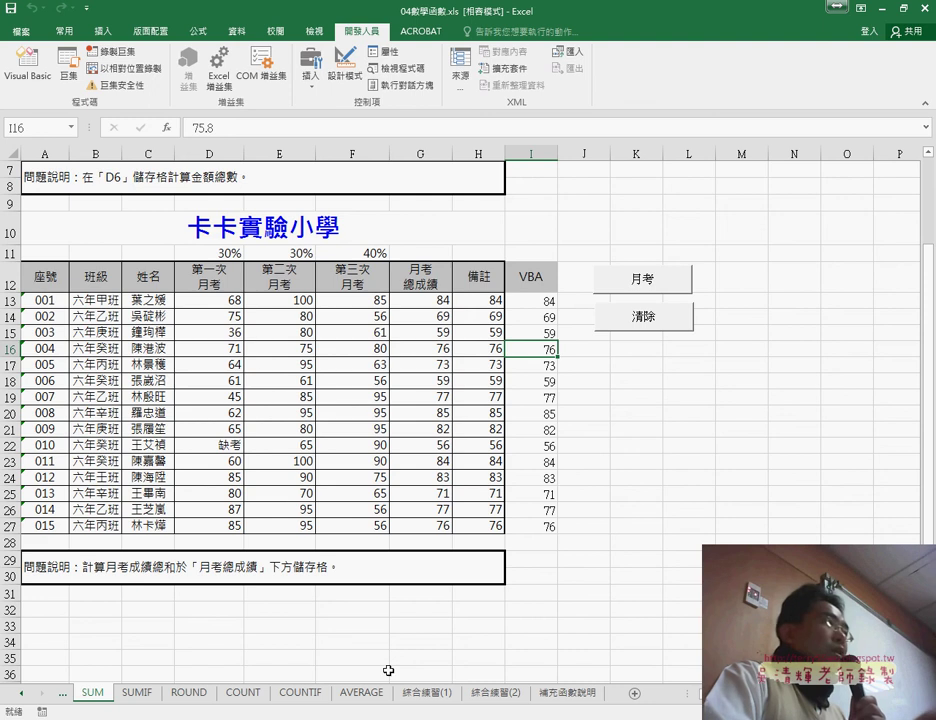
Step: Remove the "0" from the macro's NumberFormatLocal line and return to the sheet
{"action": "left_click", "coordinate": [27, 60]}
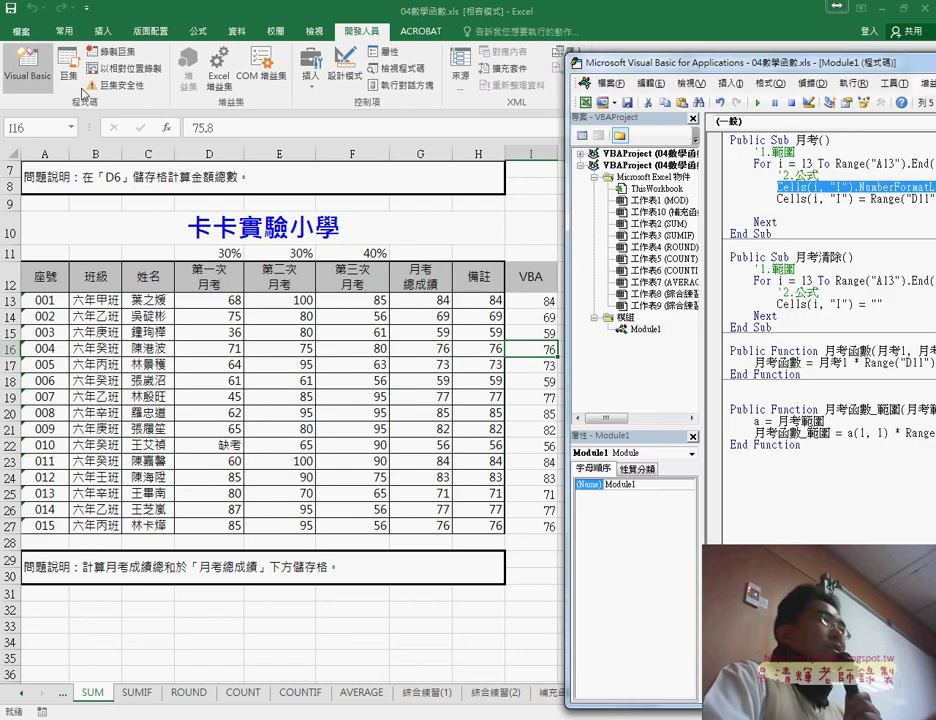
{"action": "mouse_move", "coordinate": [658, 133]}
{"action": "left_mouse_down"}
{"action": "mouse_move", "coordinate": [603, 64]}
{"action": "mouse_move", "coordinate": [236, 57]}
{"action": "left_mouse_up"}
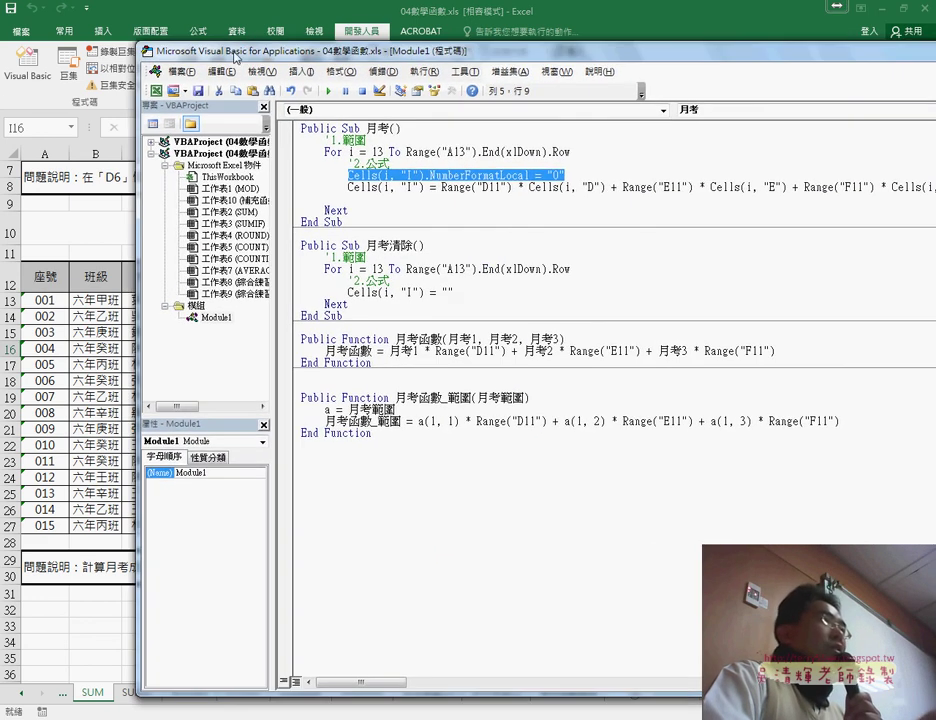
{"action": "left_click", "coordinate": [583, 178]}
{"action": "key", "text": "Left"}
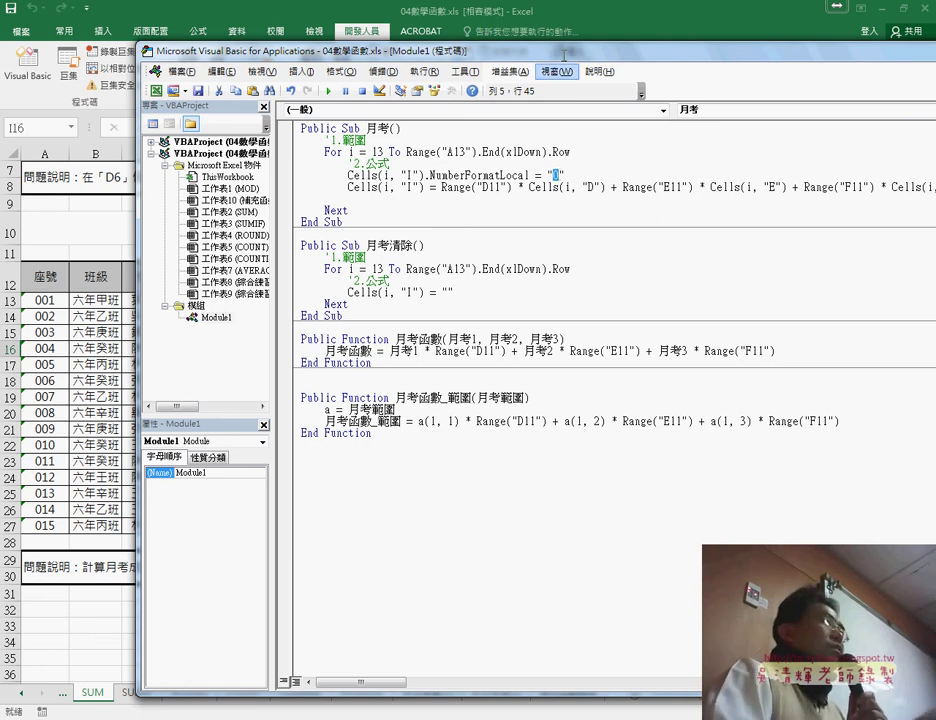
{"action": "key", "text": "alt+F11"}
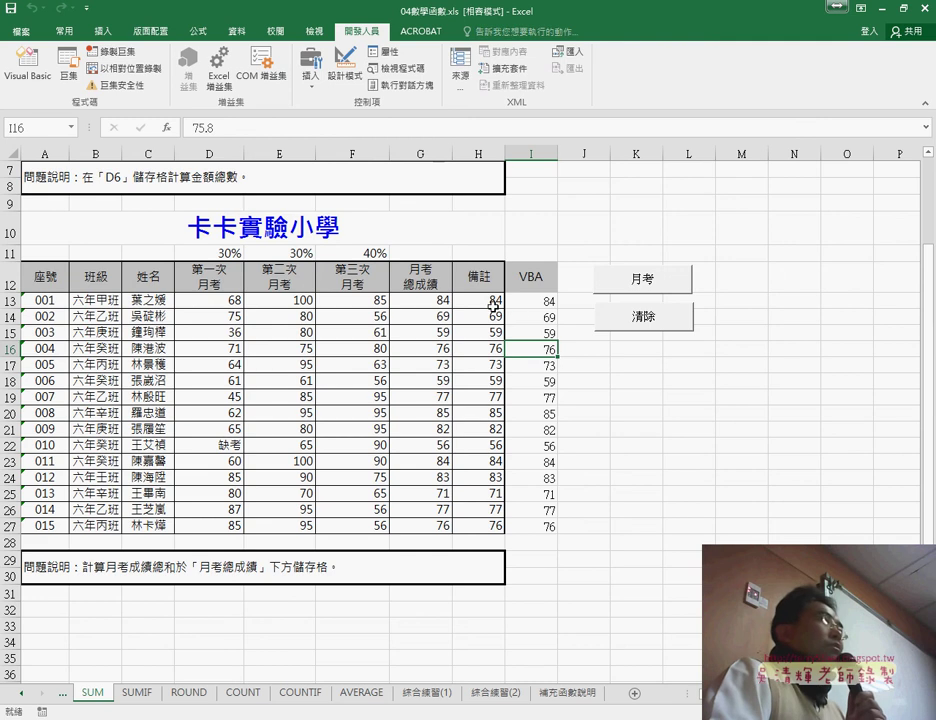
Step: Compare the fonts of H13 (微軟正黑體) and I13 (新細明體), then reopen the macro code
{"action": "left_click", "coordinate": [493, 306]}
{"action": "left_click", "coordinate": [60, 31]}
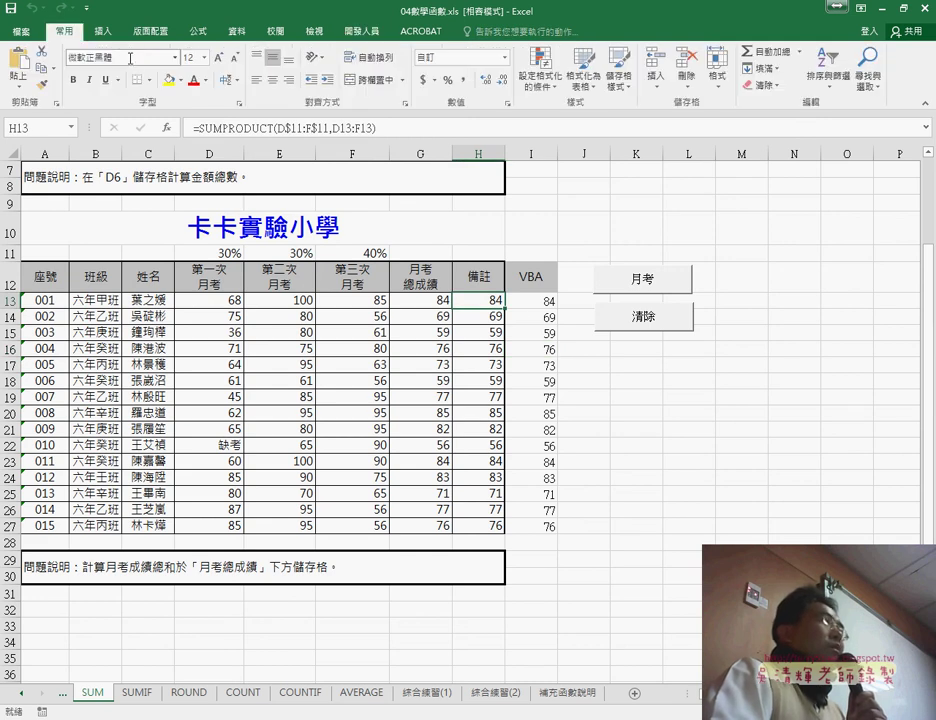
{"action": "left_click", "coordinate": [130, 58]}
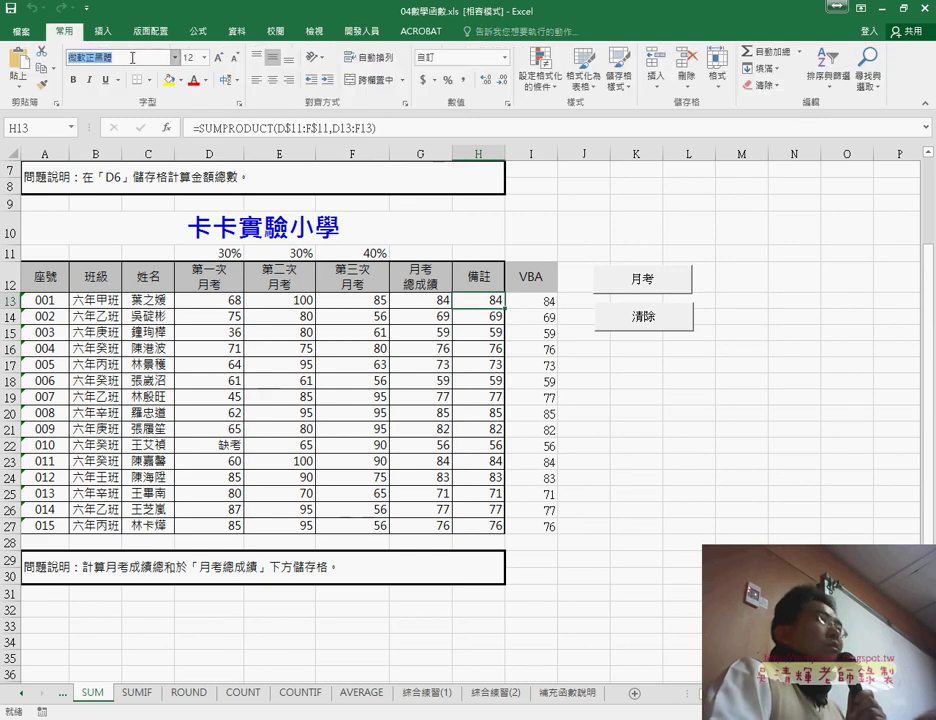
{"action": "left_click", "coordinate": [548, 302]}
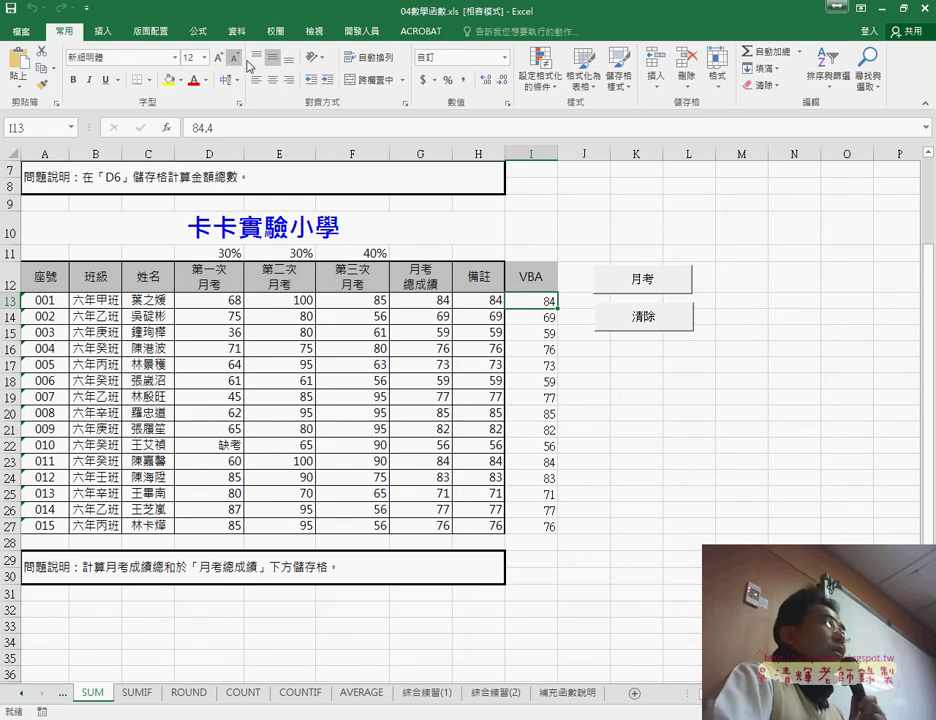
{"action": "left_click", "coordinate": [366, 31]}
{"action": "left_click", "coordinate": [26, 58]}
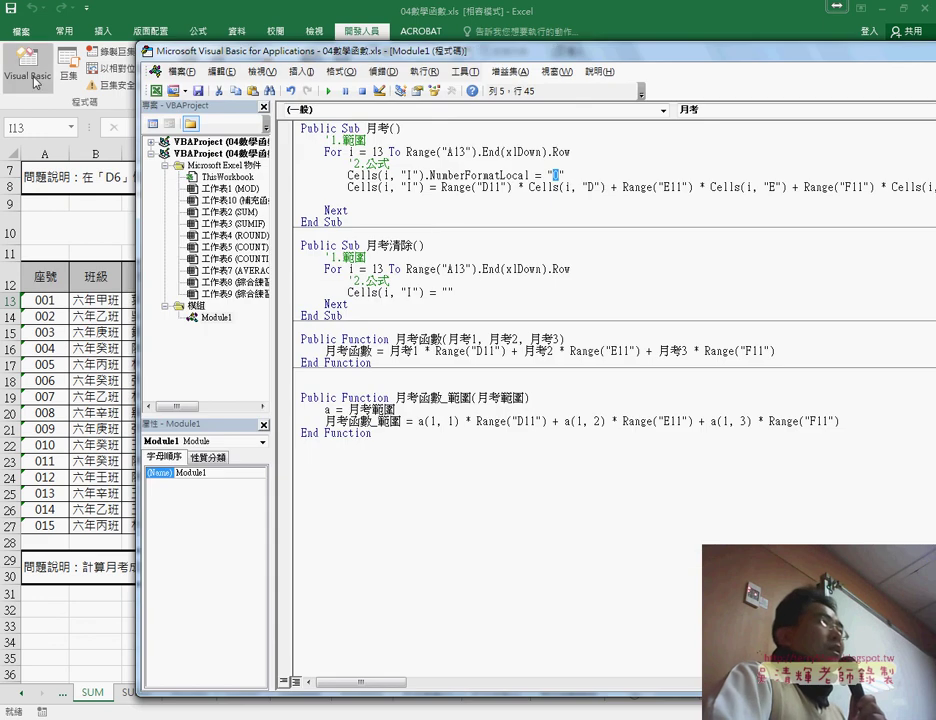
Step: Restore the "0" number format and start a cells.Font line below the score formula
{"action": "type", "text": "0"}
{"action": "left_click", "coordinate": [617, 186]}
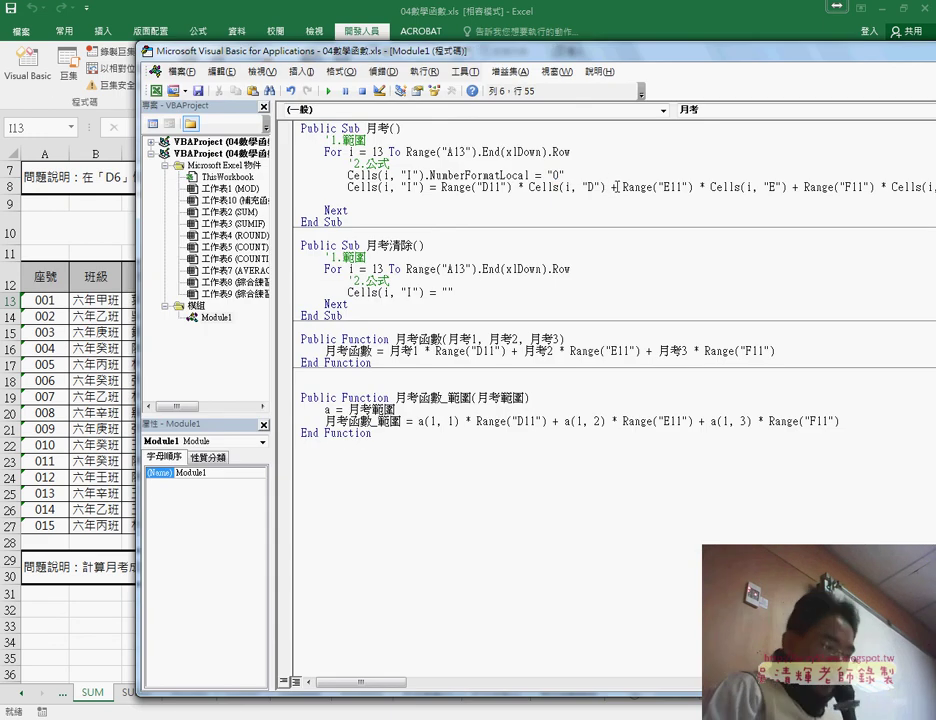
{"action": "key", "text": "Return"}
{"action": "type", "text": "ce"}
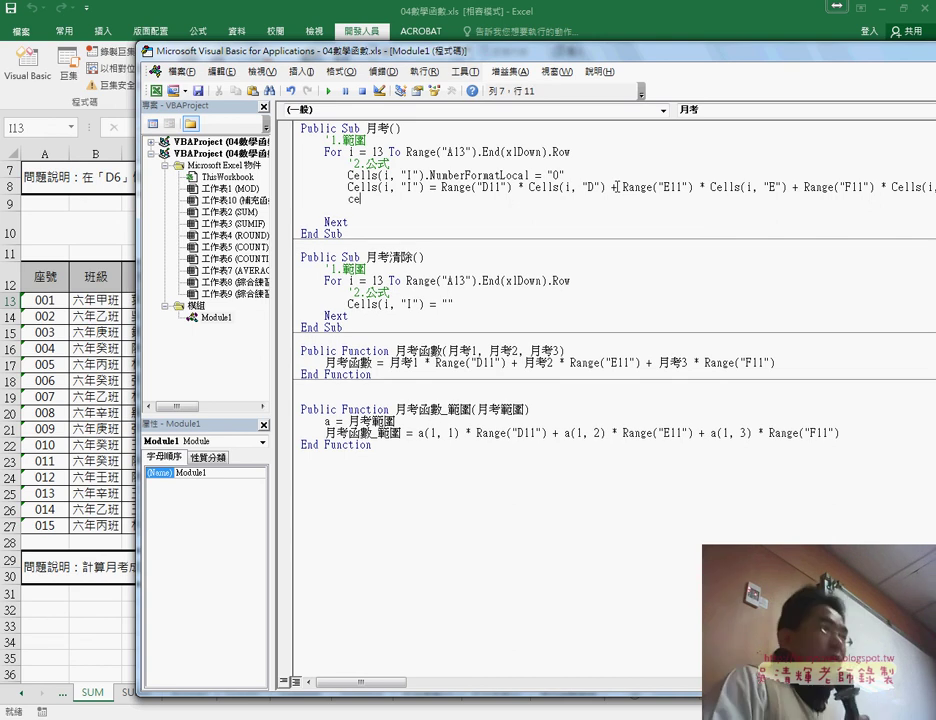
{"action": "type", "text": "lls"}
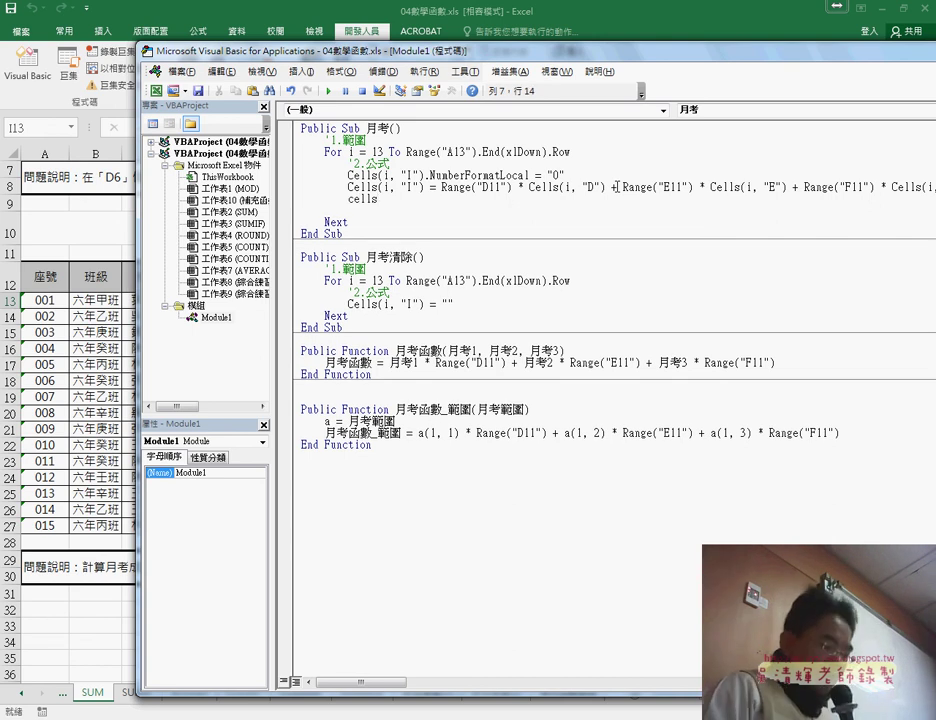
{"action": "type", "text": "."}
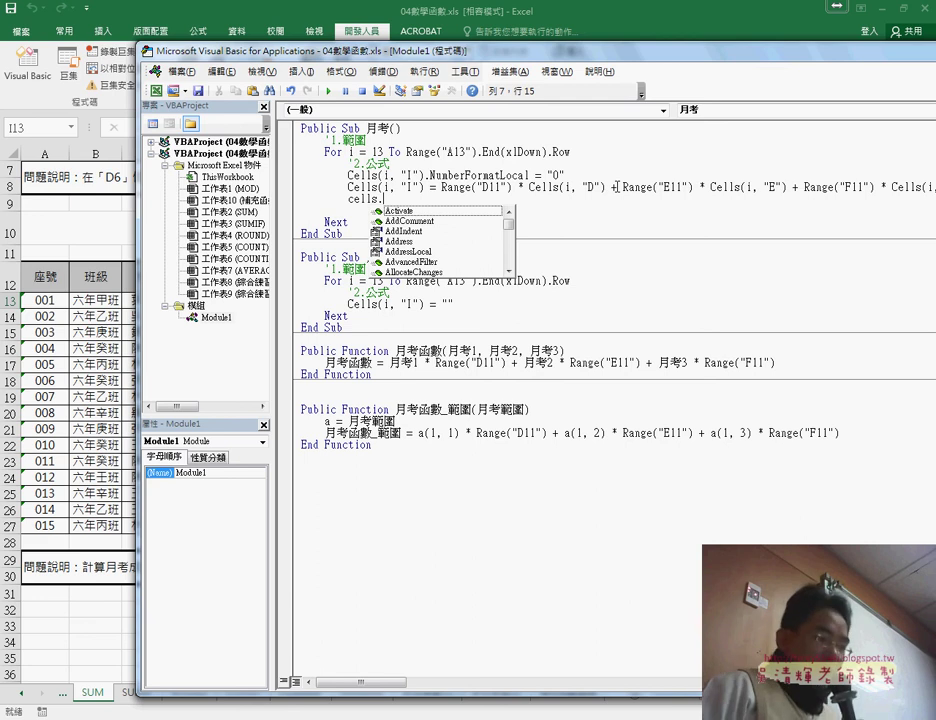
{"action": "type", "text": "fo"}
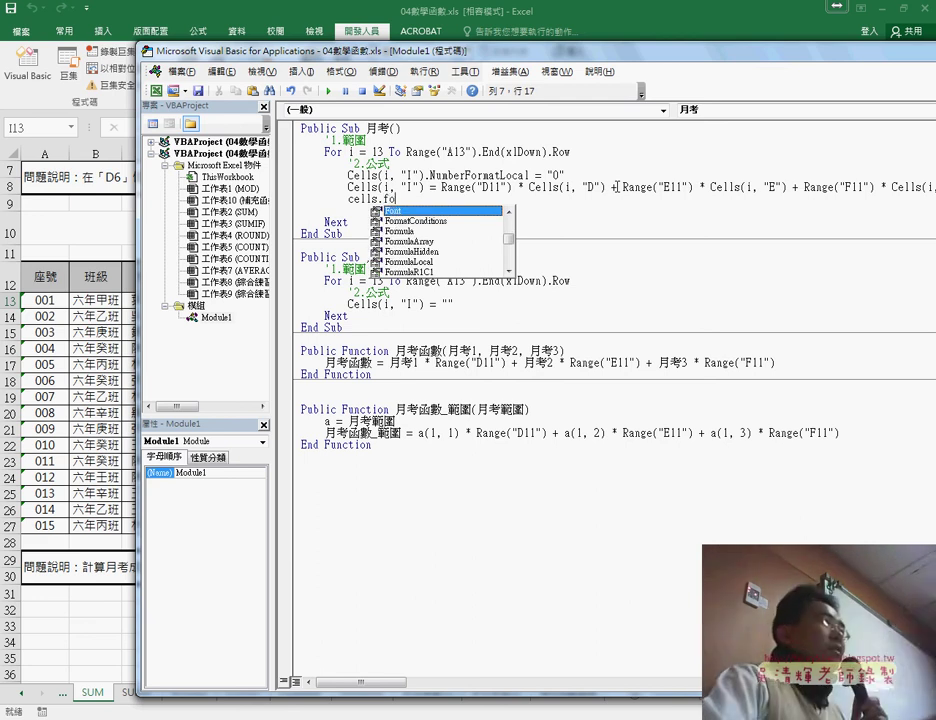
{"action": "double_click", "coordinate": [436, 211]}
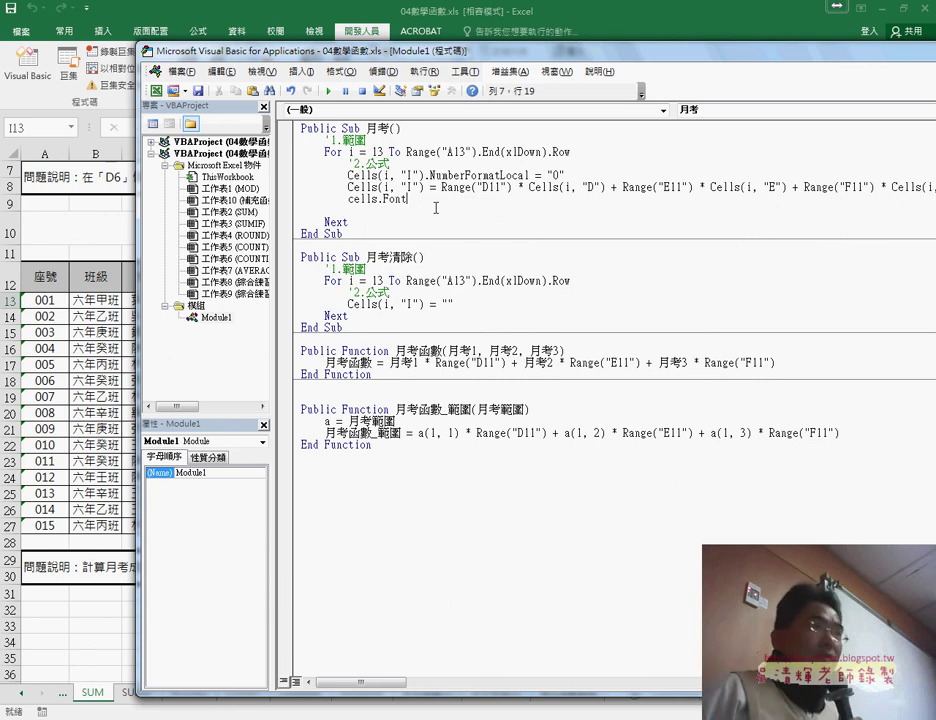
{"action": "type", "text": "."}
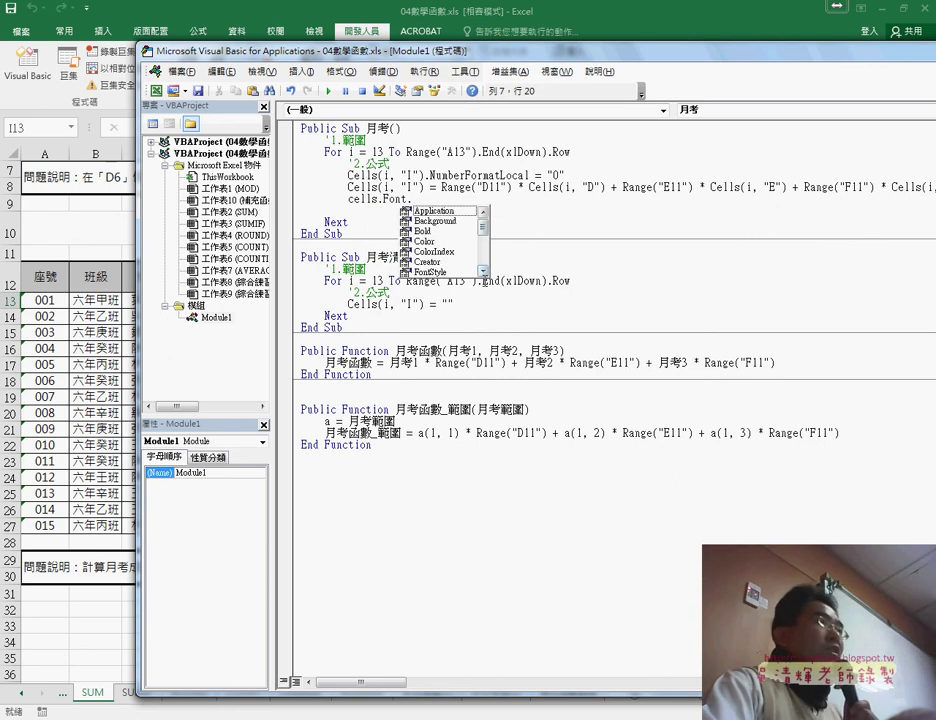
Step: Complete the new line as cells.Font.Name = "" and bring the grade sheet forward
{"action": "left_click", "coordinate": [483, 271]}
{"action": "left_click", "coordinate": [483, 271]}
{"action": "left_click", "coordinate": [483, 271]}
{"action": "left_click", "coordinate": [483, 271]}
{"action": "left_click", "coordinate": [483, 271]}
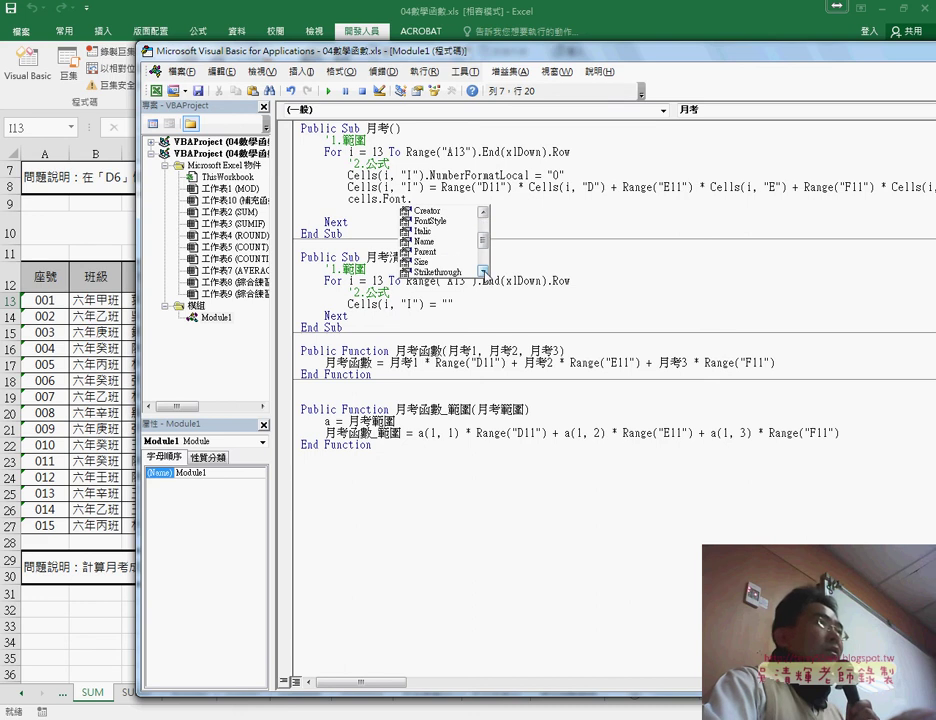
{"action": "left_click", "coordinate": [483, 271]}
{"action": "left_click", "coordinate": [483, 271]}
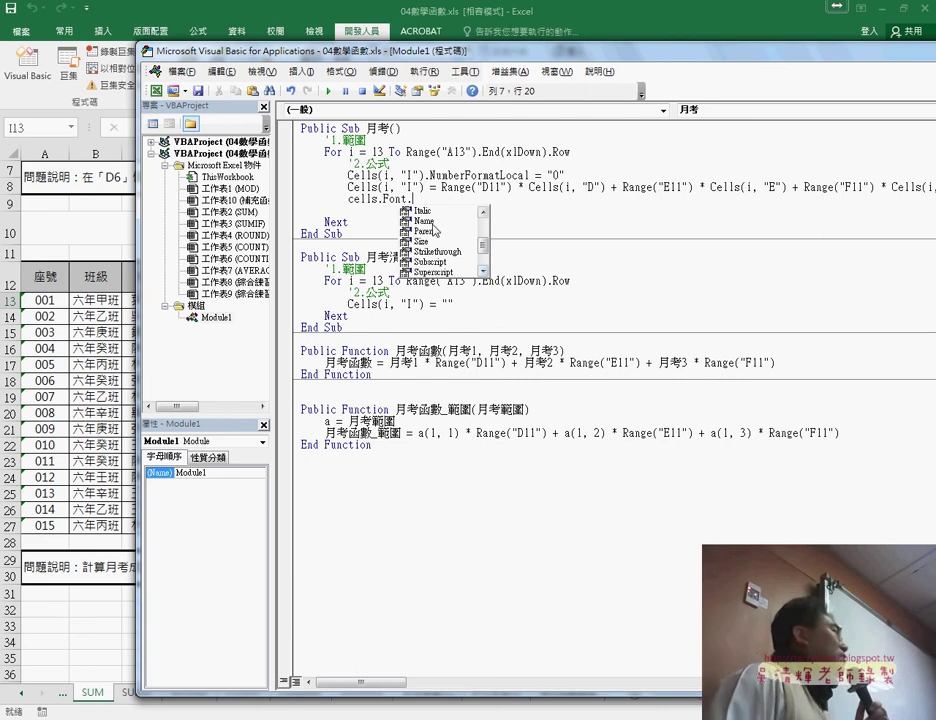
{"action": "left_click", "coordinate": [425, 221]}
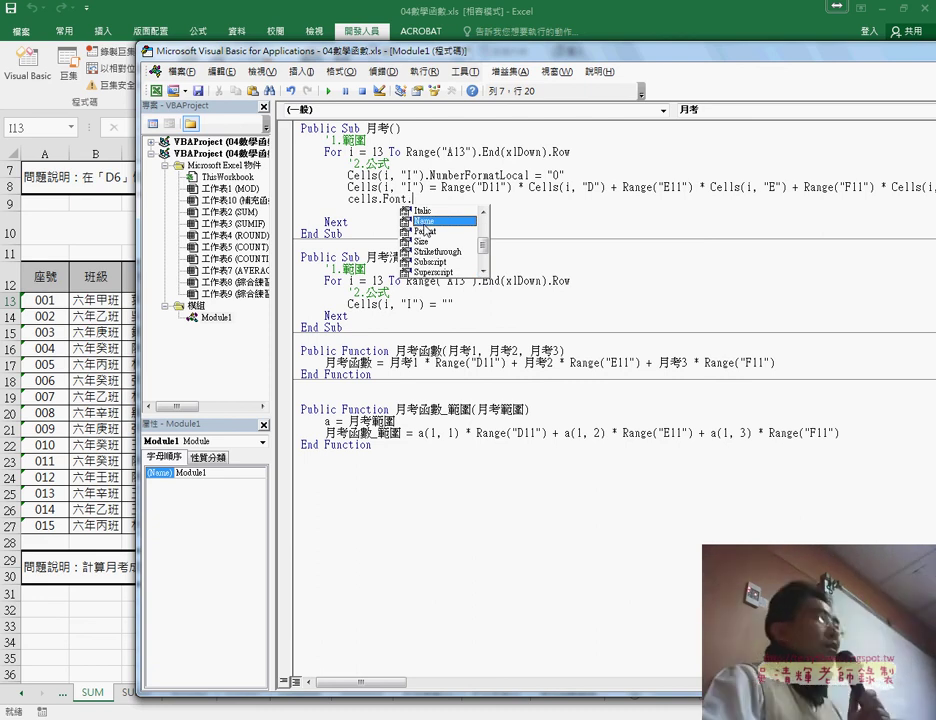
{"action": "double_click", "coordinate": [425, 222]}
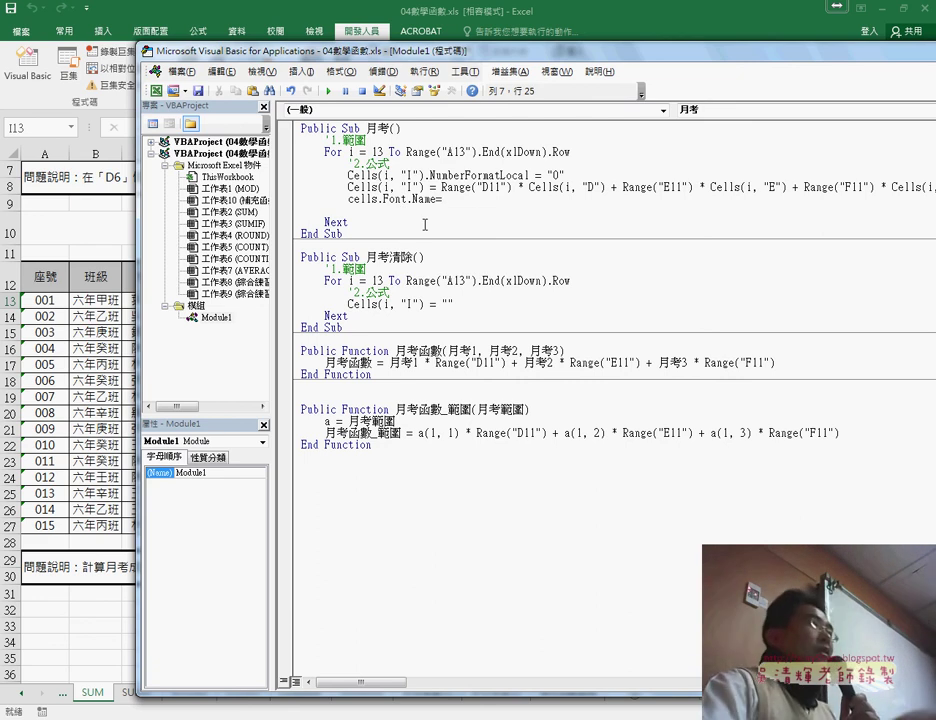
{"action": "type", "text": "\"\""}
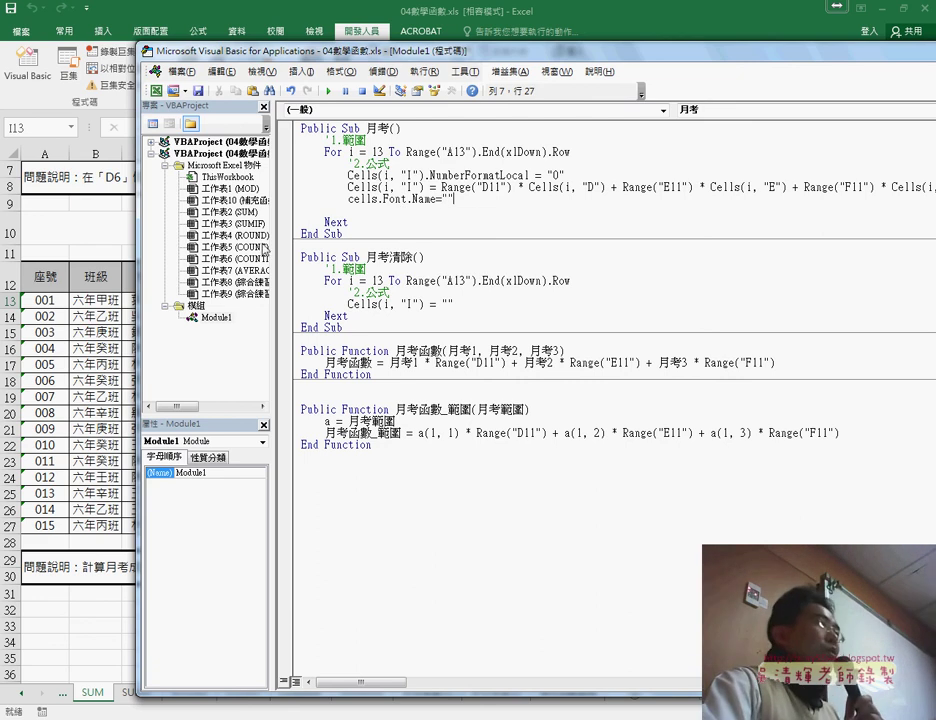
{"action": "left_click", "coordinate": [99, 299]}
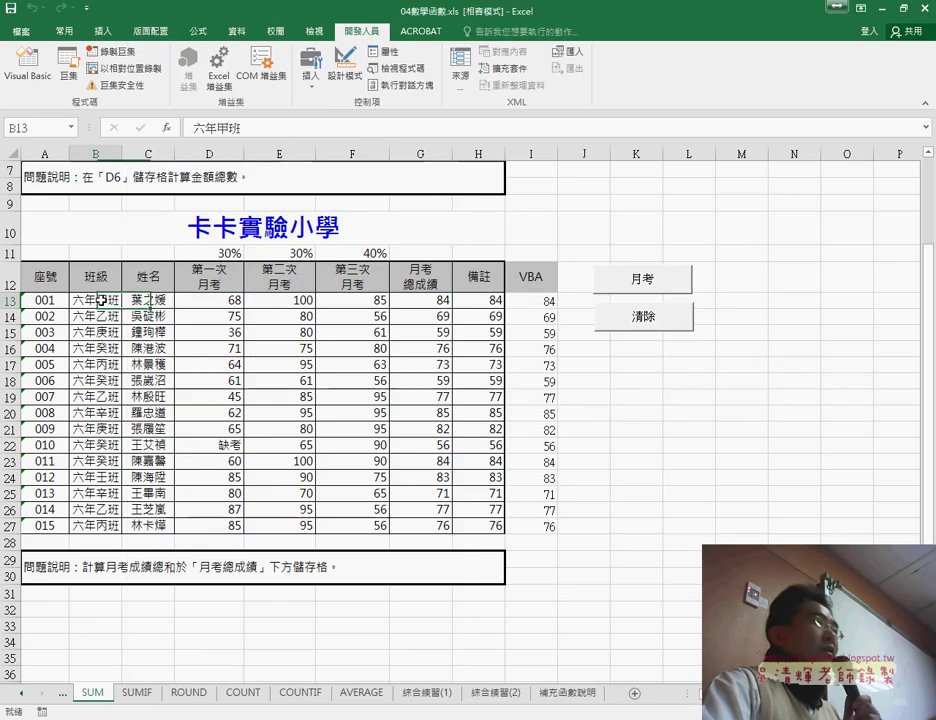
Step: Copy the font name 微軟正黑體 from H13's Home font box
{"action": "left_click", "coordinate": [490, 299]}
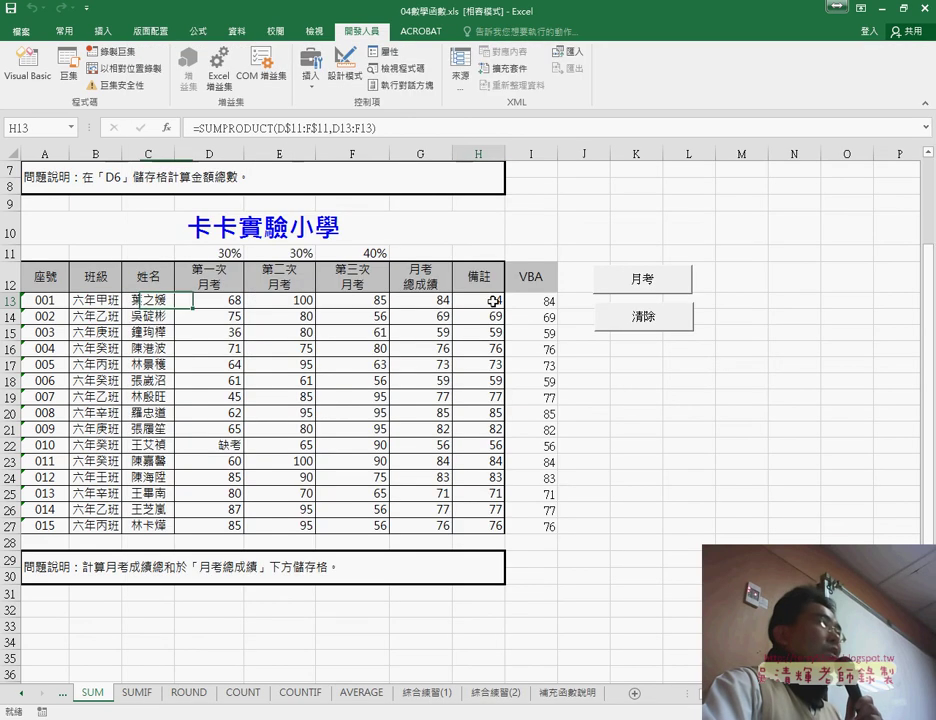
{"action": "left_click", "coordinate": [58, 31]}
{"action": "left_click", "coordinate": [114, 58]}
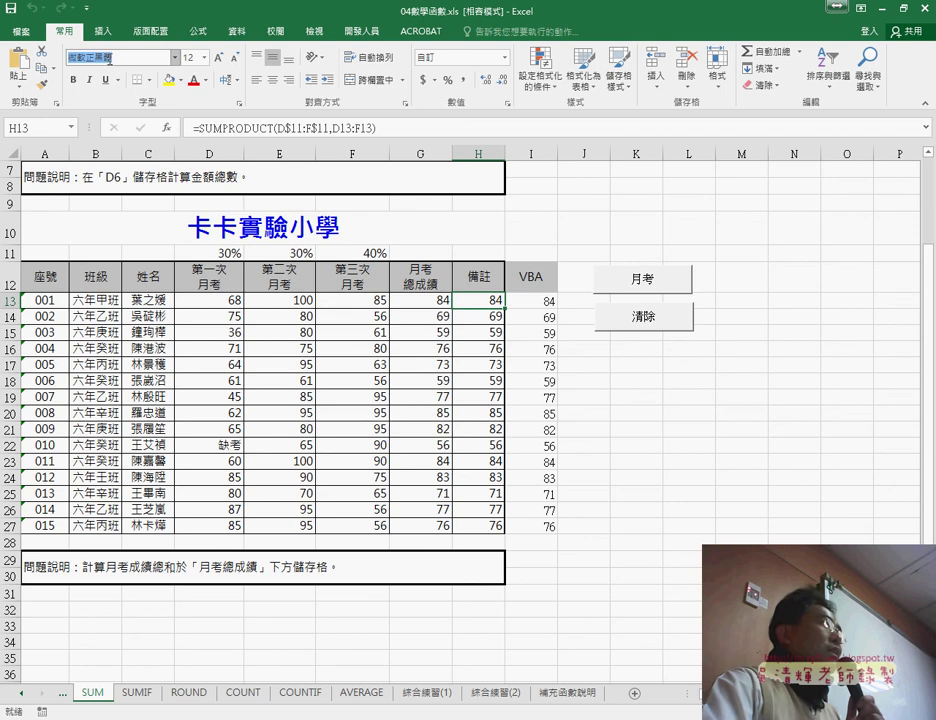
{"action": "right_click", "coordinate": [109, 60]}
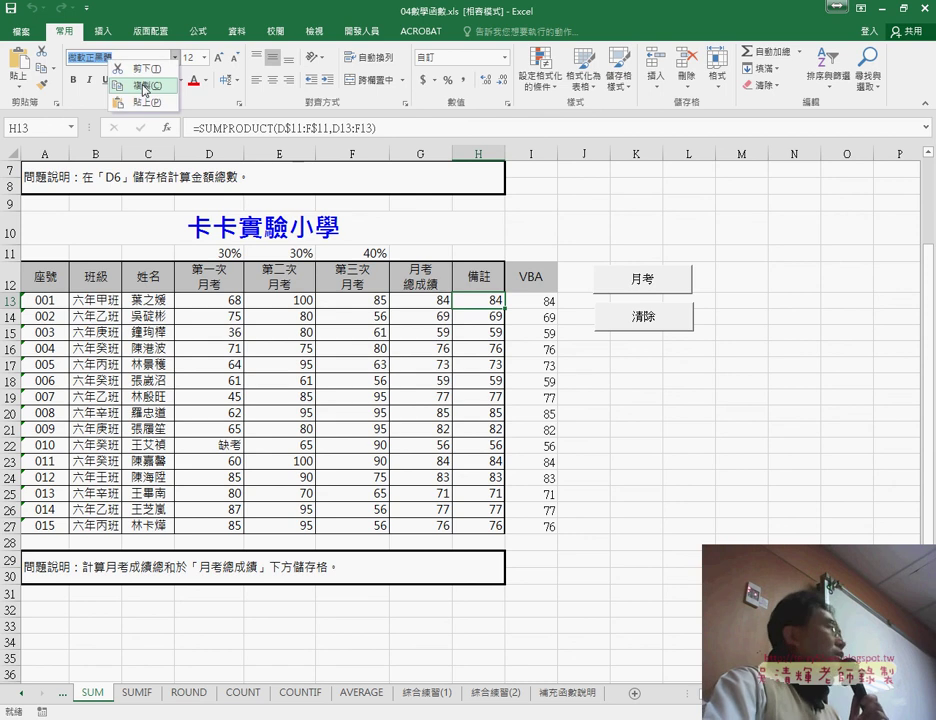
{"action": "left_click", "coordinate": [145, 87]}
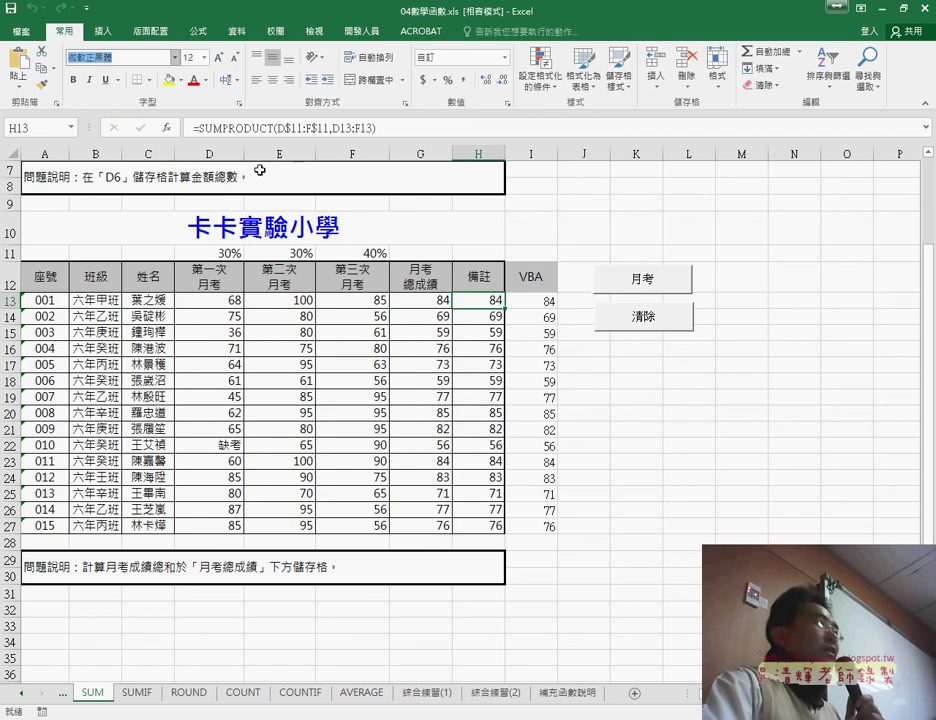
{"action": "left_click", "coordinate": [327, 383]}
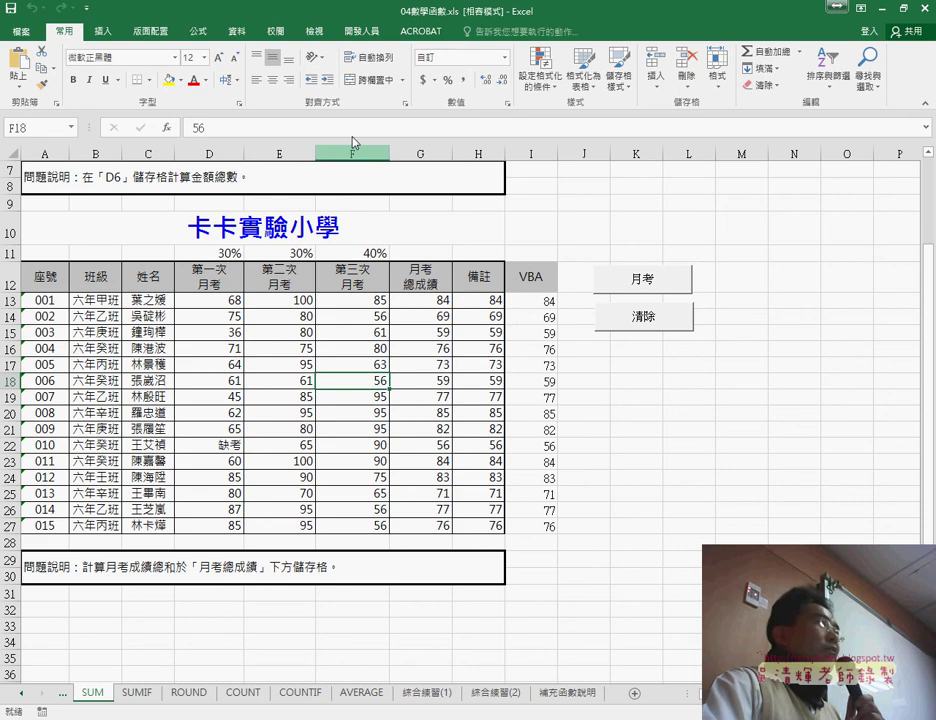
Step: Paste 微軟正黑體 into the font line and copy in the i, "I" arguments after Cells
{"action": "left_click", "coordinate": [363, 31]}
{"action": "left_click", "coordinate": [27, 63]}
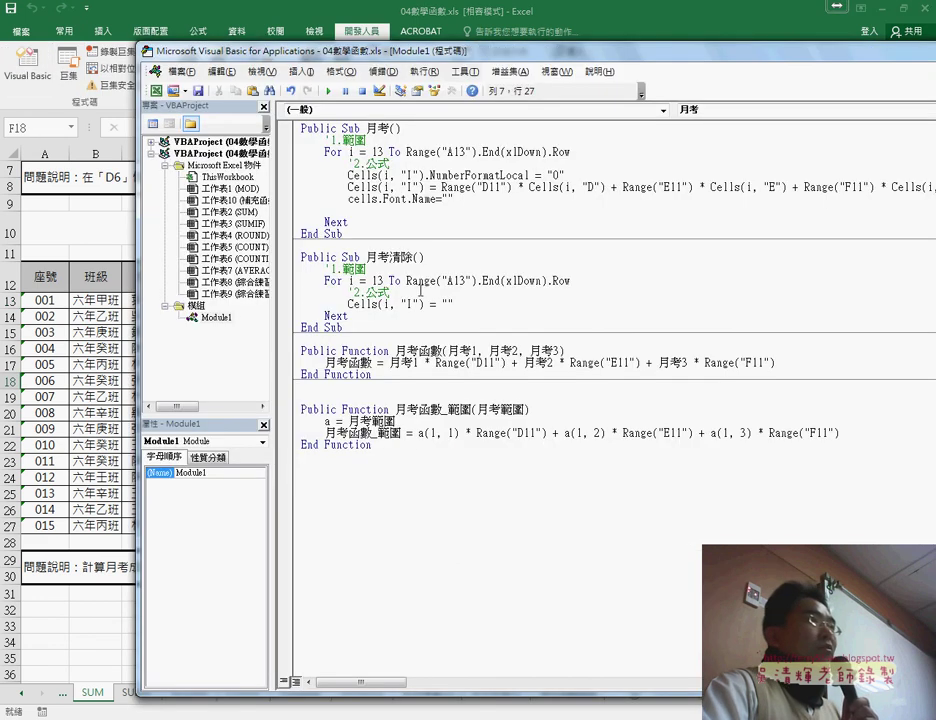
{"action": "right_click", "coordinate": [448, 198]}
{"action": "left_click", "coordinate": [466, 231]}
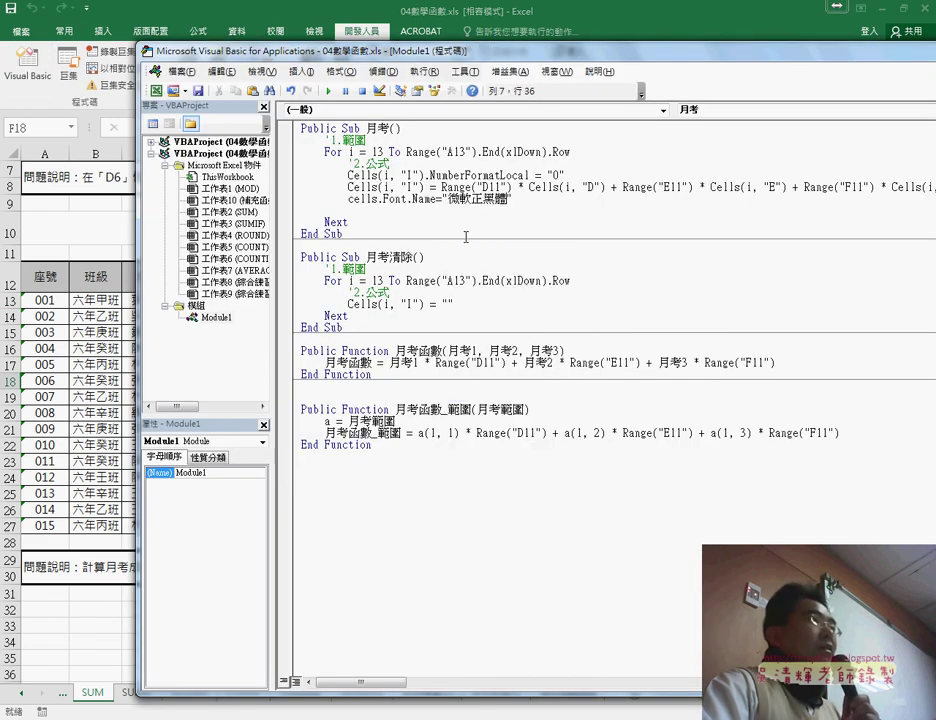
{"action": "left_click_drag", "start_coordinate": [378, 187], "coordinate": [424, 187]}
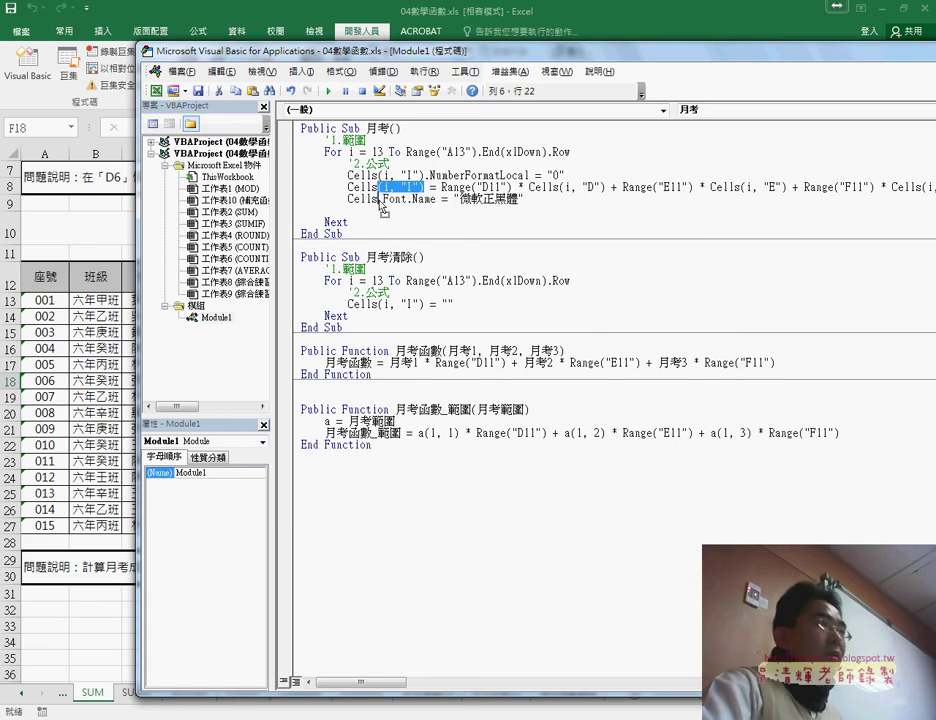
{"action": "mouse_move", "coordinate": [400, 196]}
{"action": "left_mouse_down"}
{"action": "mouse_move", "coordinate": [382, 208]}
{"action": "mouse_move", "coordinate": [380, 200]}
{"action": "left_mouse_up"}
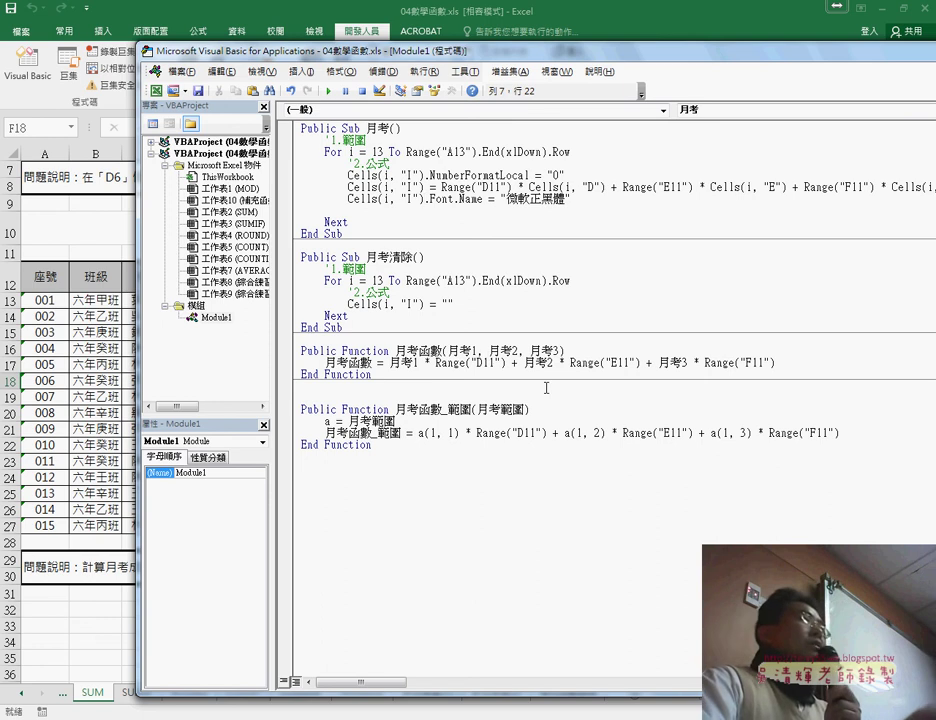
{"action": "left_click", "coordinate": [548, 390]}
Step: Delete the blank line below the font line and return to the grade sheet
{"action": "left_click", "coordinate": [631, 203]}
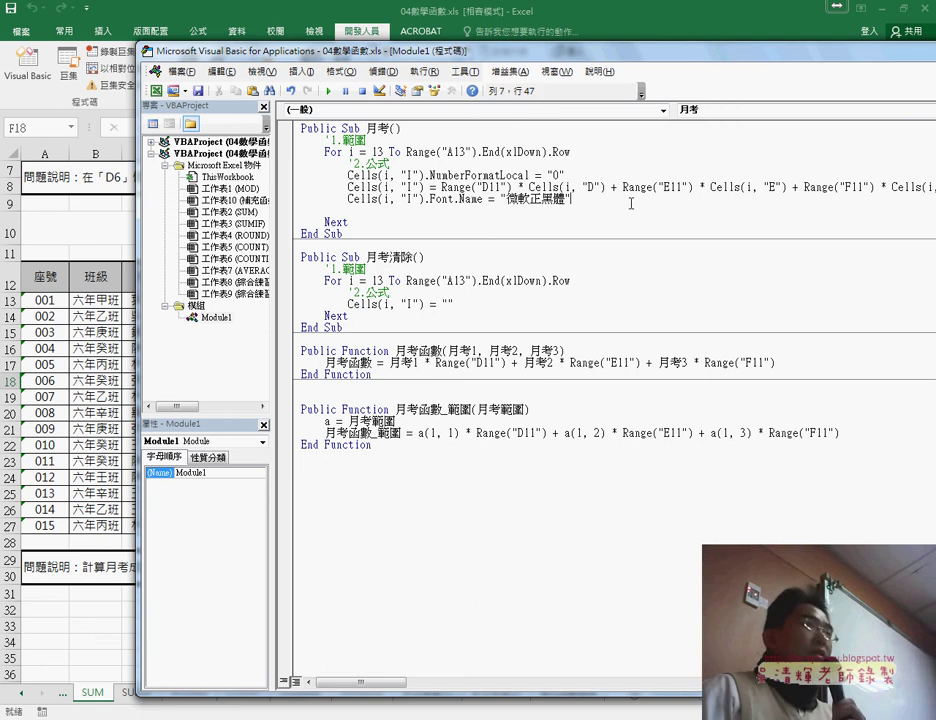
{"action": "key", "text": "Delete"}
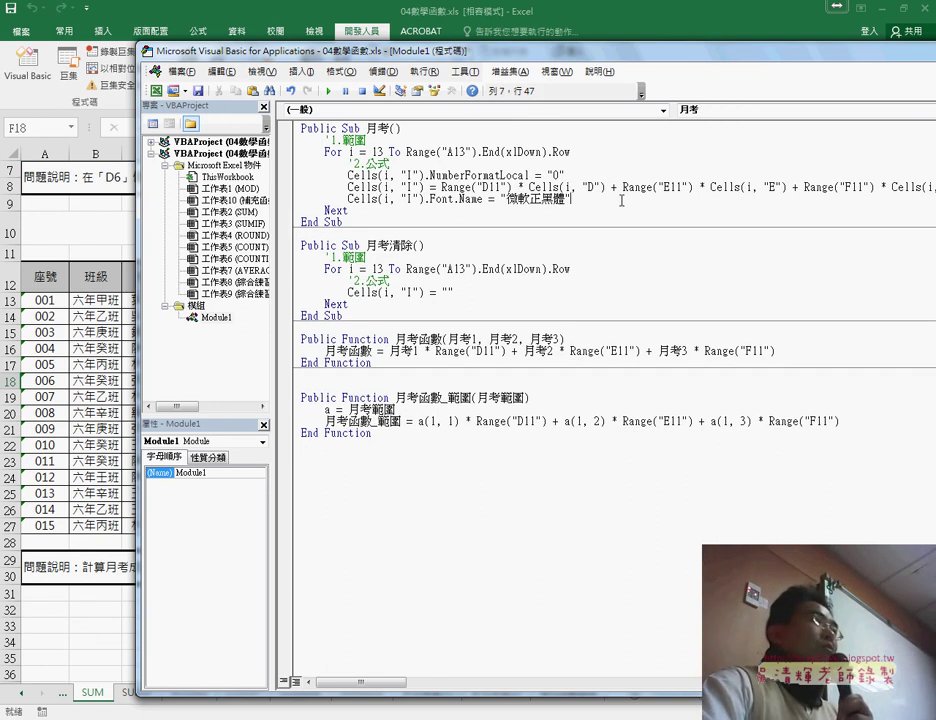
{"action": "left_click_drag", "start_coordinate": [572, 205], "coordinate": [348, 198]}
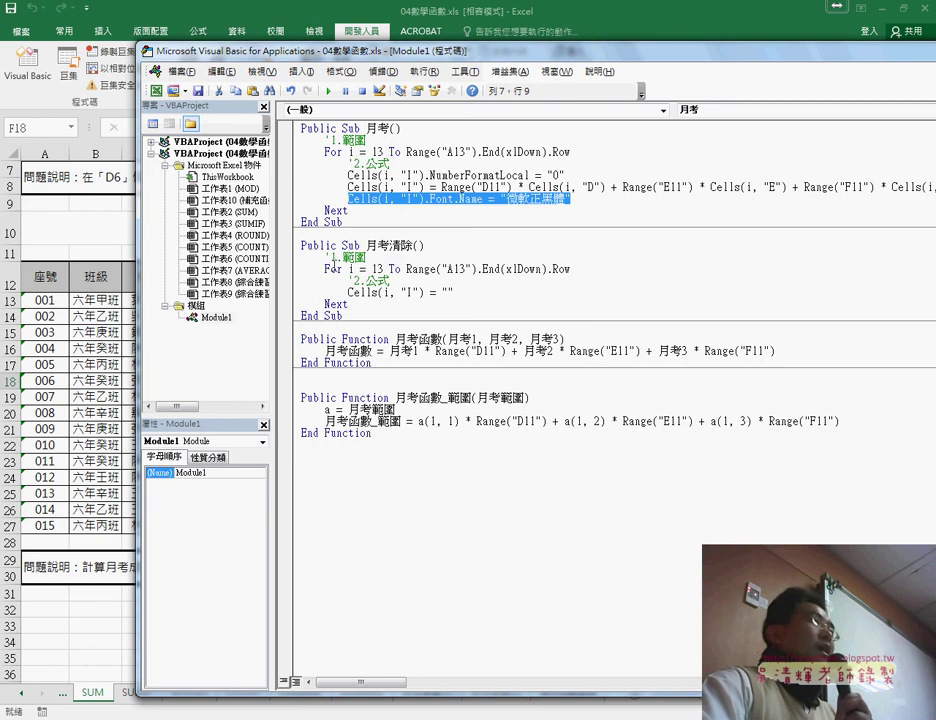
{"action": "left_click", "coordinate": [115, 352]}
Step: Clear column I, rerun 月考, and confirm I13 now uses 微軟正黑體
{"action": "left_click", "coordinate": [540, 303]}
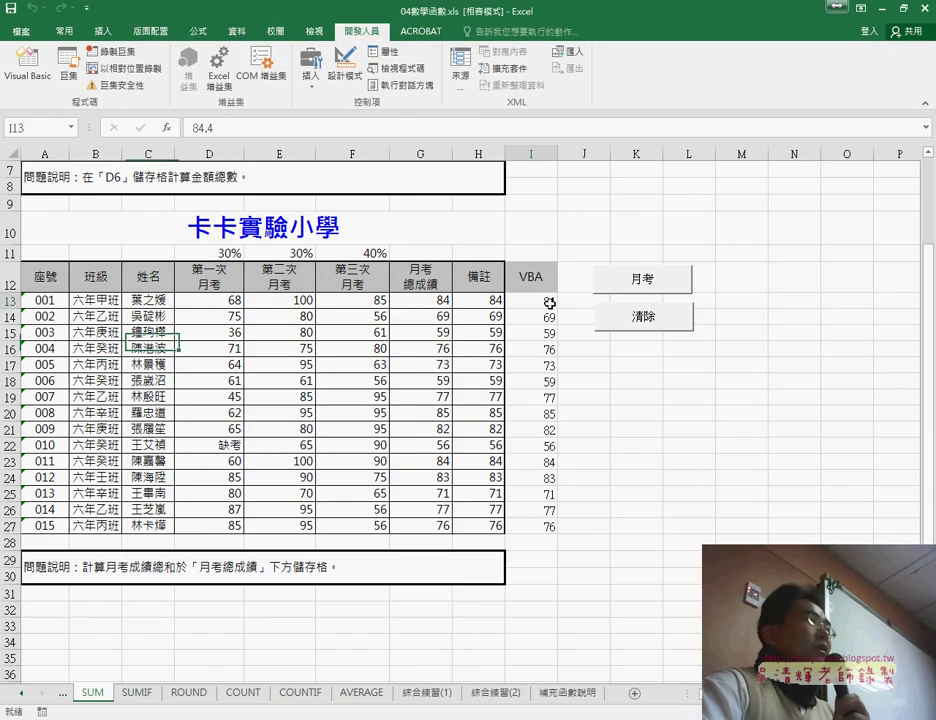
{"action": "left_click", "coordinate": [60, 30]}
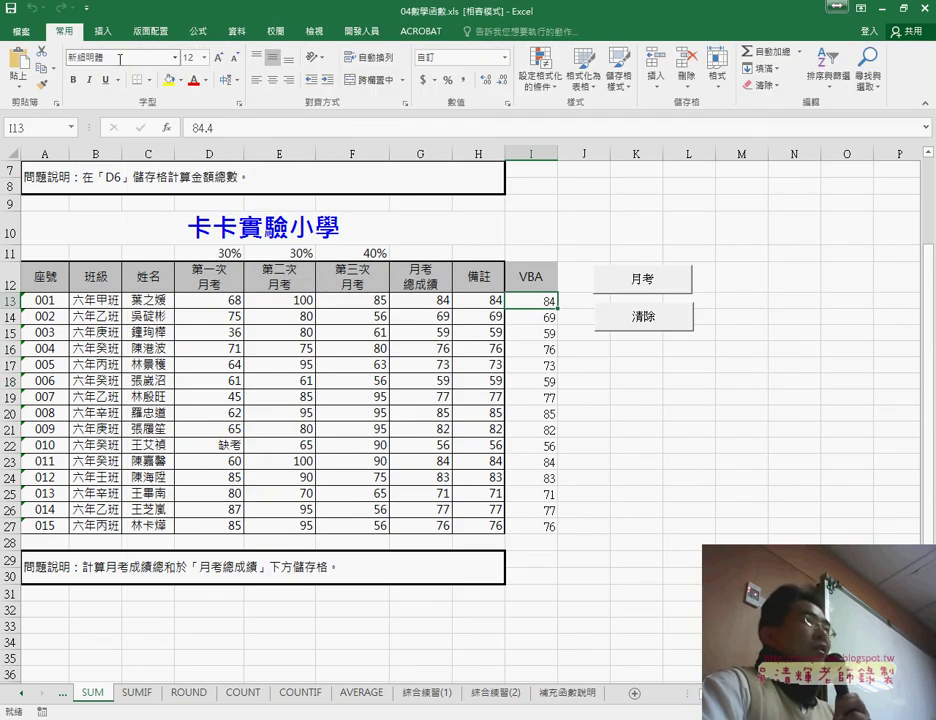
{"action": "left_click", "coordinate": [119, 58]}
{"action": "left_click", "coordinate": [636, 413]}
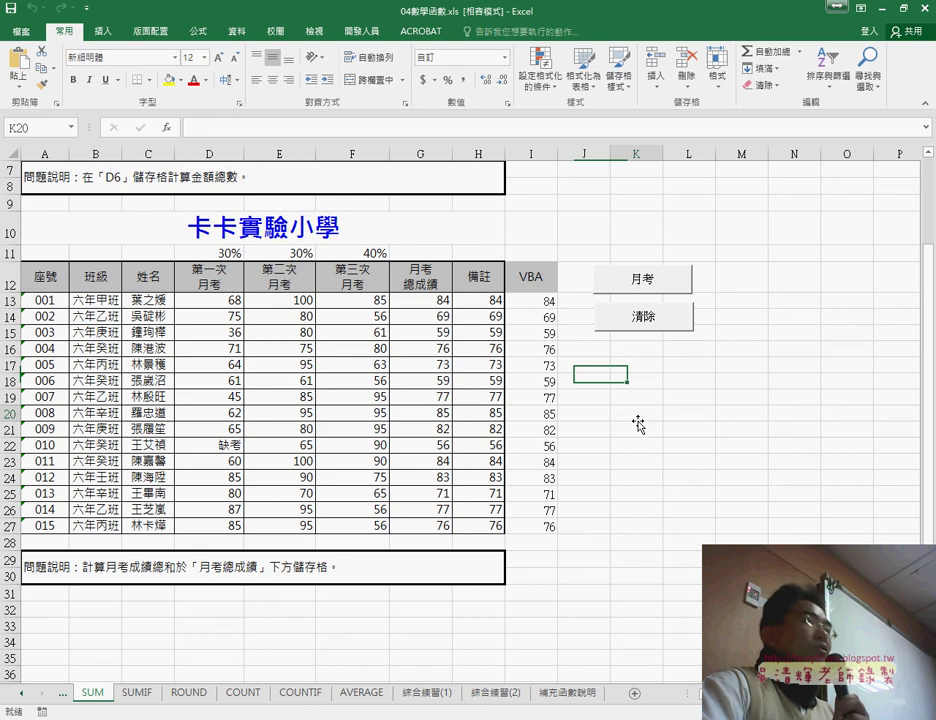
{"action": "left_click", "coordinate": [643, 320]}
{"action": "left_click", "coordinate": [654, 282]}
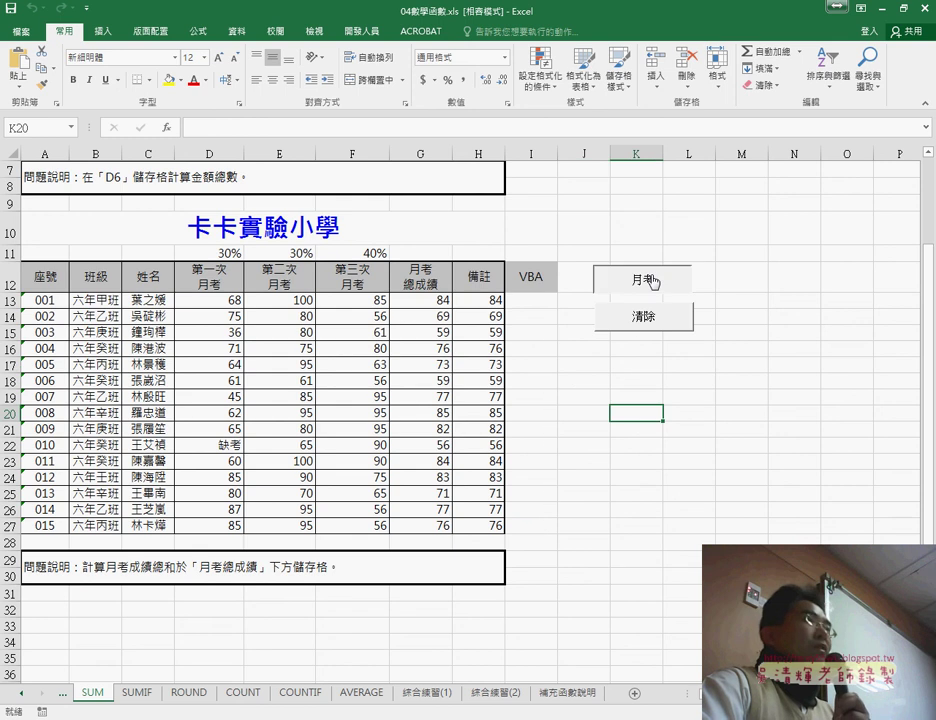
{"action": "left_click", "coordinate": [531, 300]}
{"action": "left_click", "coordinate": [114, 60]}
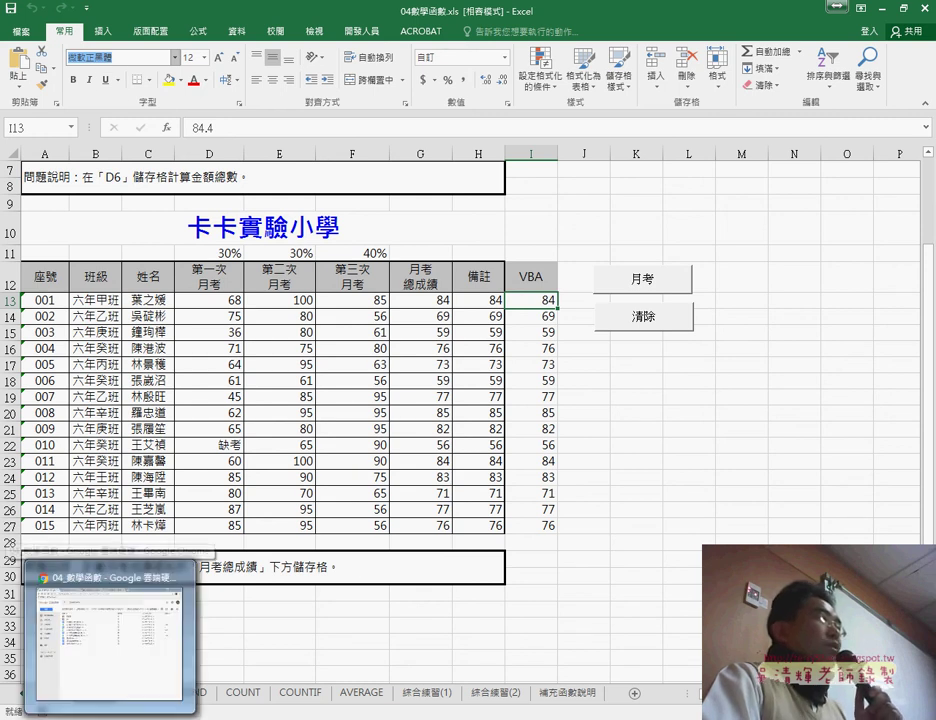
{"action": "left_click", "coordinate": [80, 465]}
Step: In 程式碼.docx, review the 月考 macro code and its NumberFormatLocal example lines
{"action": "left_click", "coordinate": [222, 10]}
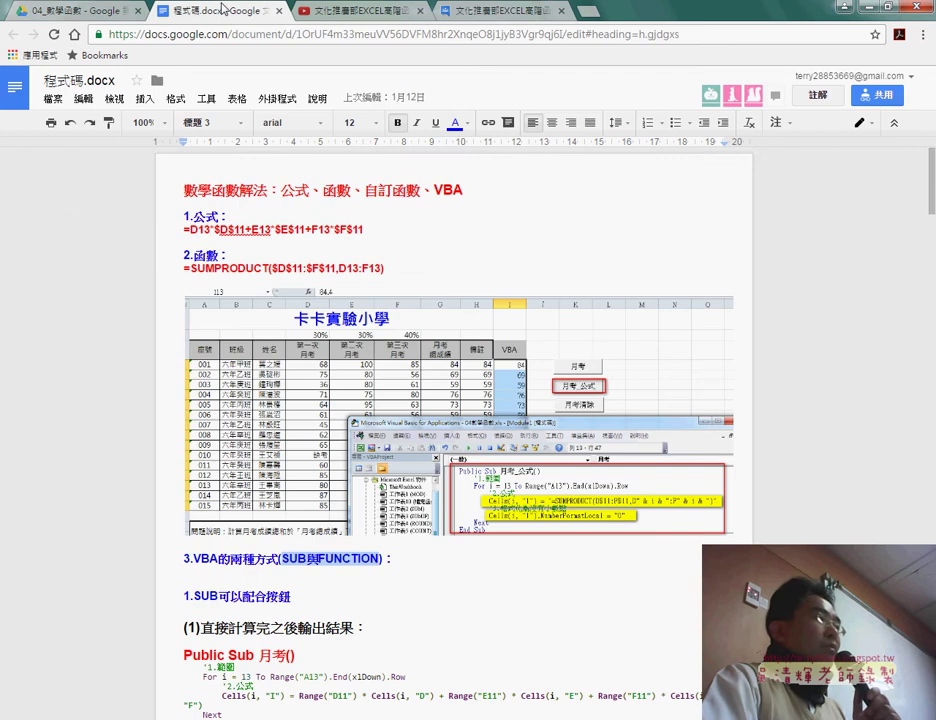
{"action": "scroll", "coordinate": [372, 345], "scroll_direction": "down", "scroll_amount": 2}
{"action": "scroll", "coordinate": [372, 345], "scroll_direction": "down", "scroll_amount": 2}
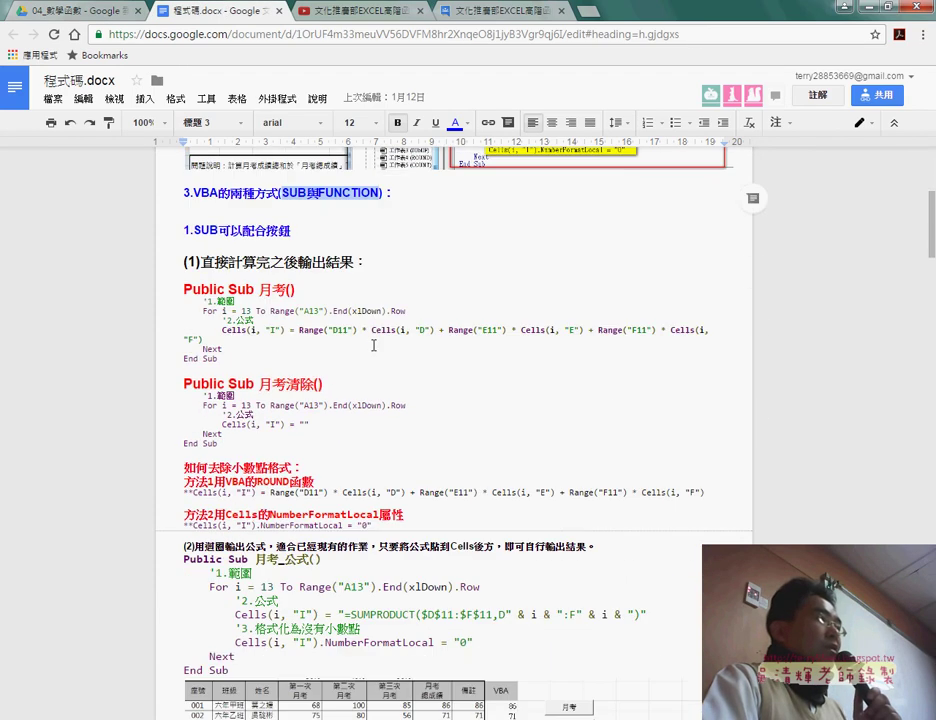
{"action": "mouse_move", "coordinate": [184, 289]}
{"action": "left_mouse_down"}
{"action": "mouse_move", "coordinate": [216, 365]}
{"action": "mouse_move", "coordinate": [211, 441]}
{"action": "left_mouse_up"}
{"action": "scroll", "coordinate": [211, 441], "scroll_direction": "down", "scroll_amount": 2}
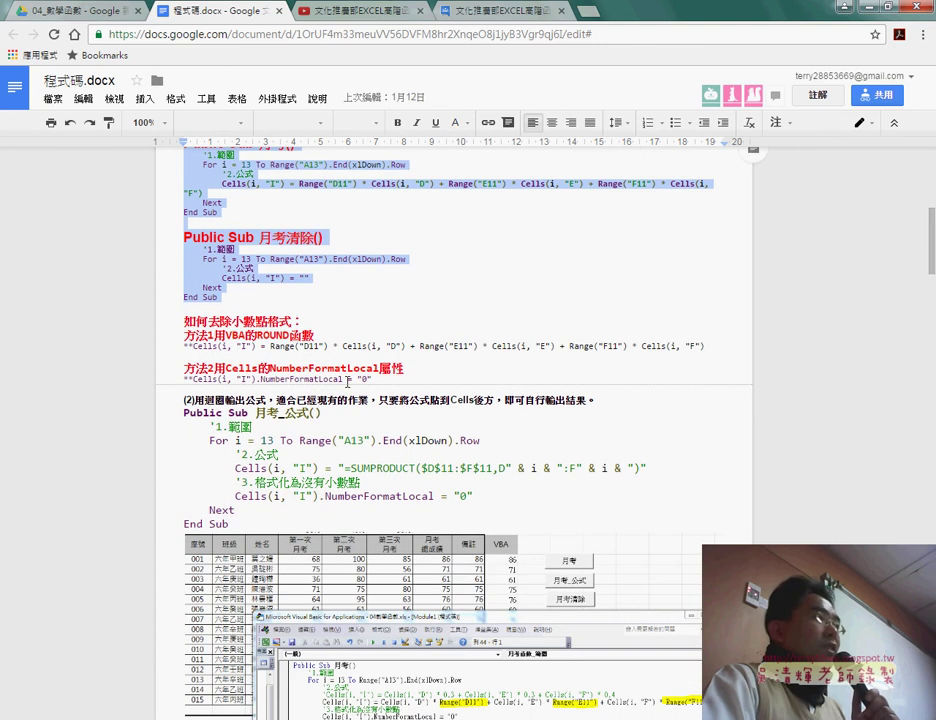
{"action": "left_click_drag", "start_coordinate": [374, 379], "coordinate": [190, 379]}
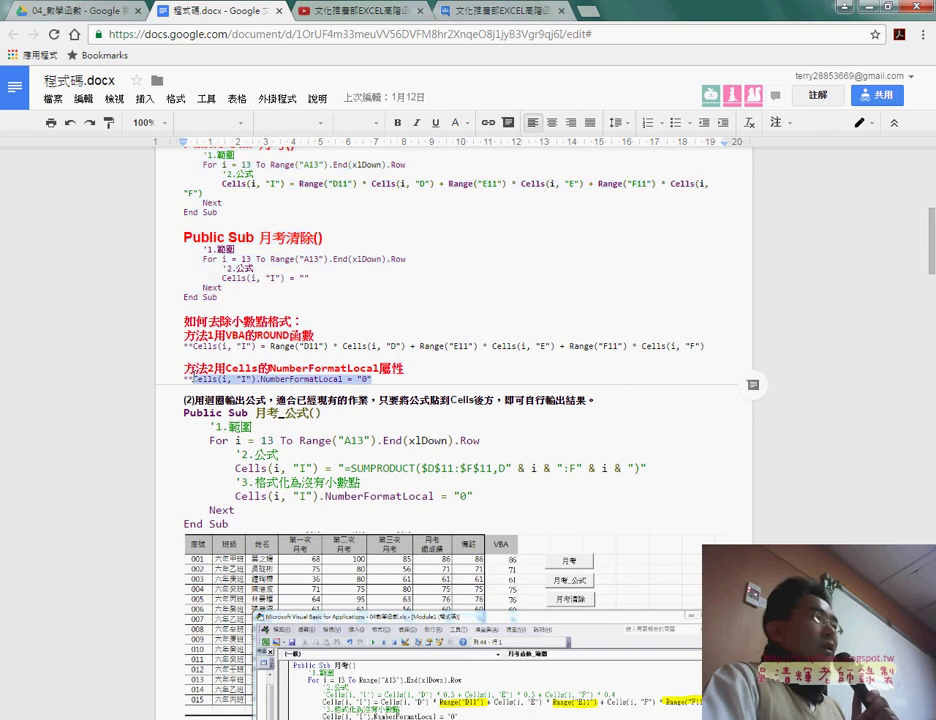
{"action": "scroll", "coordinate": [394, 451], "scroll_direction": "down", "scroll_amount": 2}
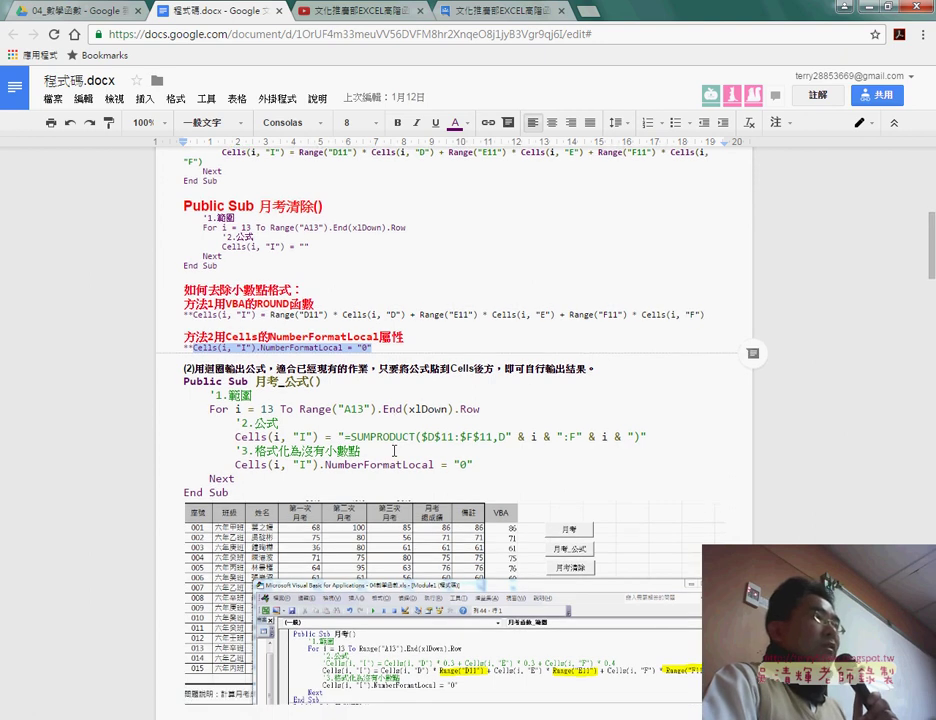
{"action": "left_click_drag", "start_coordinate": [476, 424], "coordinate": [242, 423]}
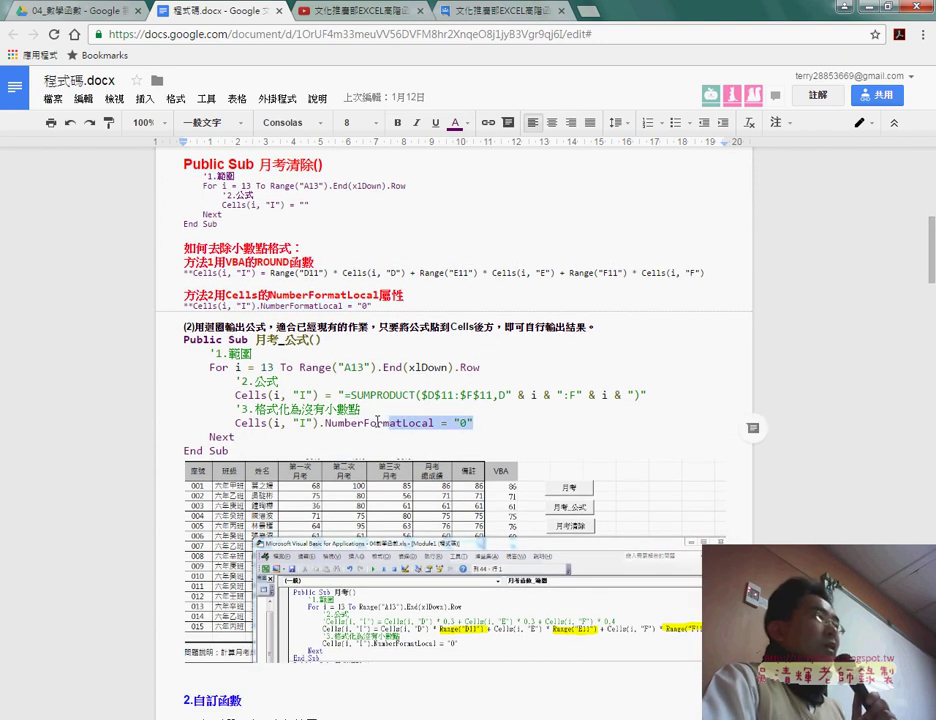
Step: Find and select the Cells(i, "I").Font.Name = "微軟正黑體" example line
{"action": "scroll", "coordinate": [236, 423], "scroll_direction": "down", "scroll_amount": 3}
{"action": "scroll", "coordinate": [296, 477], "scroll_direction": "down", "scroll_amount": 5}
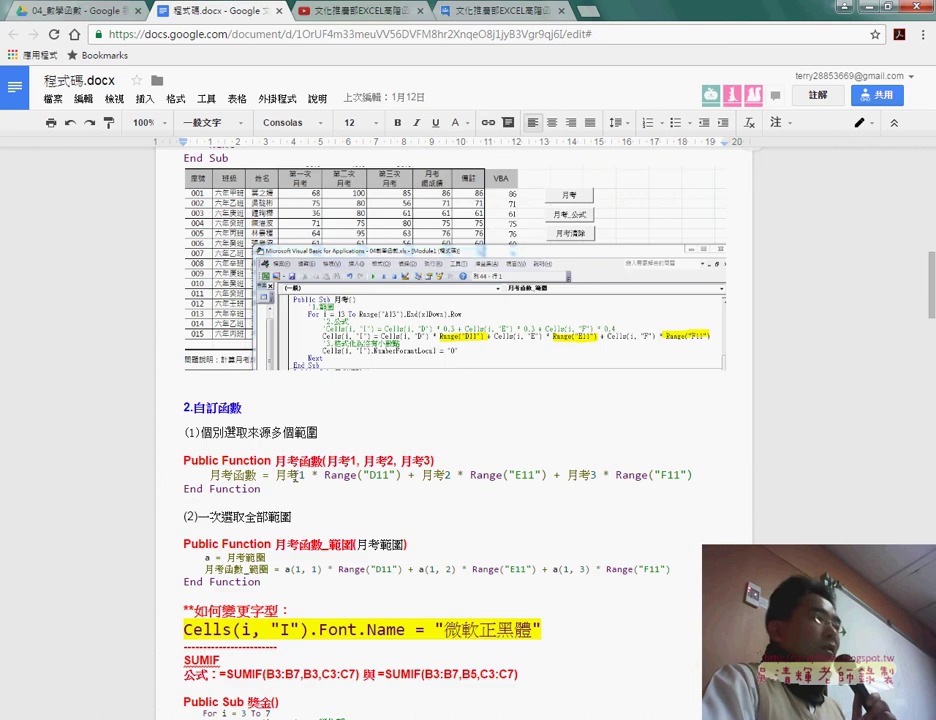
{"action": "scroll", "coordinate": [297, 477], "scroll_direction": "down", "scroll_amount": 4}
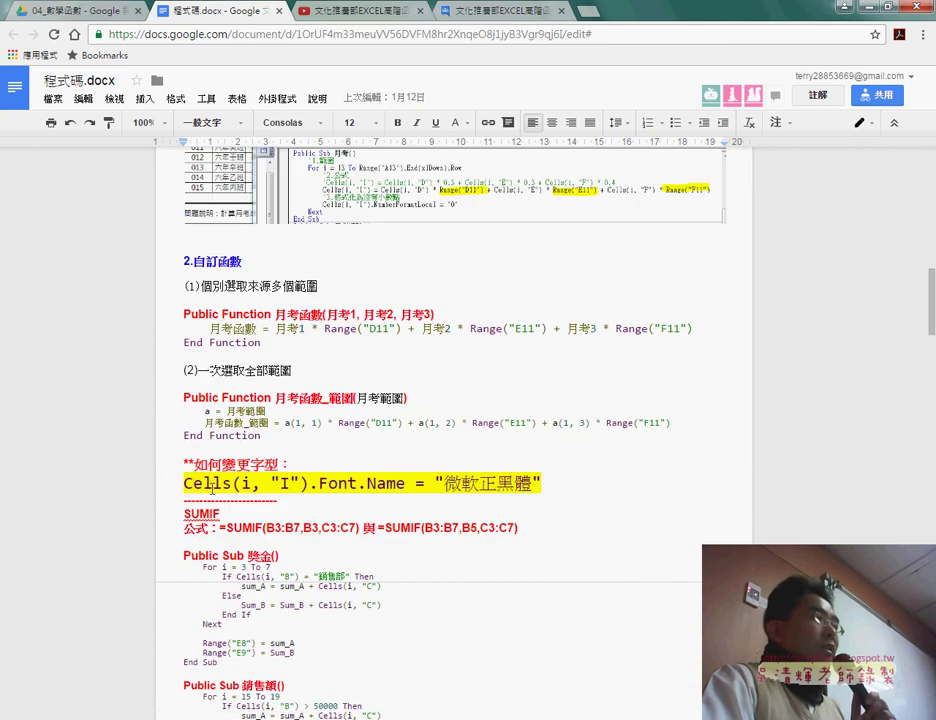
{"action": "left_click_drag", "start_coordinate": [184, 484], "coordinate": [548, 491]}
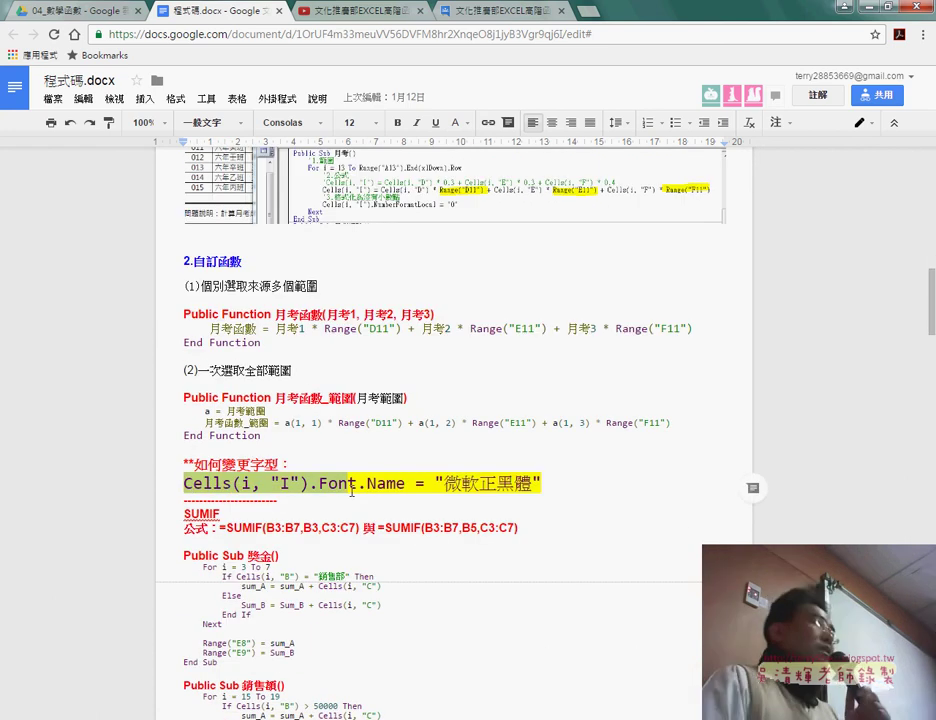